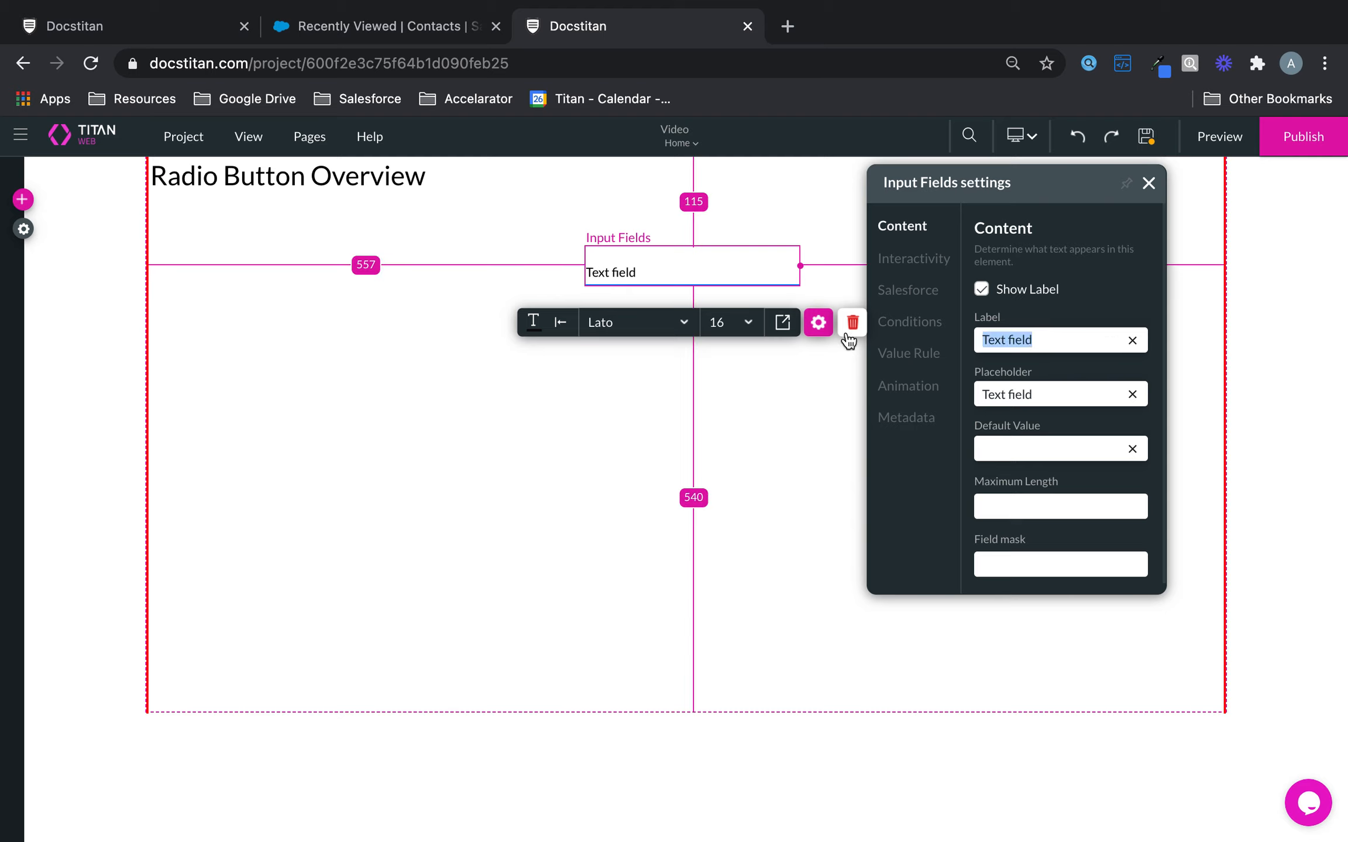
- Label the text field "Account Name" and enter the same name as the tag in its metadata
type("Account Name")
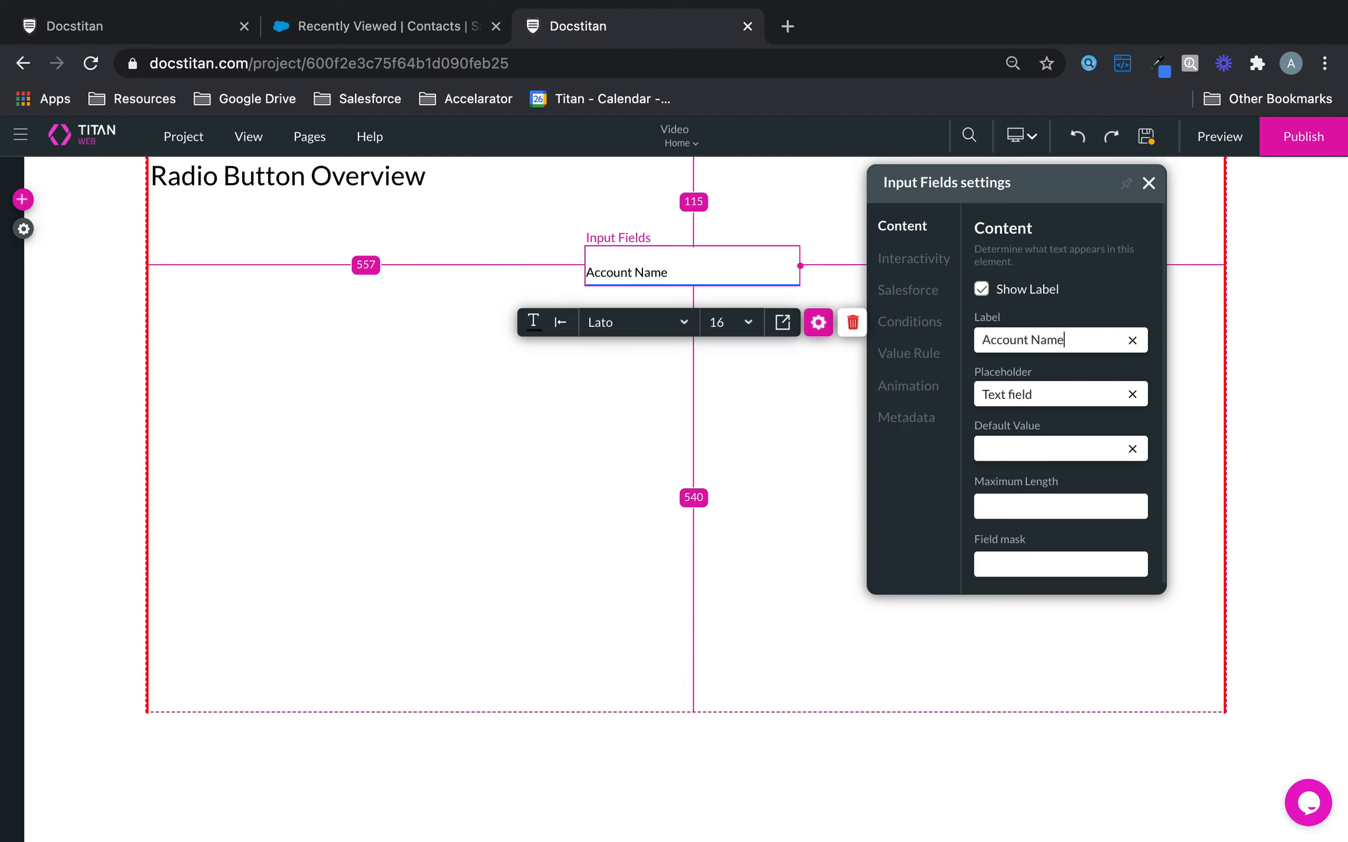
left_click_drag(1087, 340, 877, 340)
key("super+c")
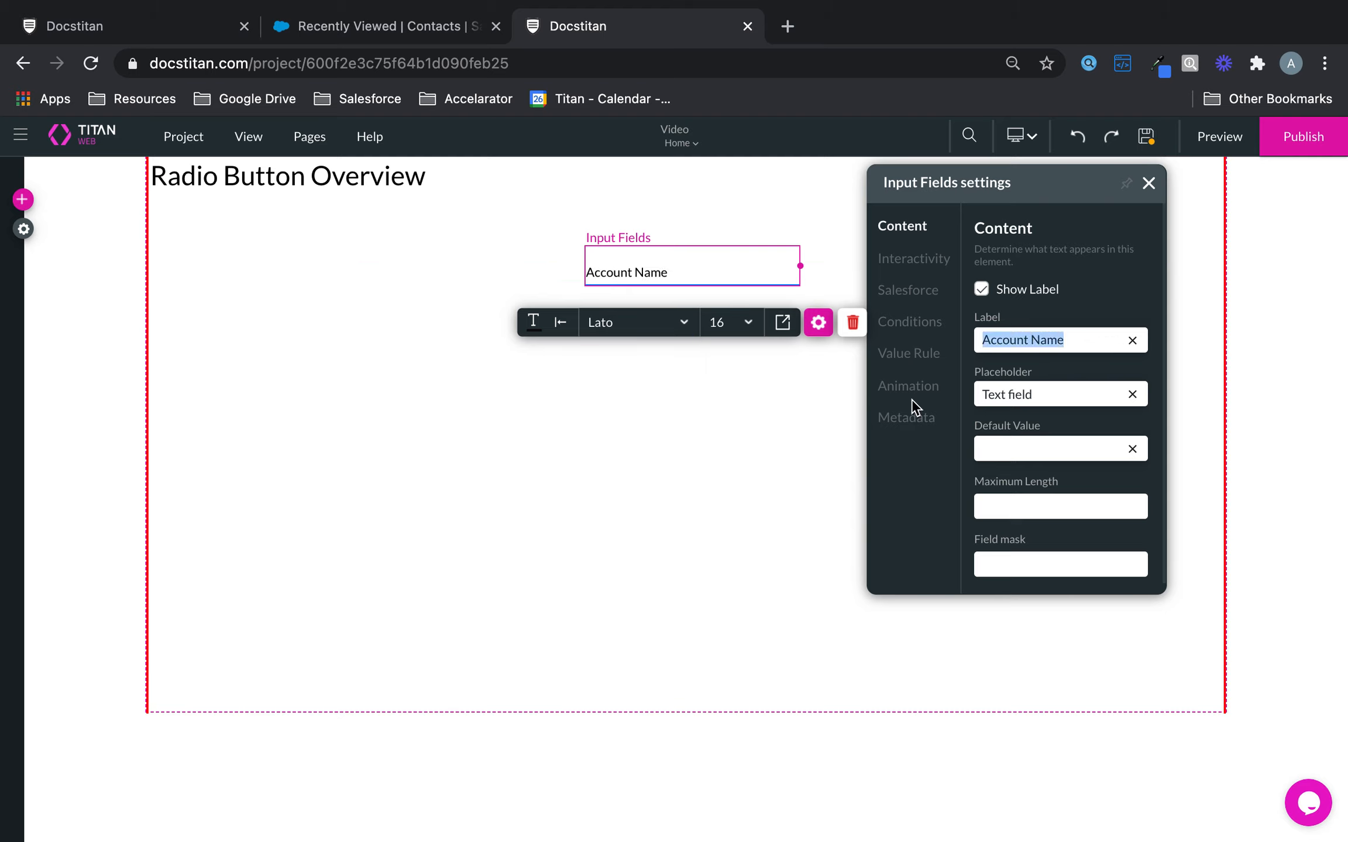
left_click(908, 419)
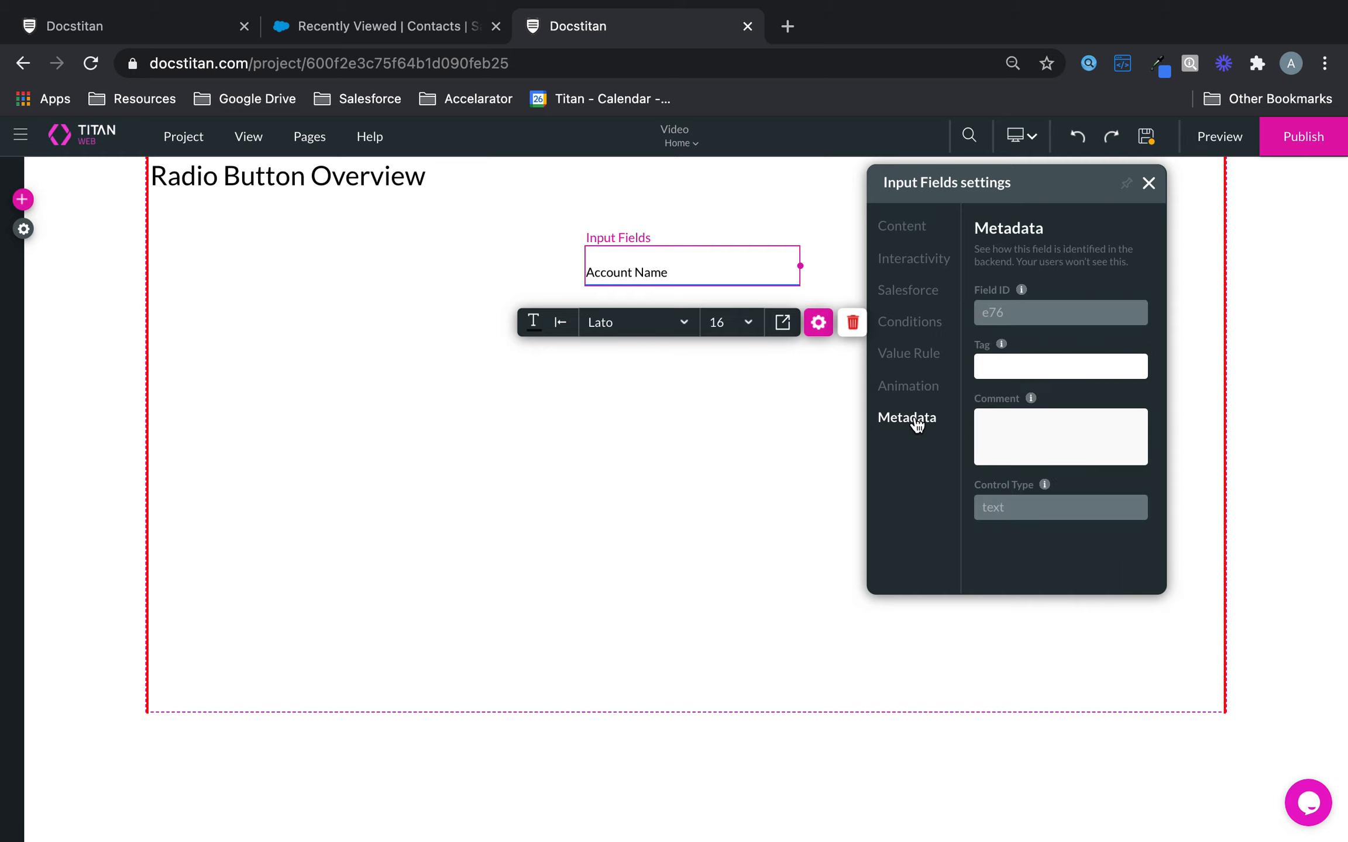
key("super+v")
left_click(1148, 183)
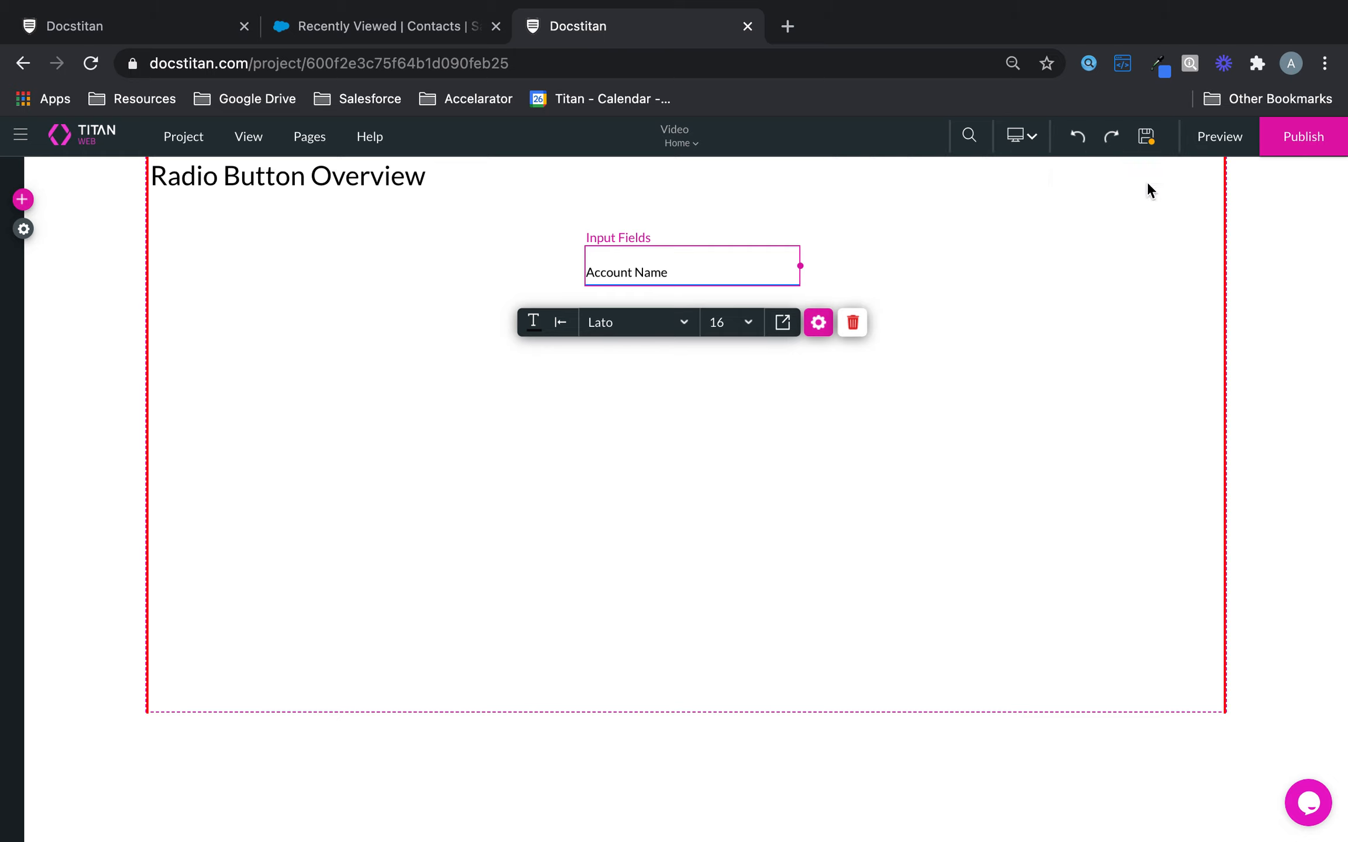
- Add a radio field to the page just below the Account Name field
left_click(23, 199)
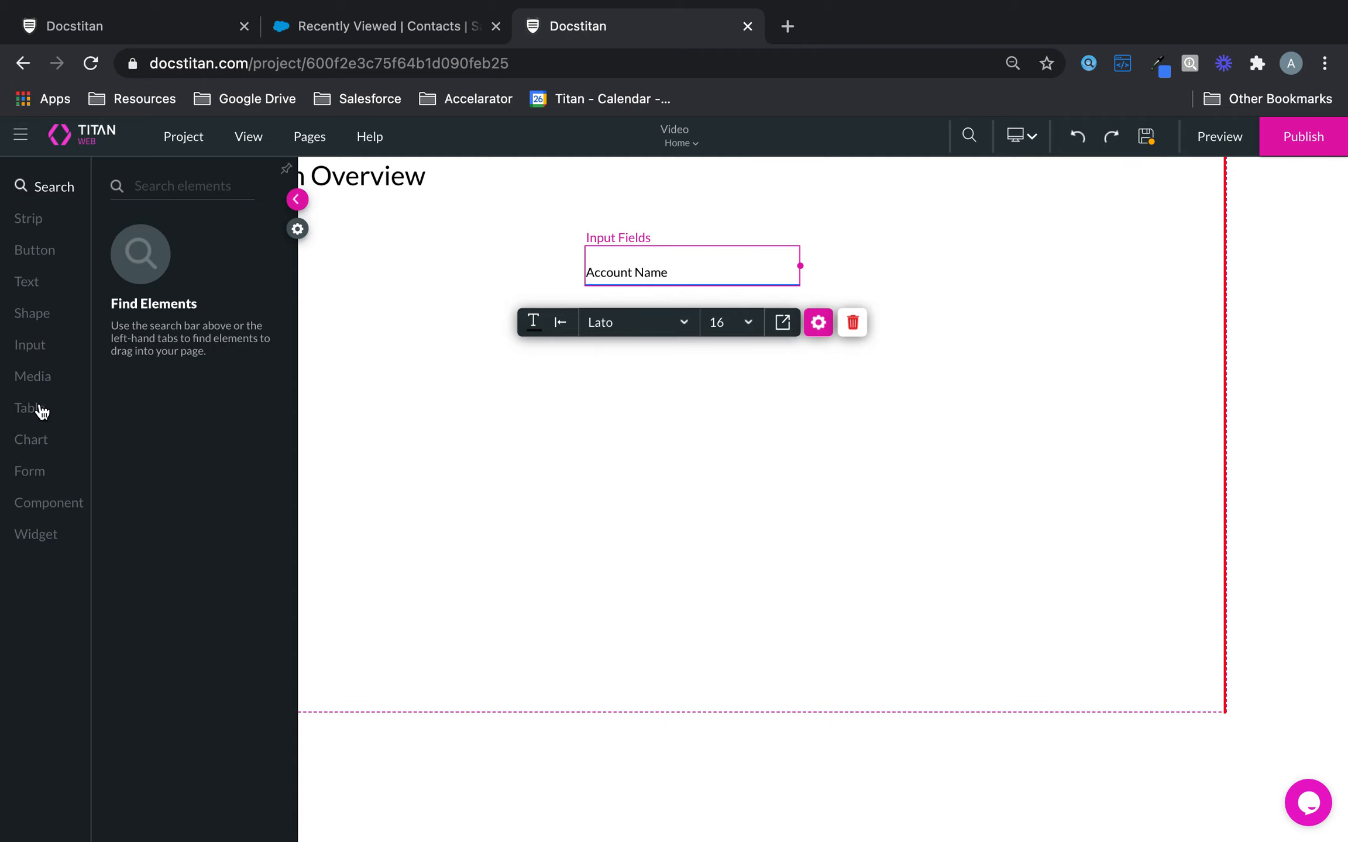
left_click(44, 349)
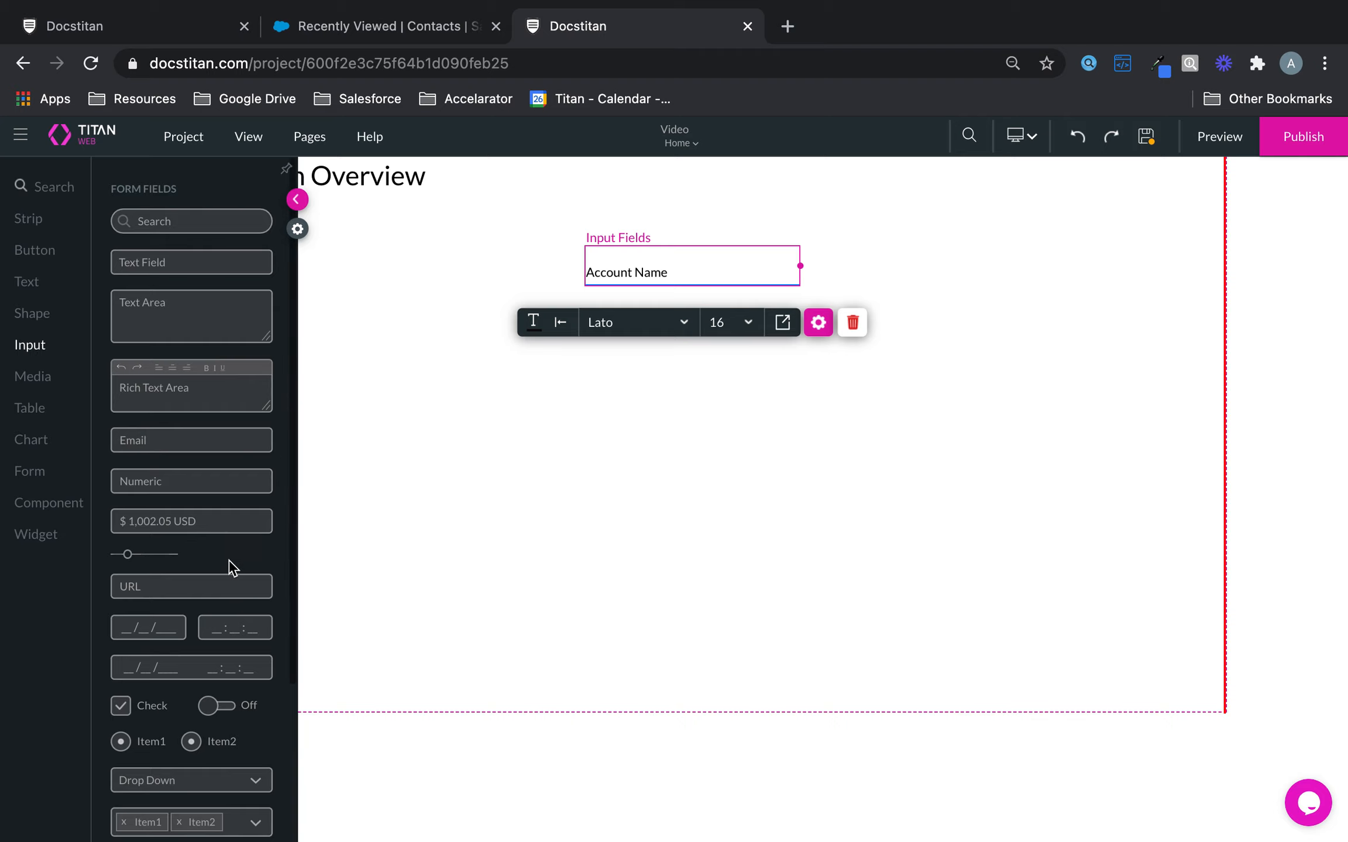
left_click_drag(165, 747, 669, 344)
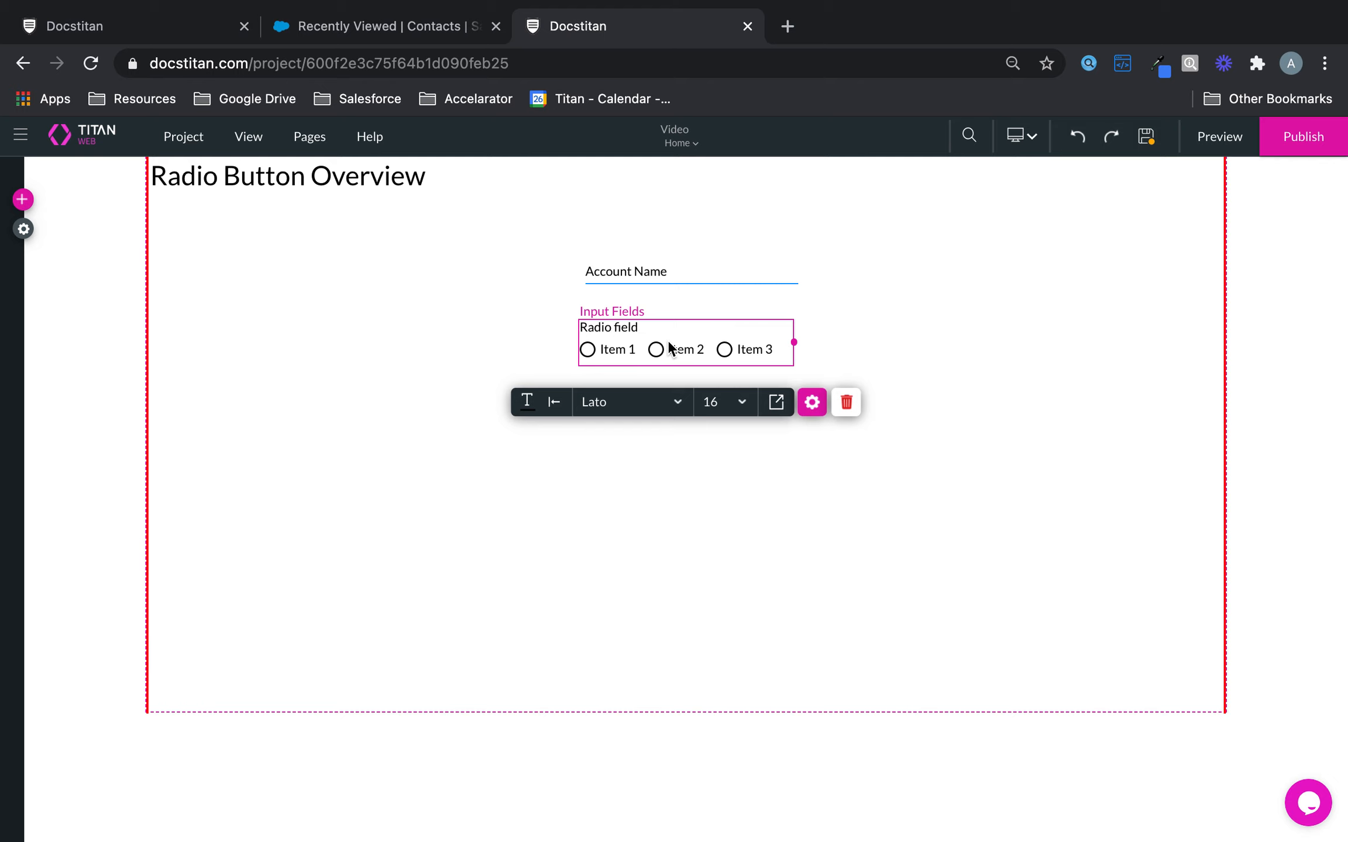
- Keep the radio field on static values and open its item mapping for editing
left_click(812, 402)
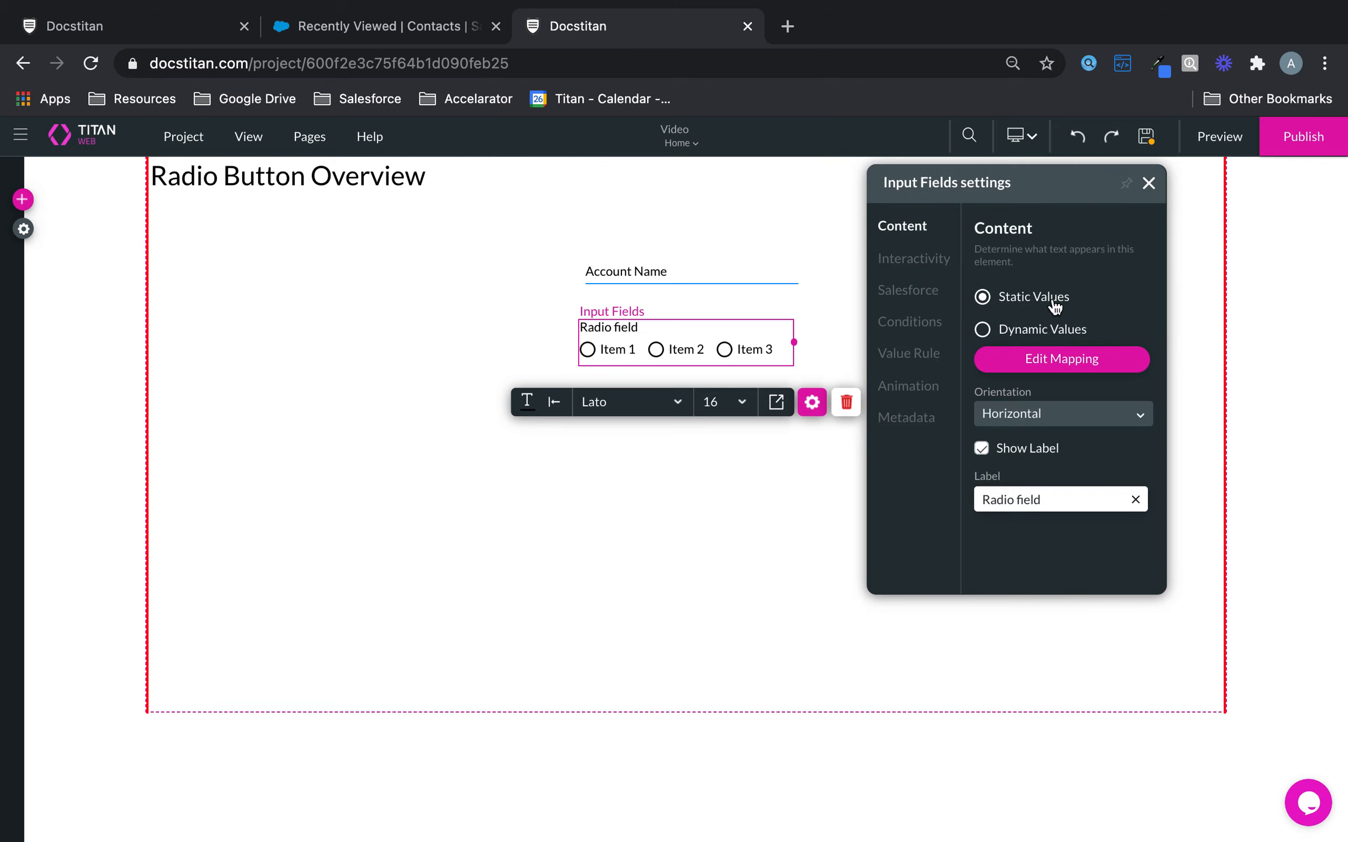
left_click(1063, 338)
left_click(1037, 298)
left_click(1042, 363)
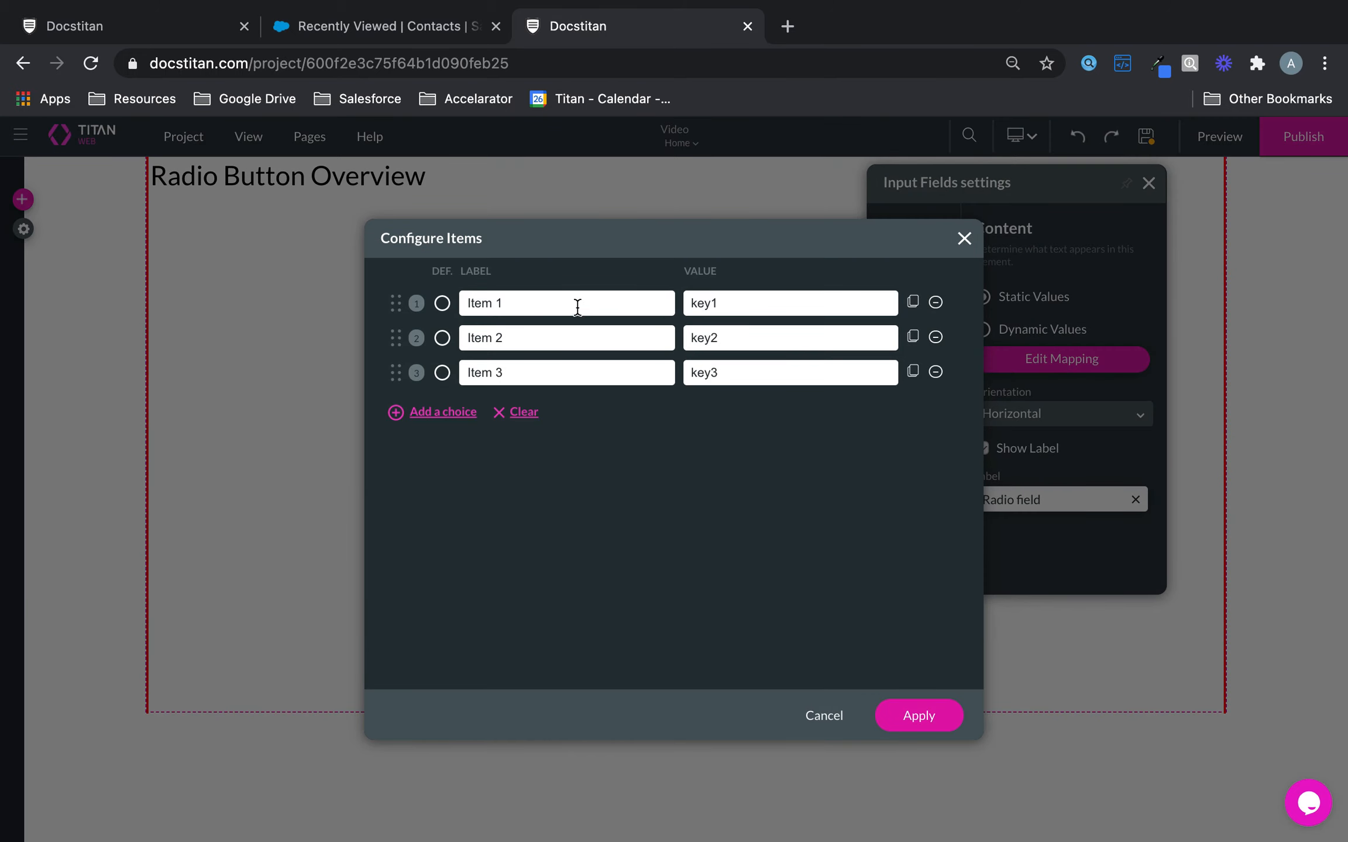
left_click_drag(575, 303, 394, 300)
- Switch to Salesforce and examine the Type options available on the Australia Hospital account
left_click(387, 26)
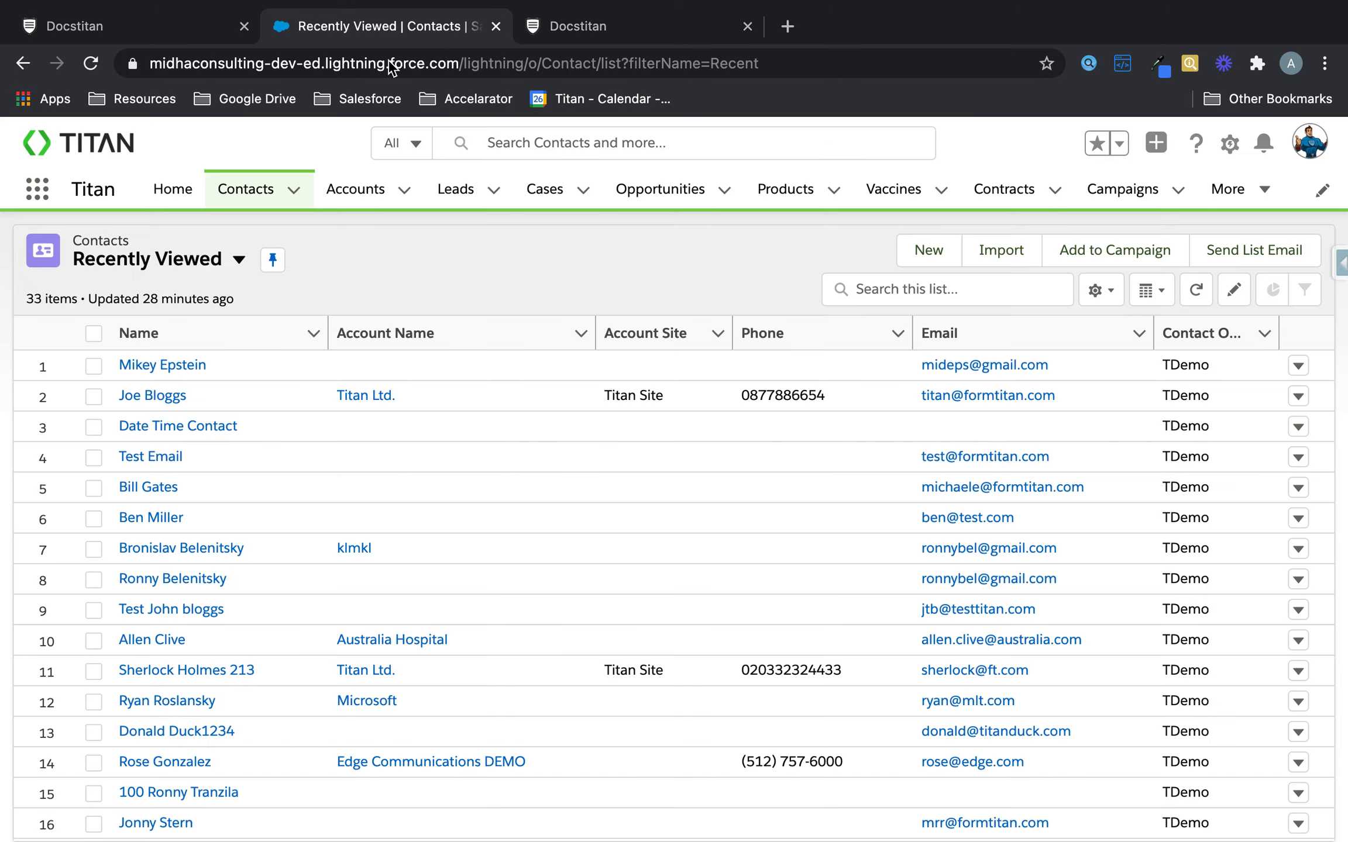
left_click(351, 192)
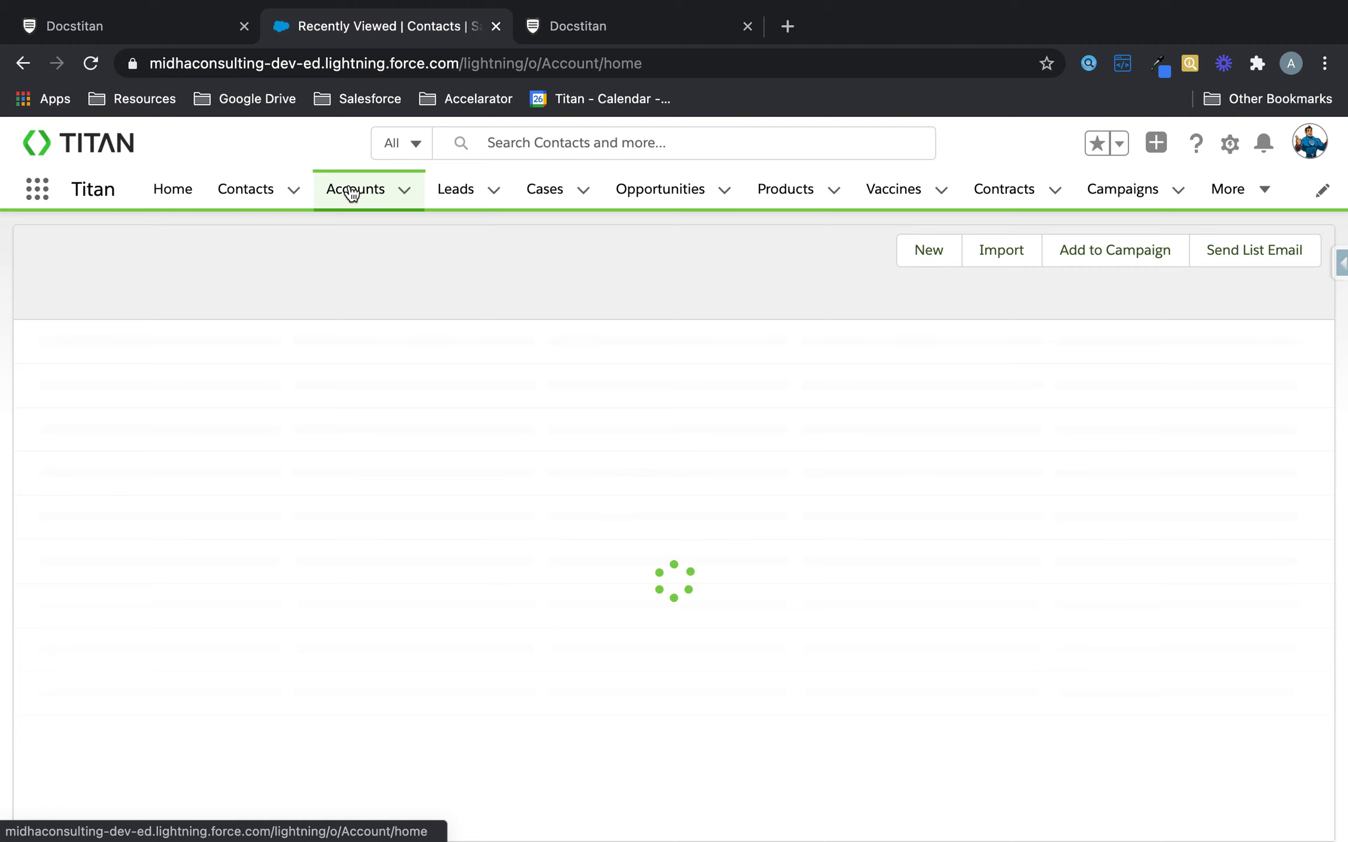
left_click(181, 361)
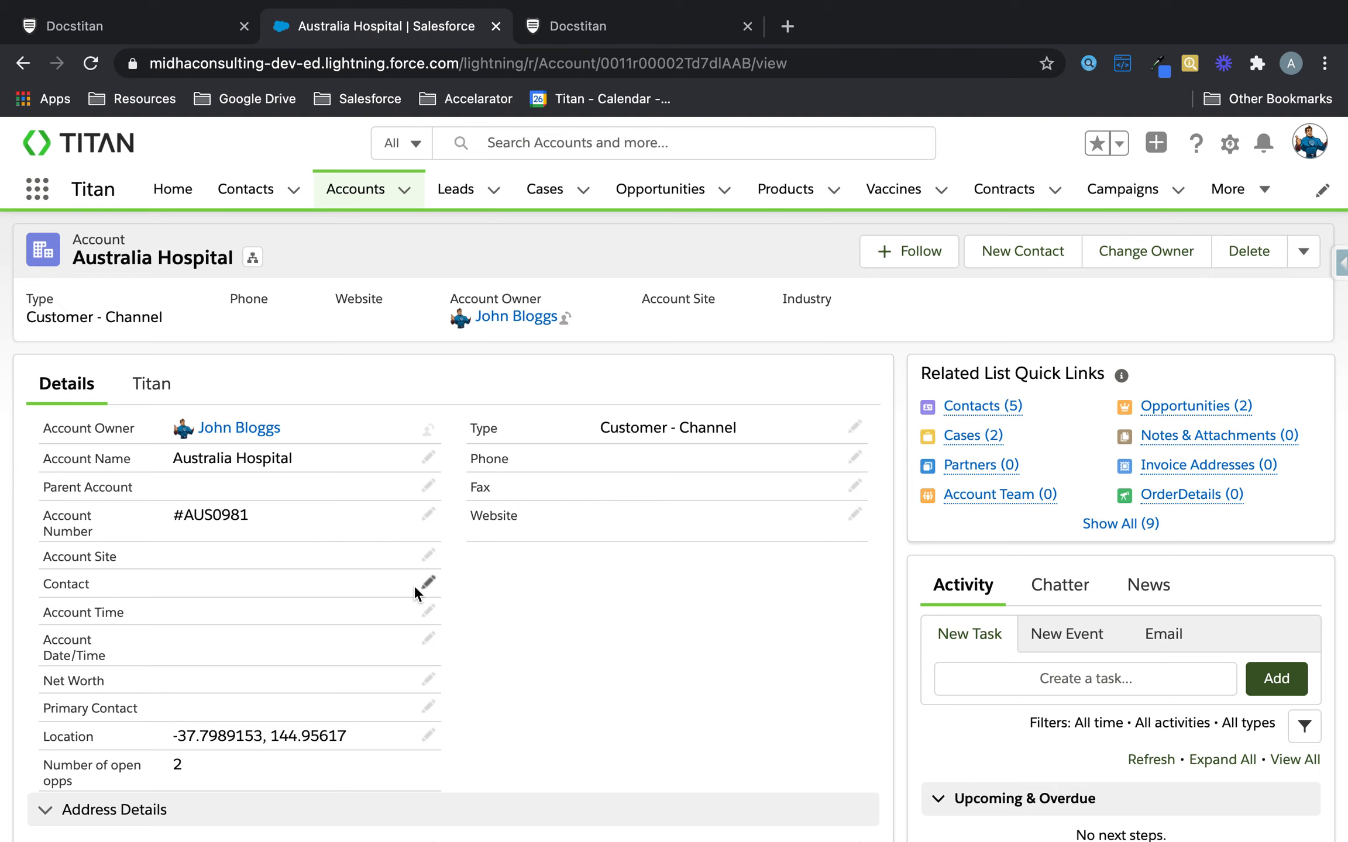
double_click(749, 421)
left_click(808, 448)
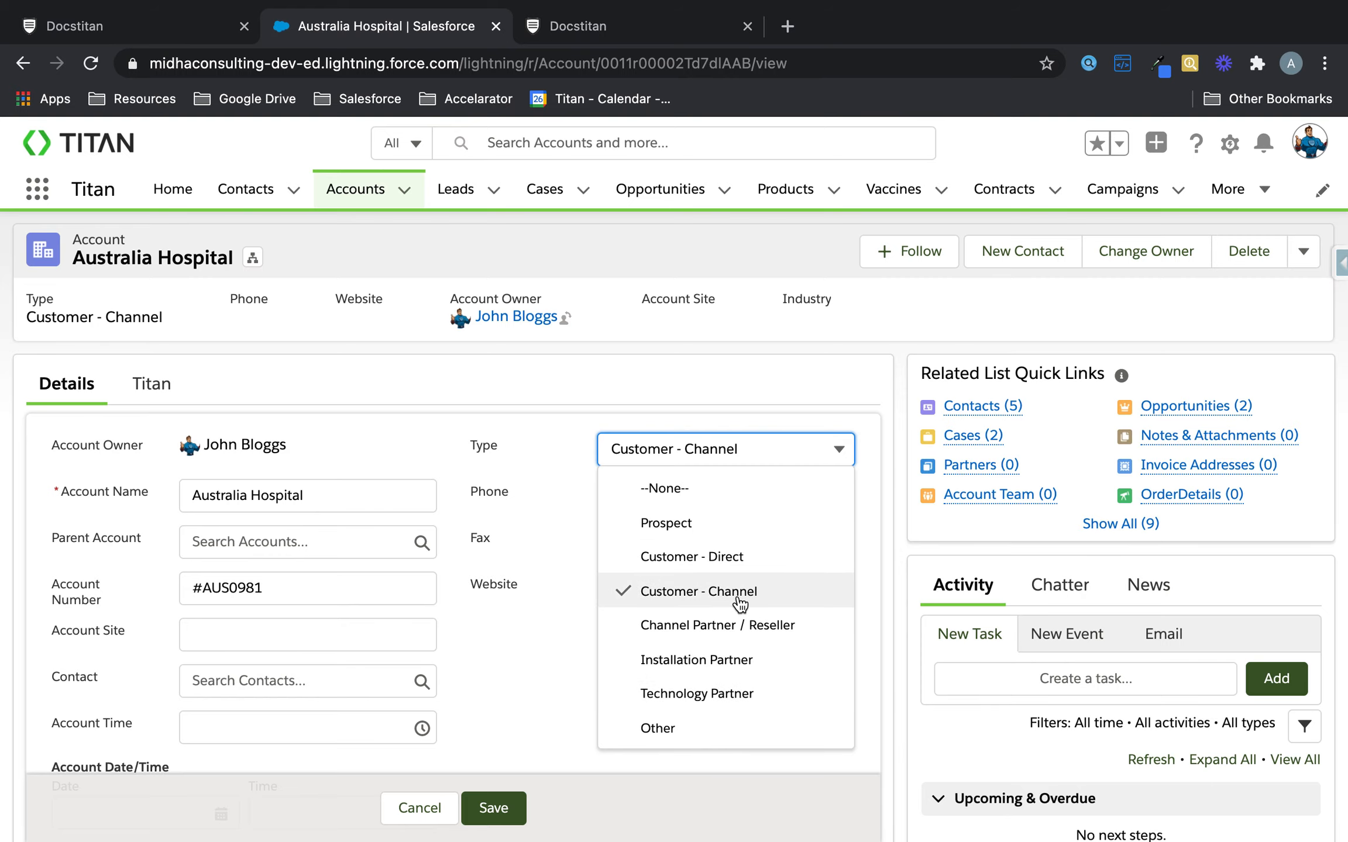
scroll(737, 667, "down", 1)
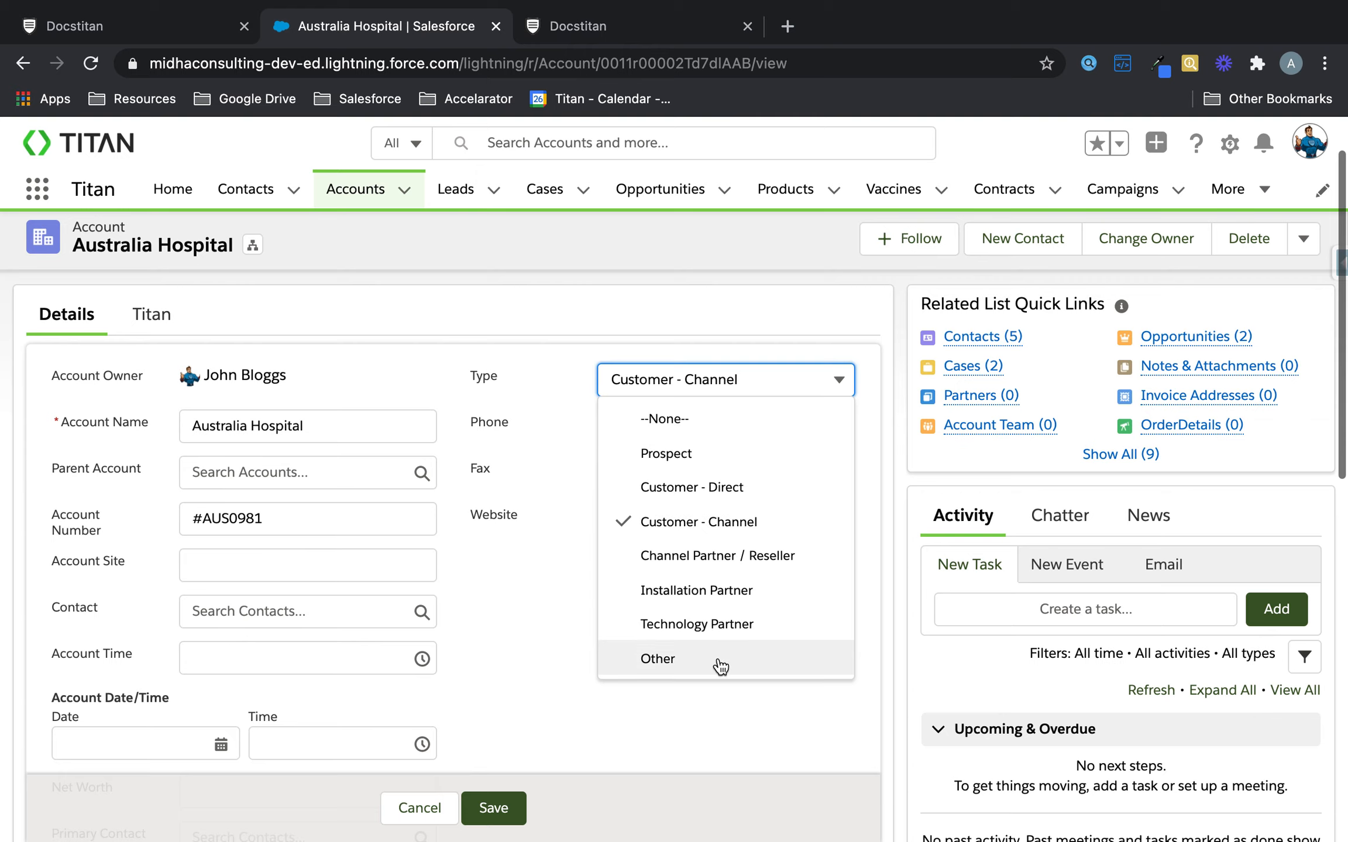
- Return to Titan Web and label the first radio choice "Technology Partner"
left_click(567, 34)
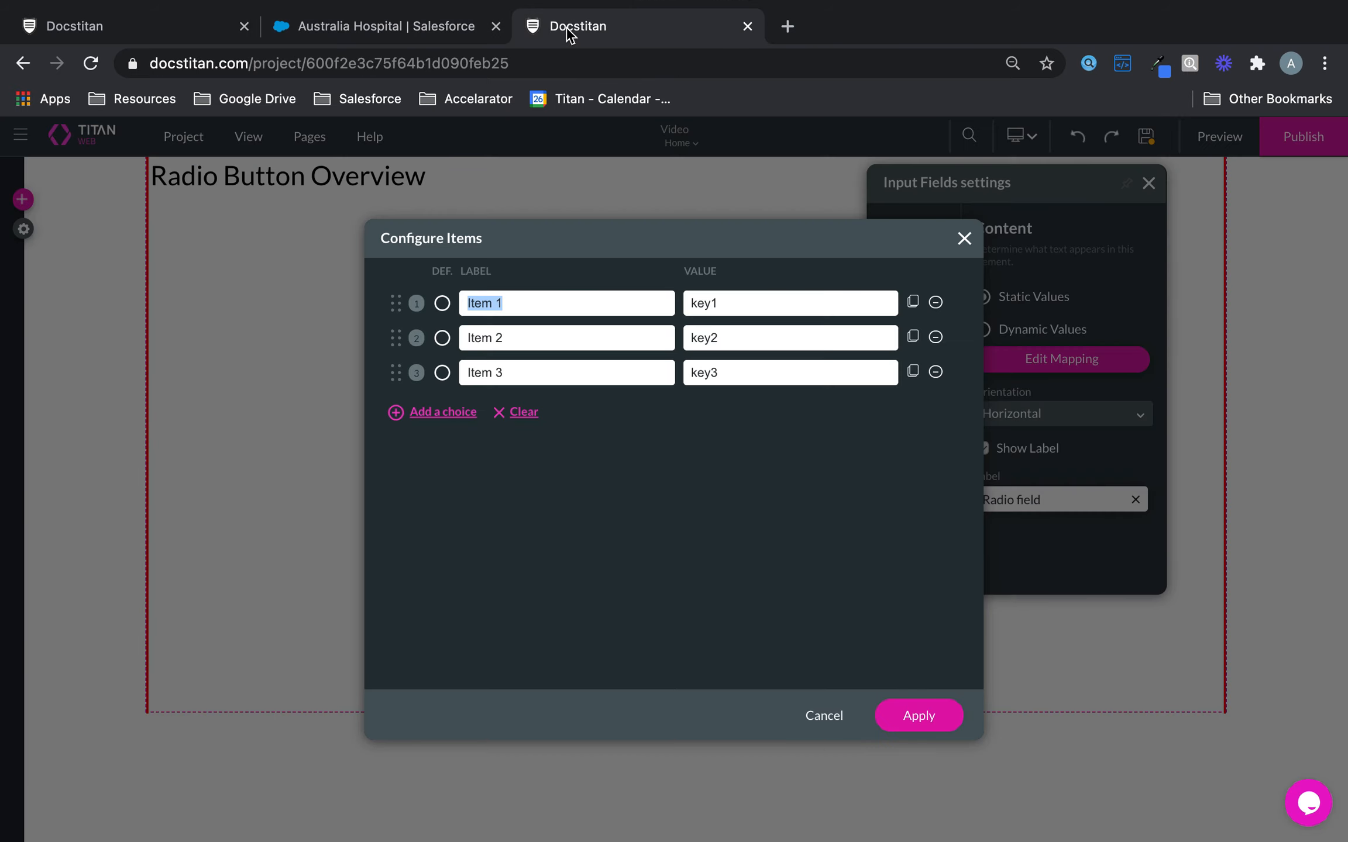
left_click_drag(566, 309, 406, 302)
type("Technology Partner")
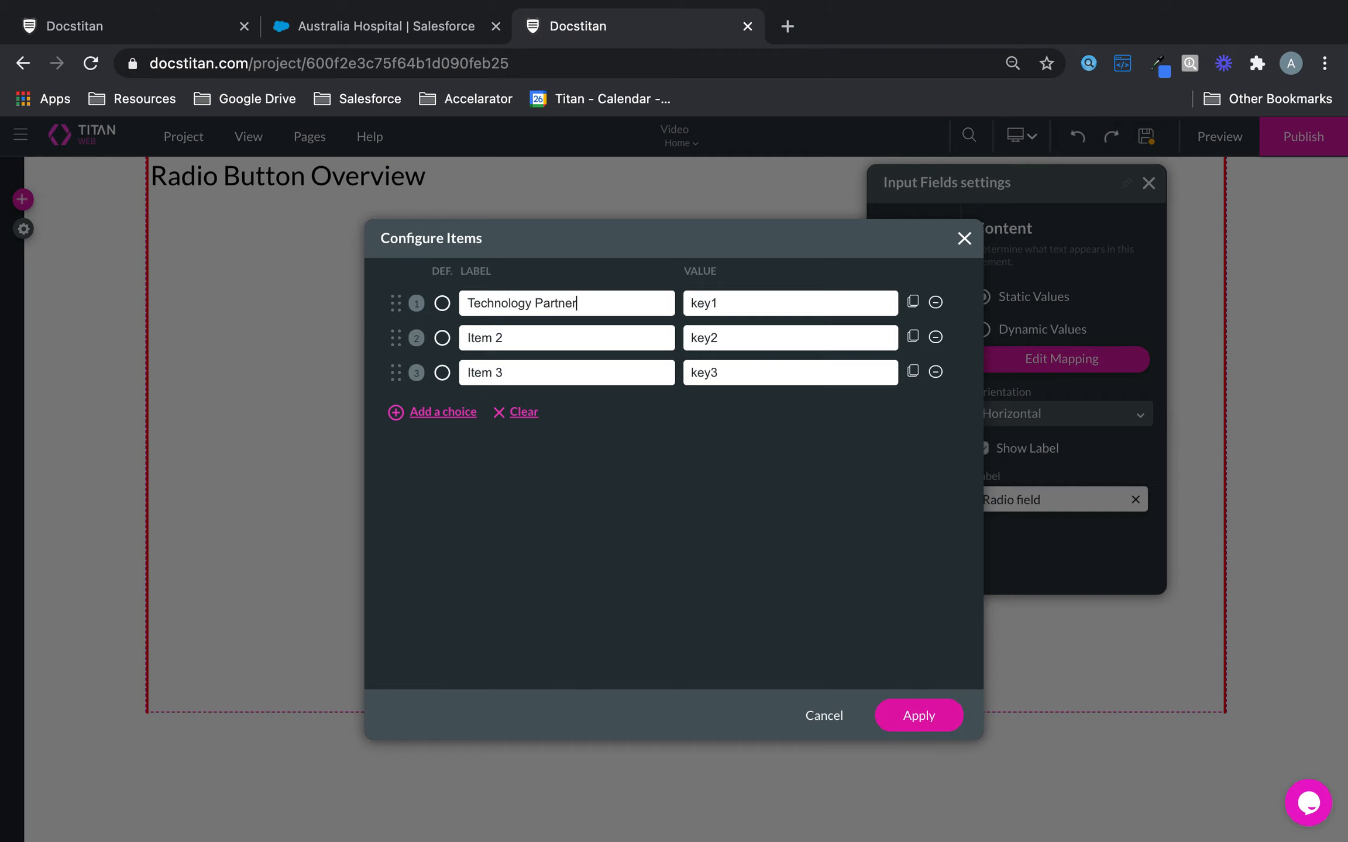
- Check the account Type options in Salesforce again and label the second radio choice "Installation Partner"
left_click_drag(579, 337, 313, 325)
left_click(400, 31)
left_click(673, 386)
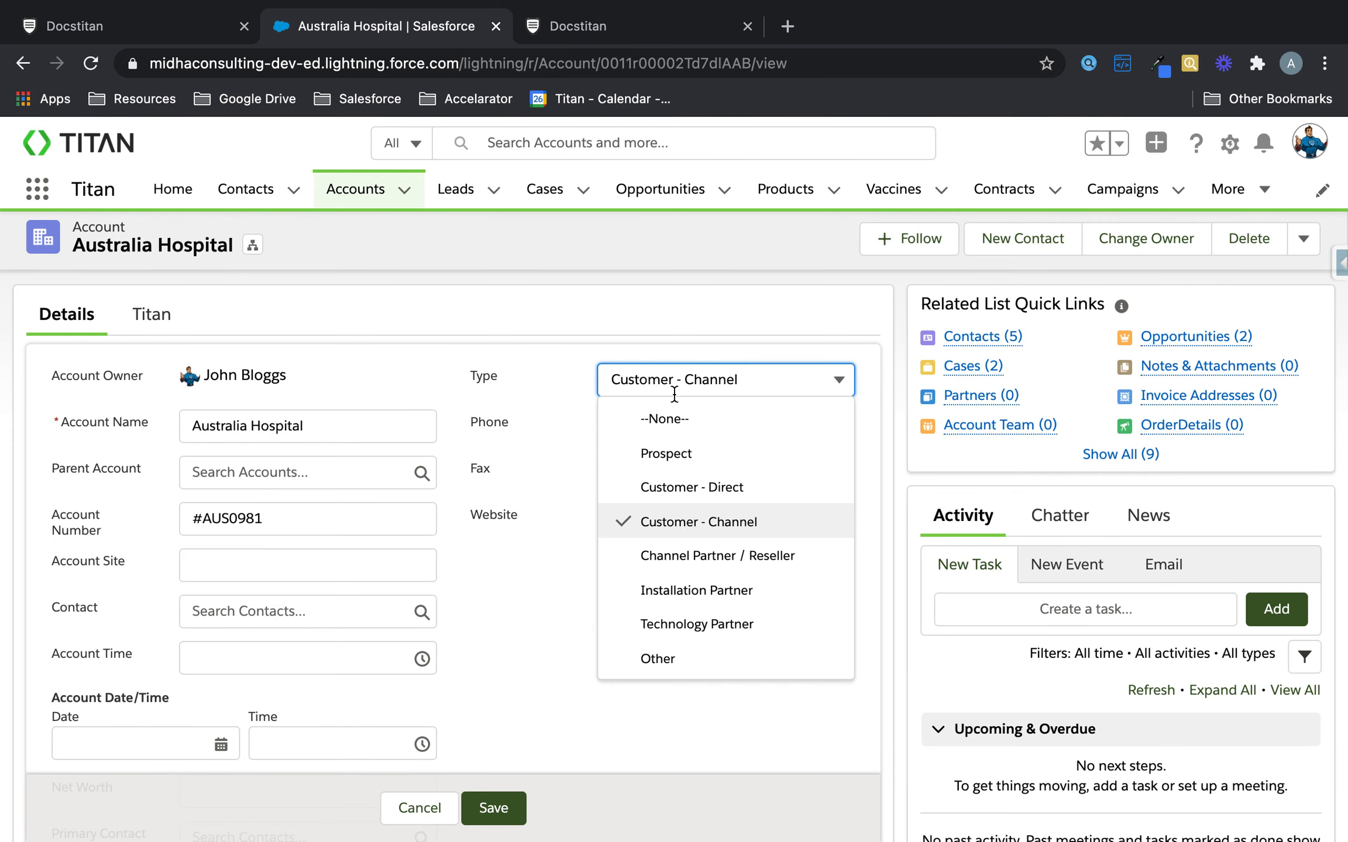
left_click(672, 24)
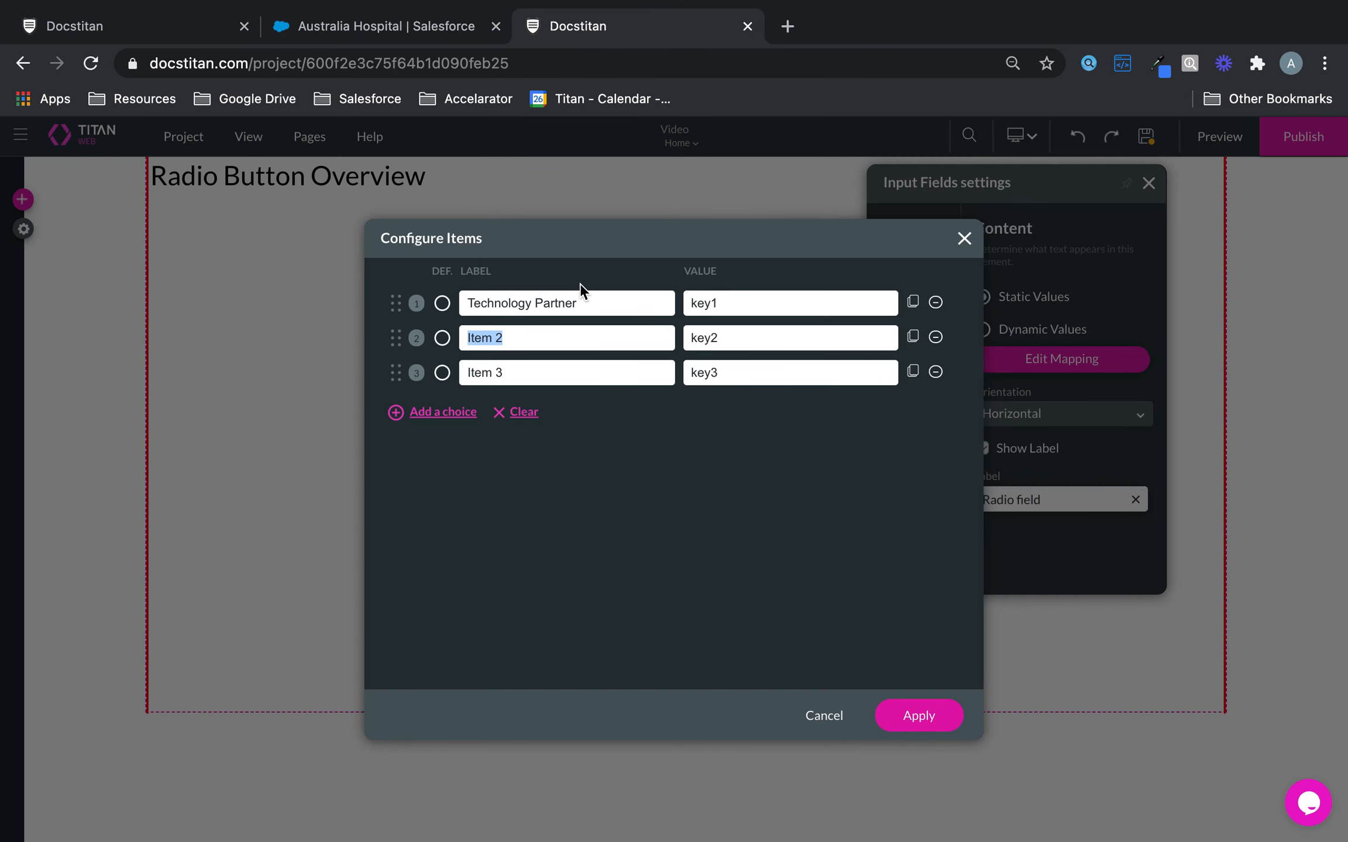
type("I")
left_click(536, 339)
key("BackSpace")
type("P")
- Set the values of the first two choices to match their labels, Technology Partner and Installation Partner
left_click_drag(592, 316, 387, 296)
key("super+c")
double_click(762, 300)
key("super+v")
left_click(585, 344)
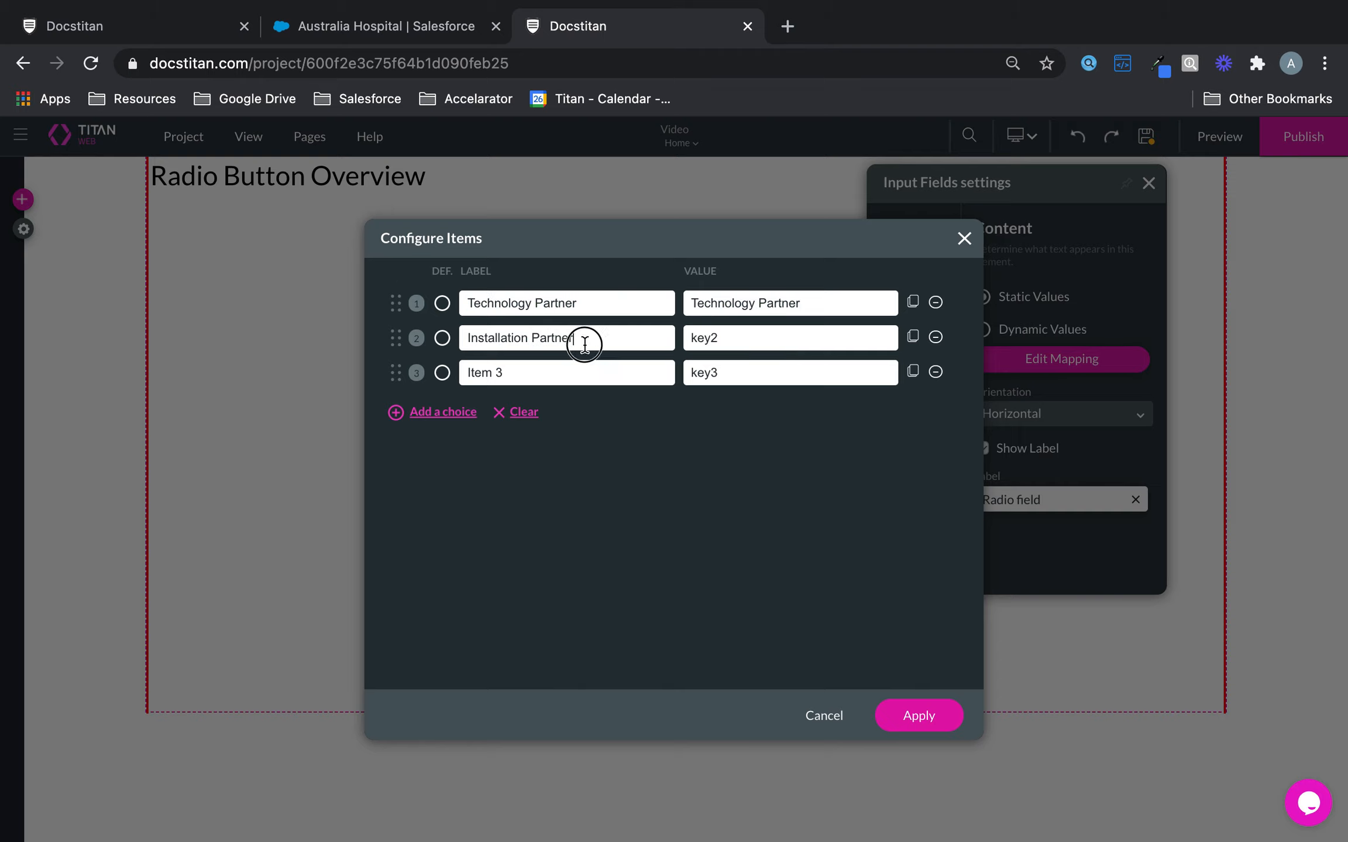
left_click_drag(585, 344, 450, 340)
key("super+c")
double_click(759, 342)
key("super+v")
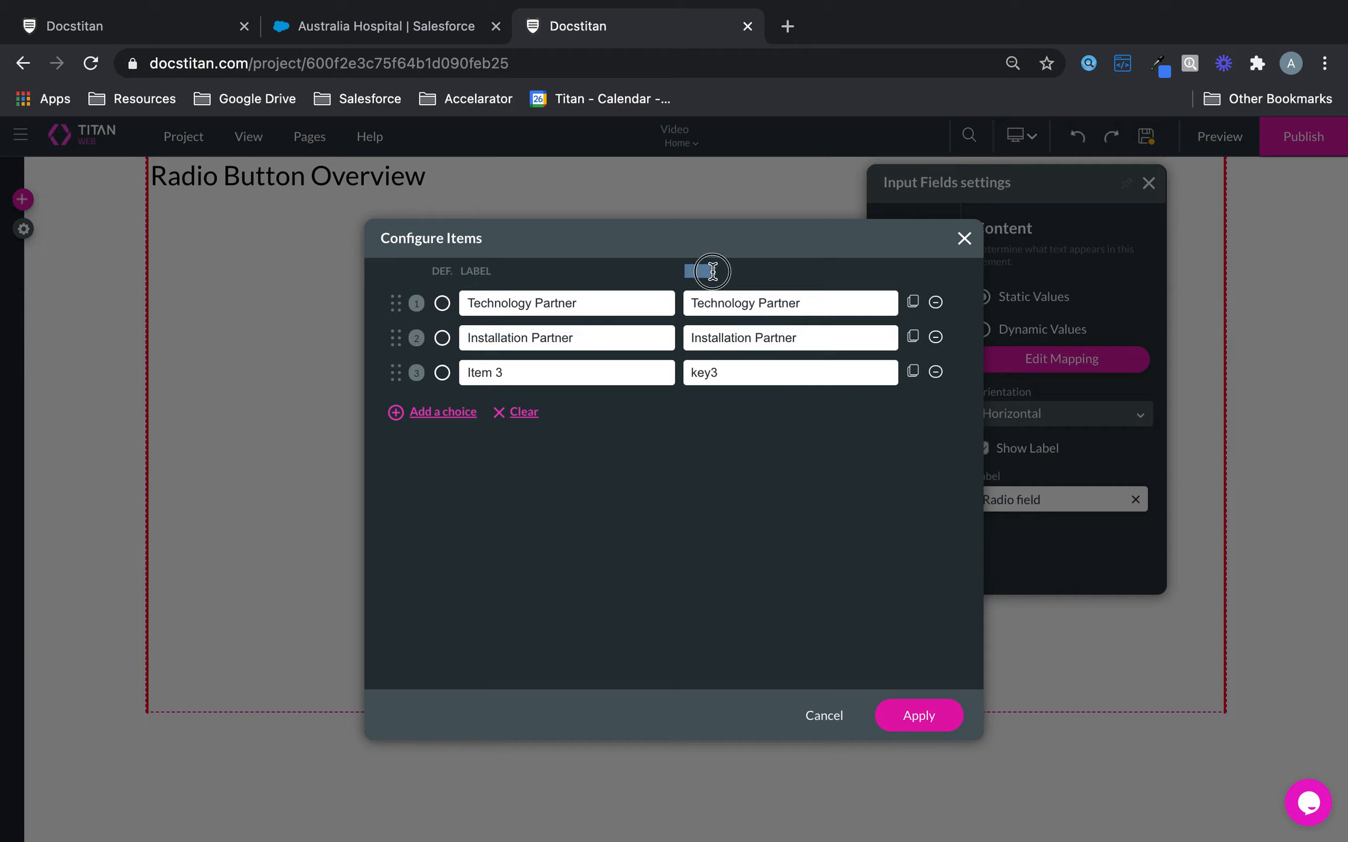
- Remove the third choice and apply the radio item configuration
left_click_drag(464, 266, 503, 268)
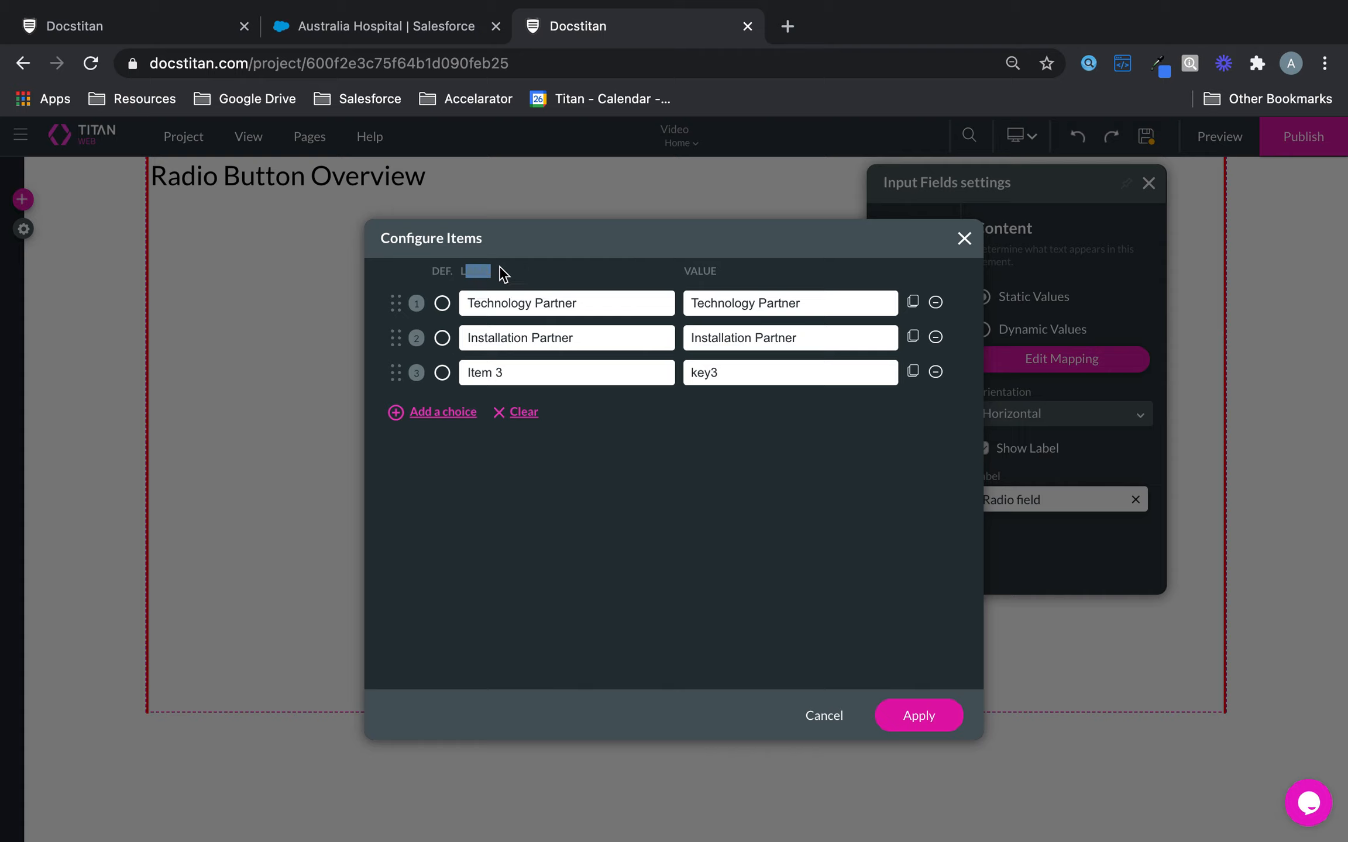
left_click(502, 268)
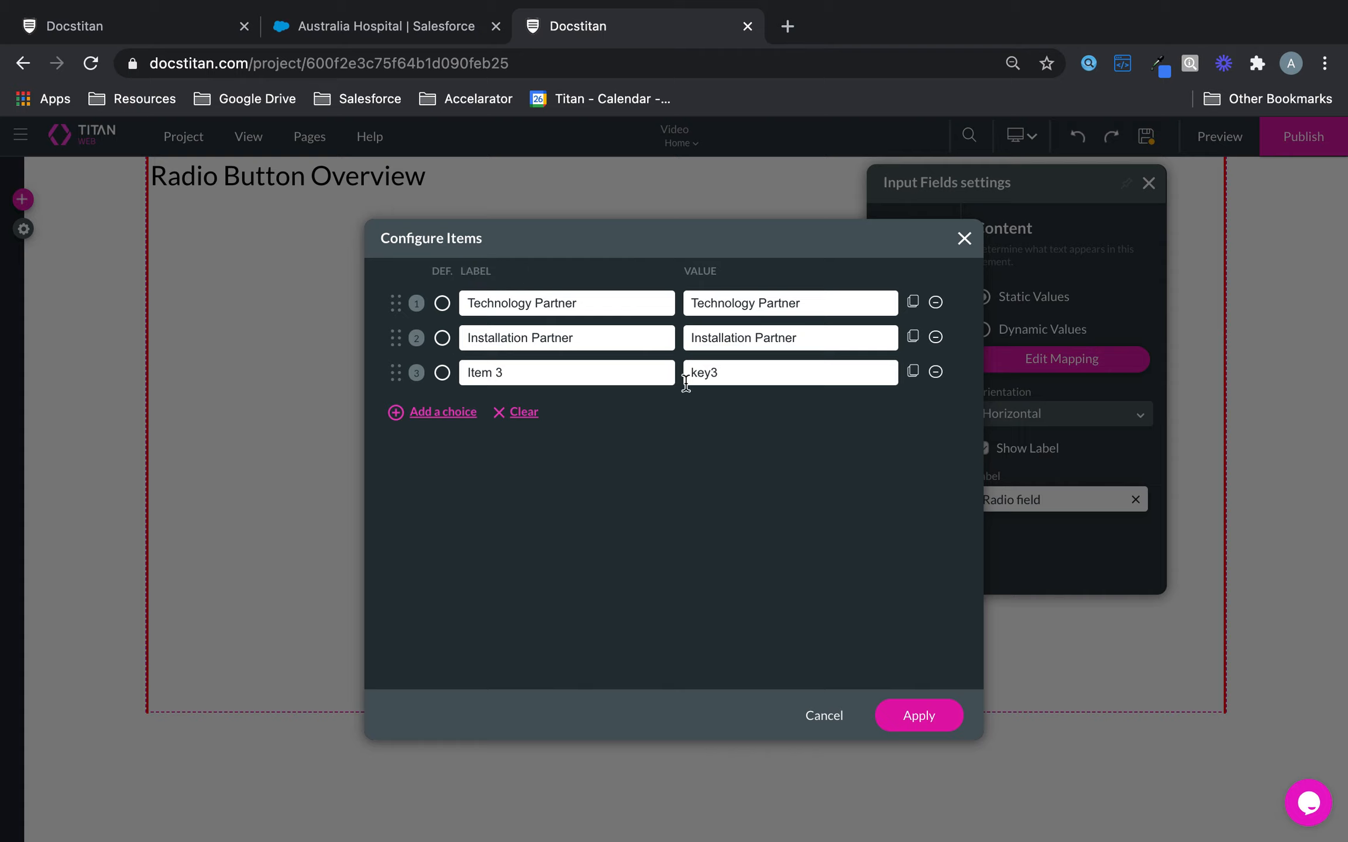
left_click(936, 372)
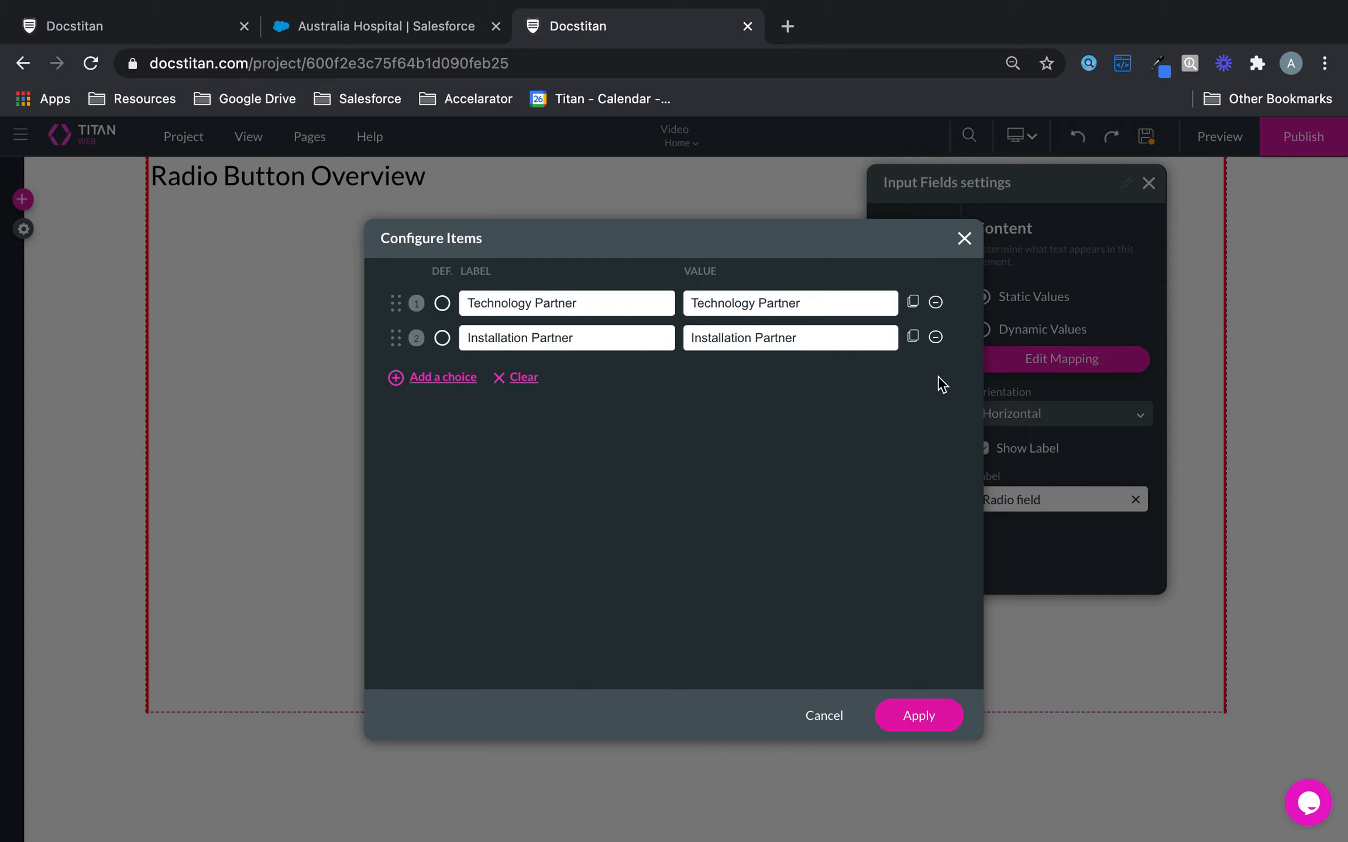
left_click(938, 709)
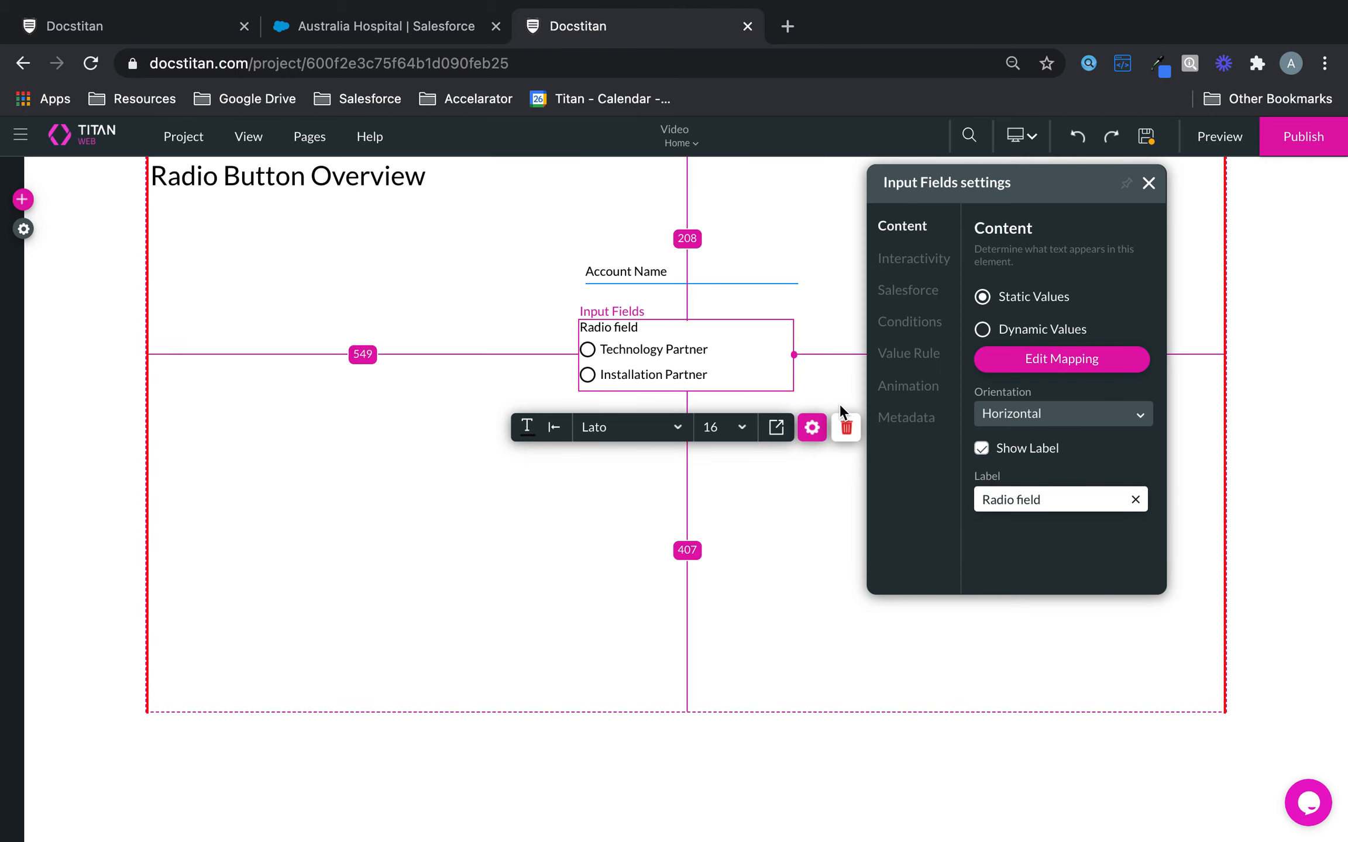
- Try the Vertical orientation on the radio field and set it back to Horizontal
left_click(1101, 417)
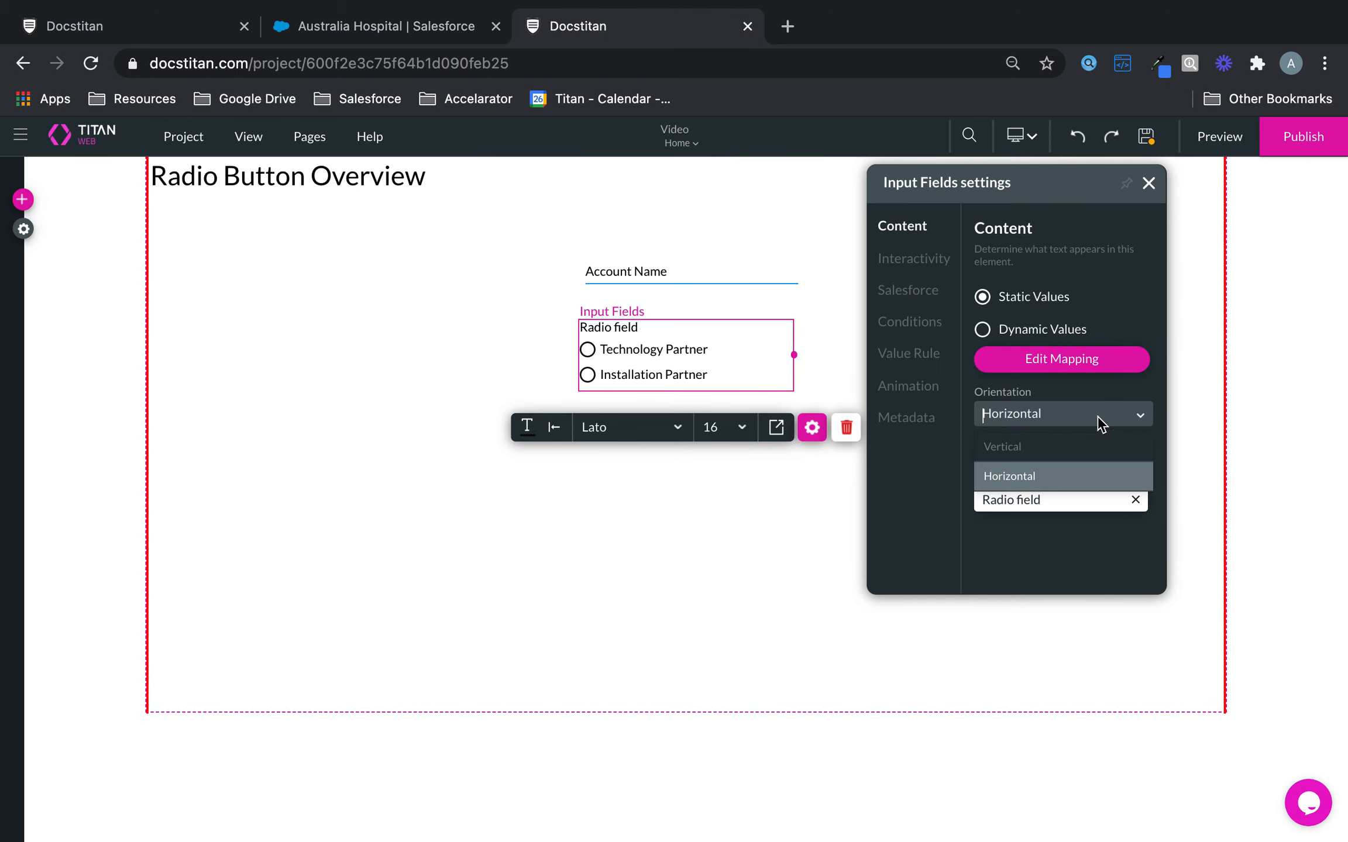
left_click(1019, 449)
left_click(1049, 414)
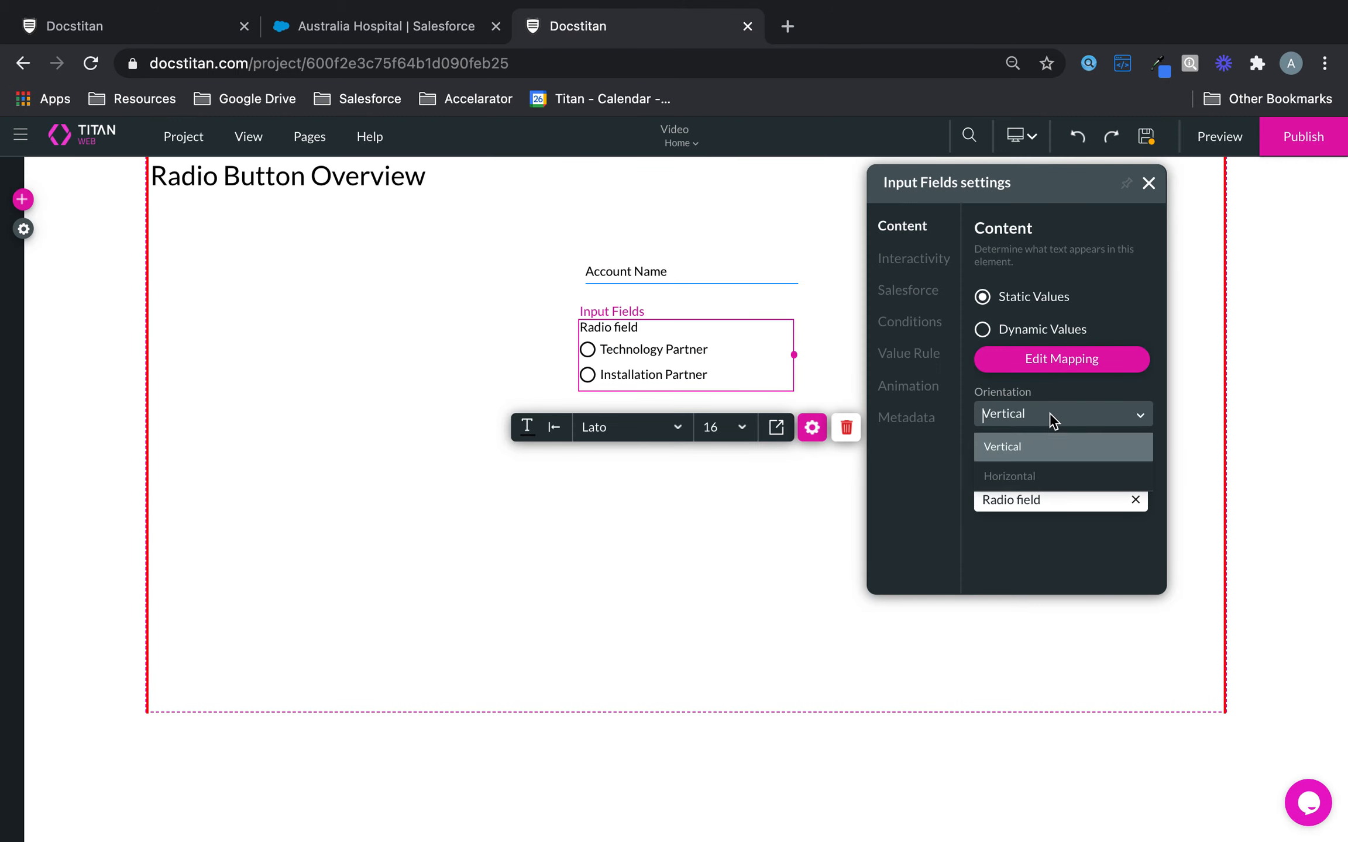
left_click(1018, 478)
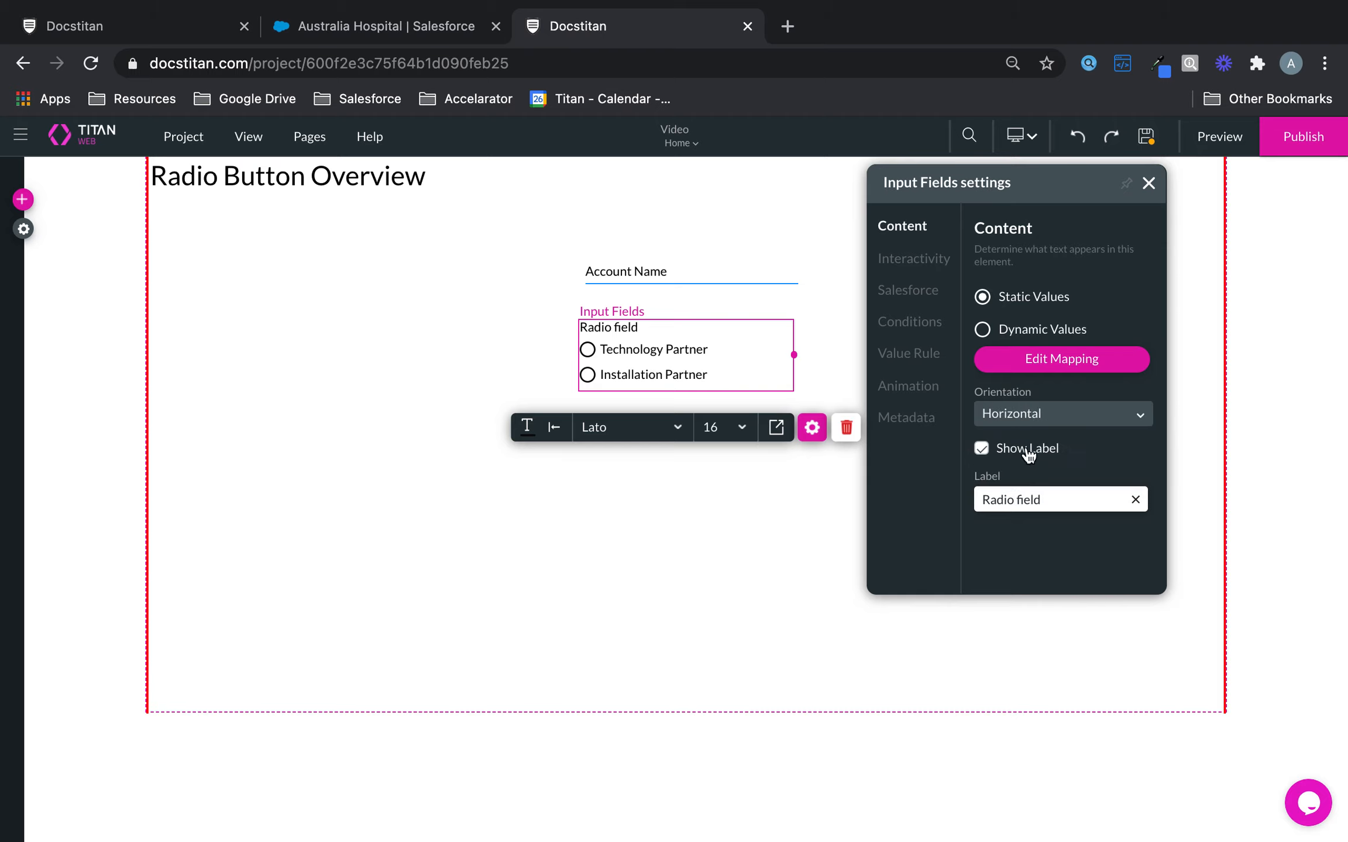
- Move the field settings window out of the way and widen the radio field on the page
left_click_drag(1085, 169, 1140, 281)
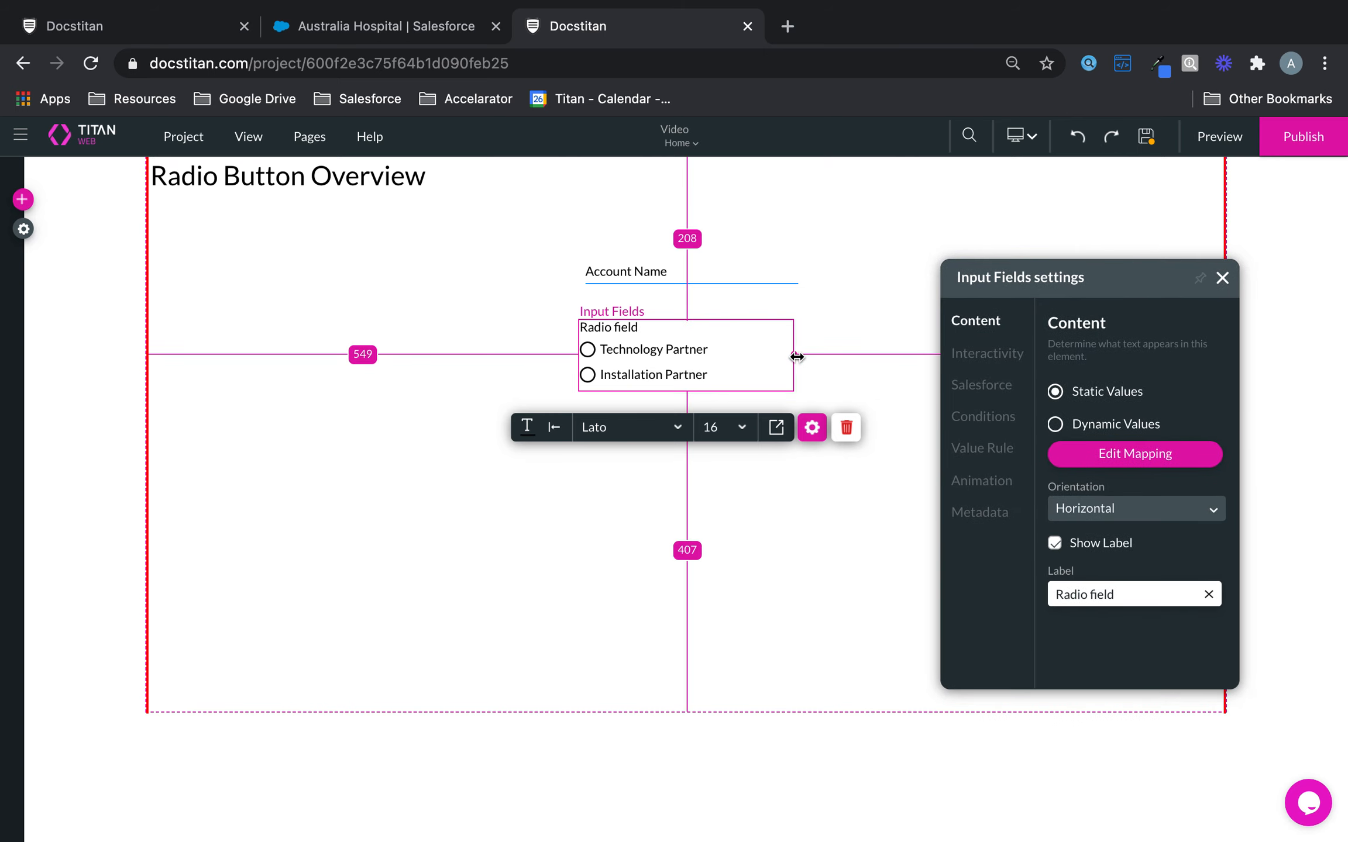
left_click_drag(797, 357, 844, 358)
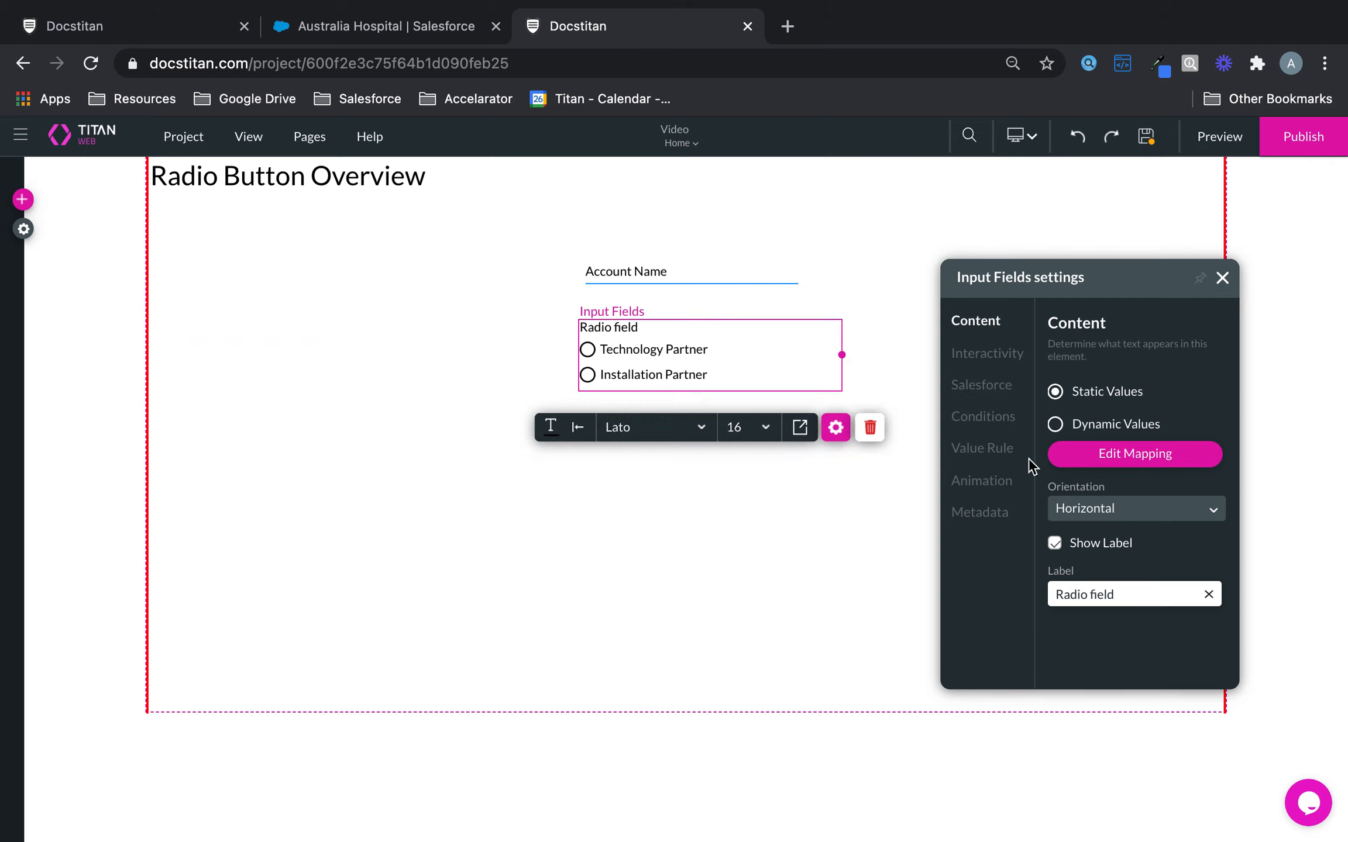
- Switch the radio field to dynamic values synced from the Salesforce Account object's Account Type field and preview the page
left_click(1057, 425)
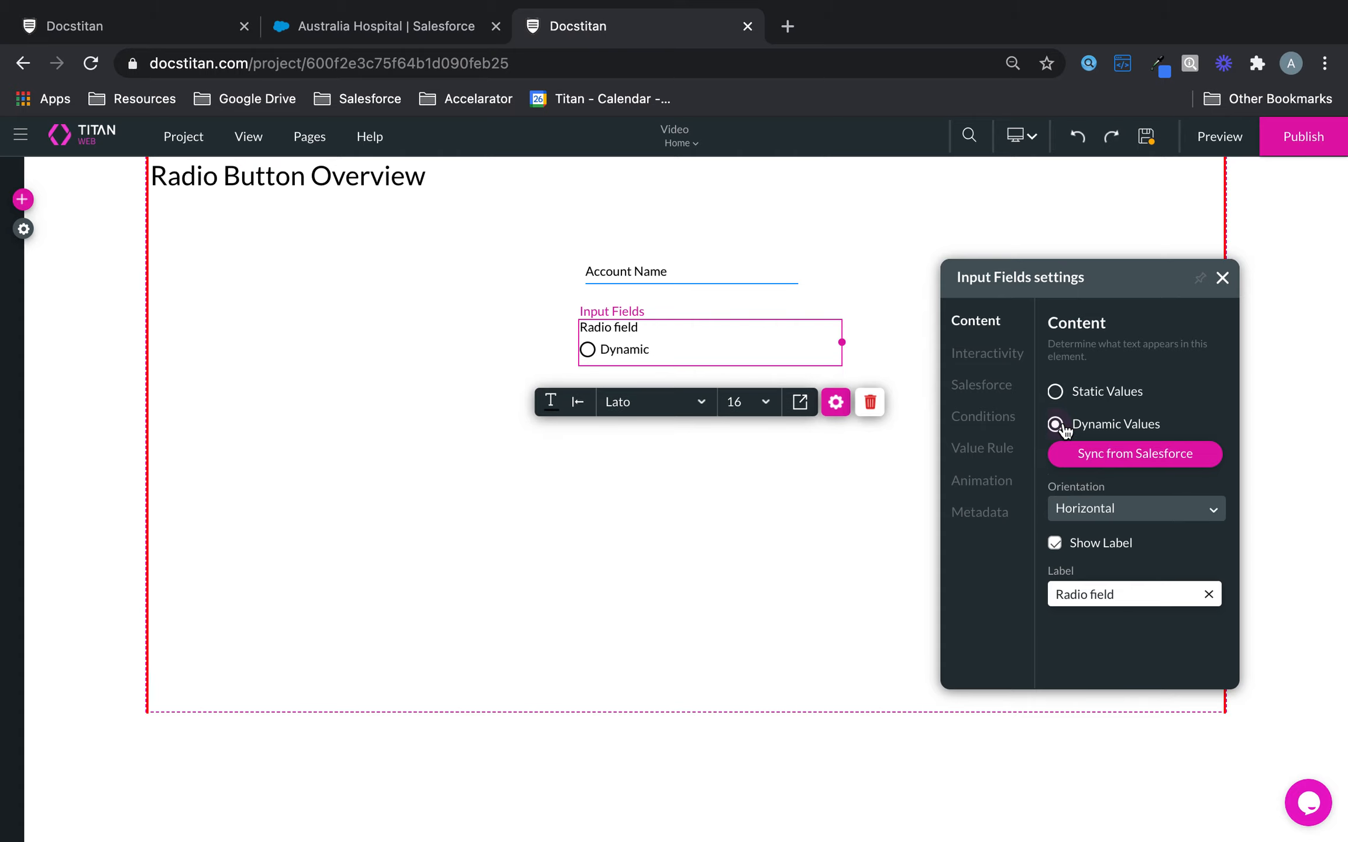
left_click(1110, 457)
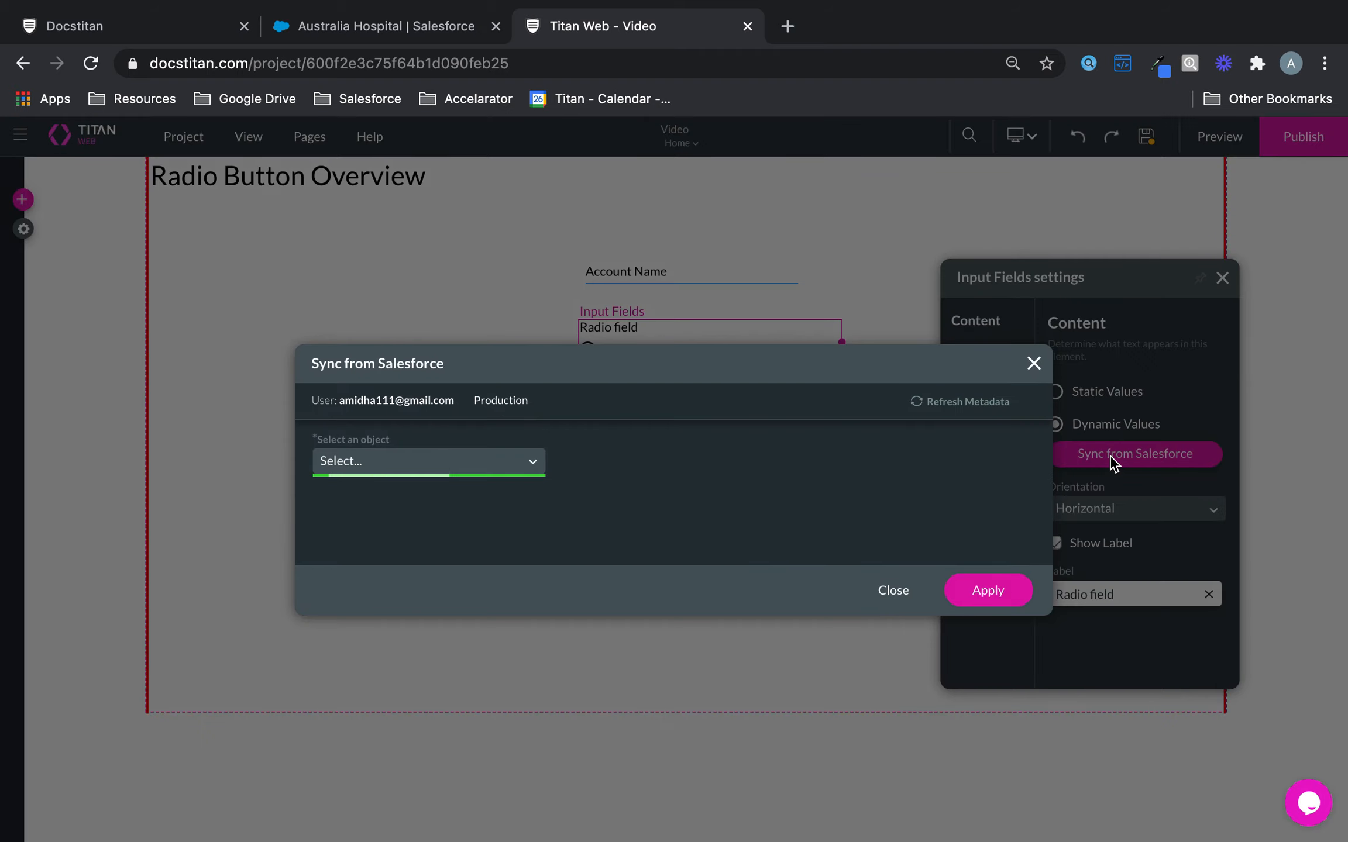
left_click(466, 460)
left_click(373, 525)
left_click(389, 507)
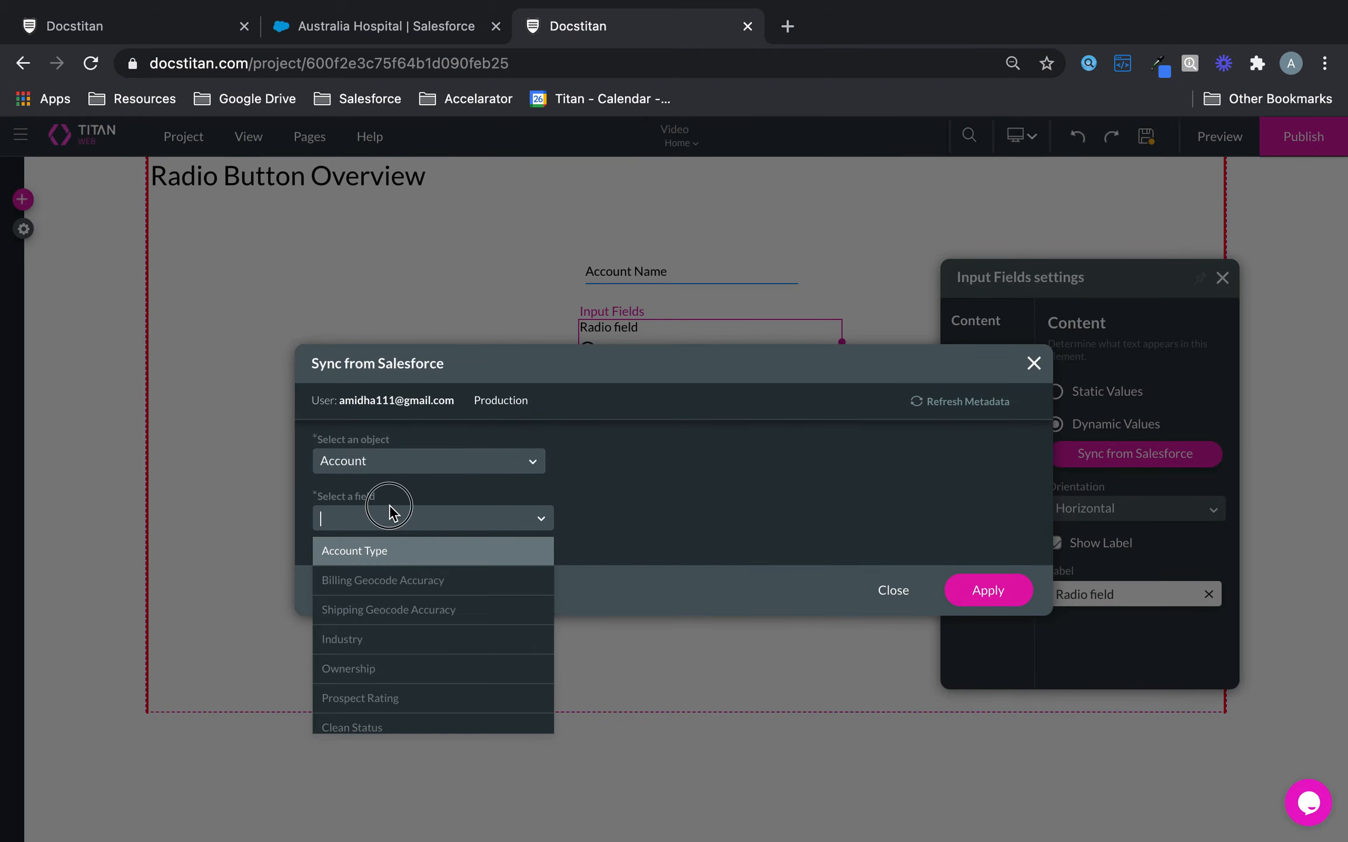
left_click(388, 550)
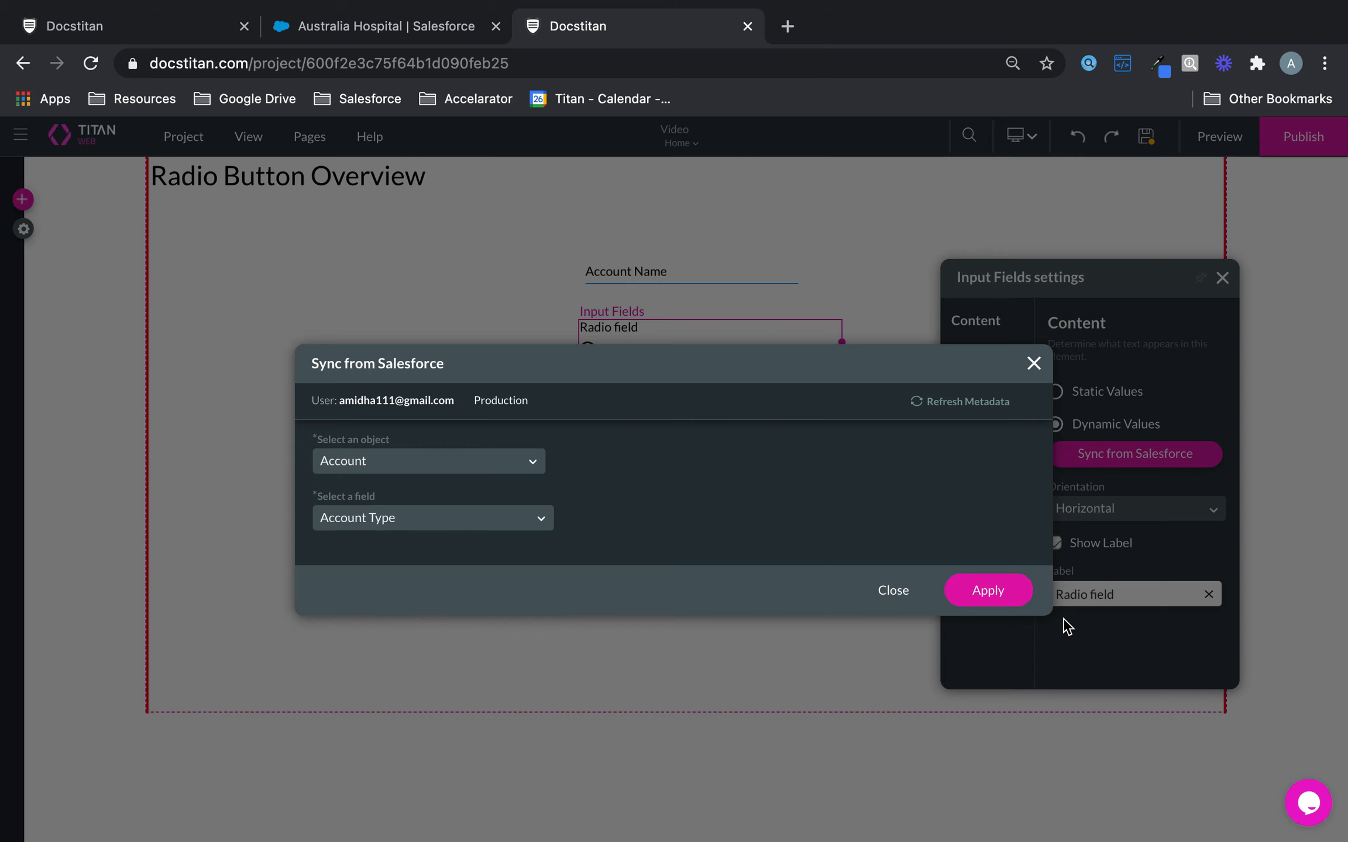
left_click(966, 591)
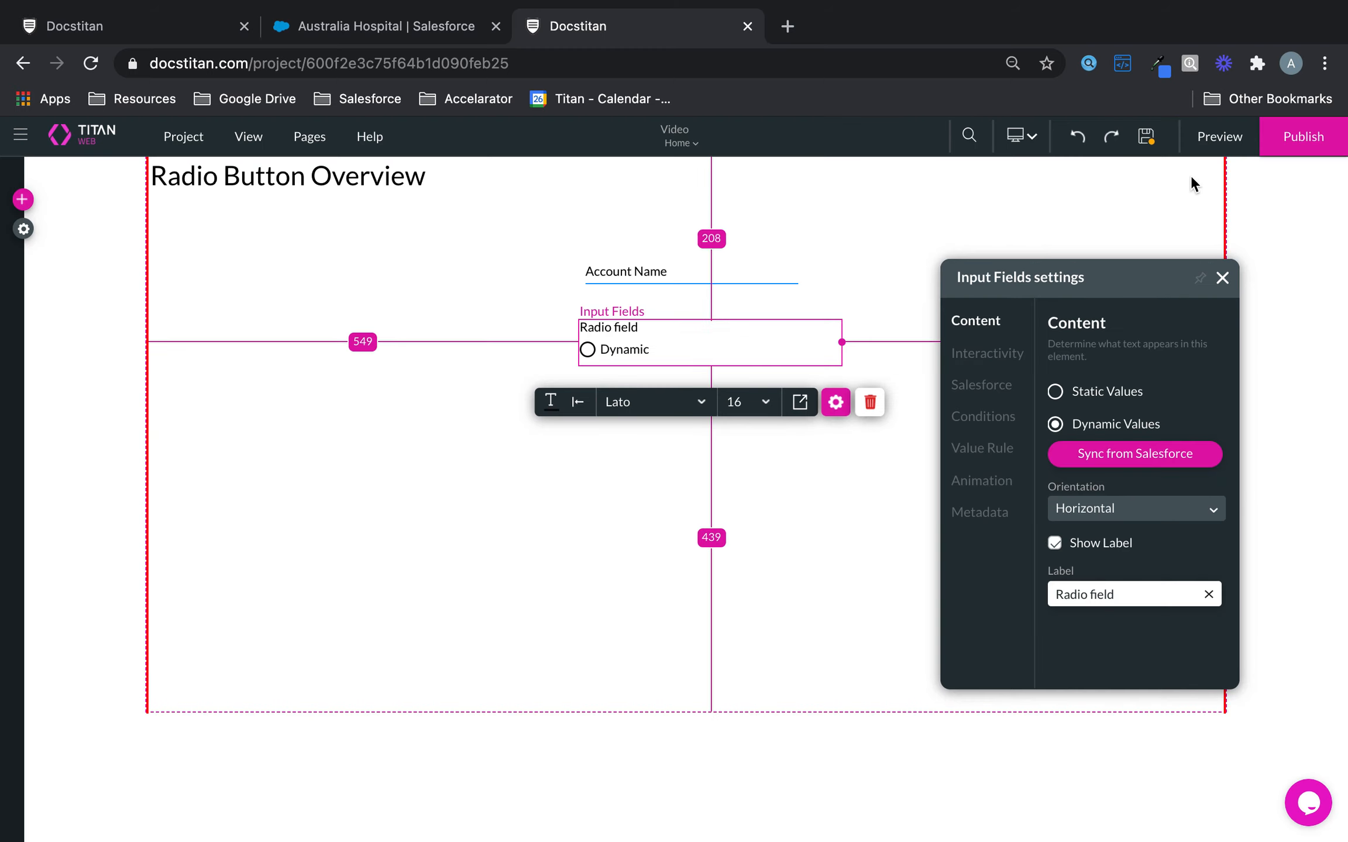
left_click(1211, 142)
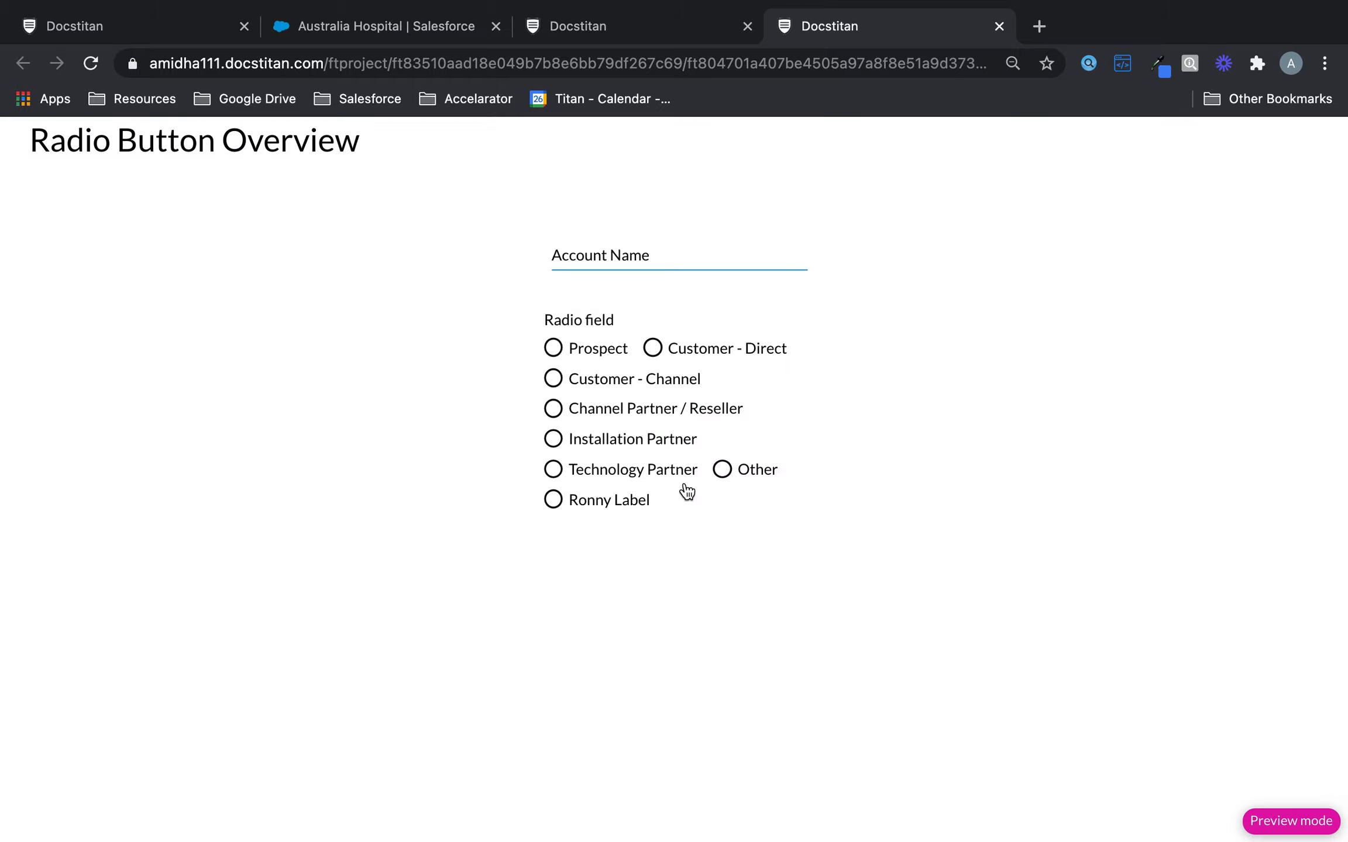
- Try selecting several account type choices in the previewed radio field
left_click(657, 354)
left_click(552, 350)
left_click(554, 378)
left_click(565, 430)
- Return to the page editor, widen the radio field and shift it back toward the page's centre
left_click(661, 27)
left_click_drag(839, 340, 968, 349)
left_click_drag(725, 349, 671, 351)
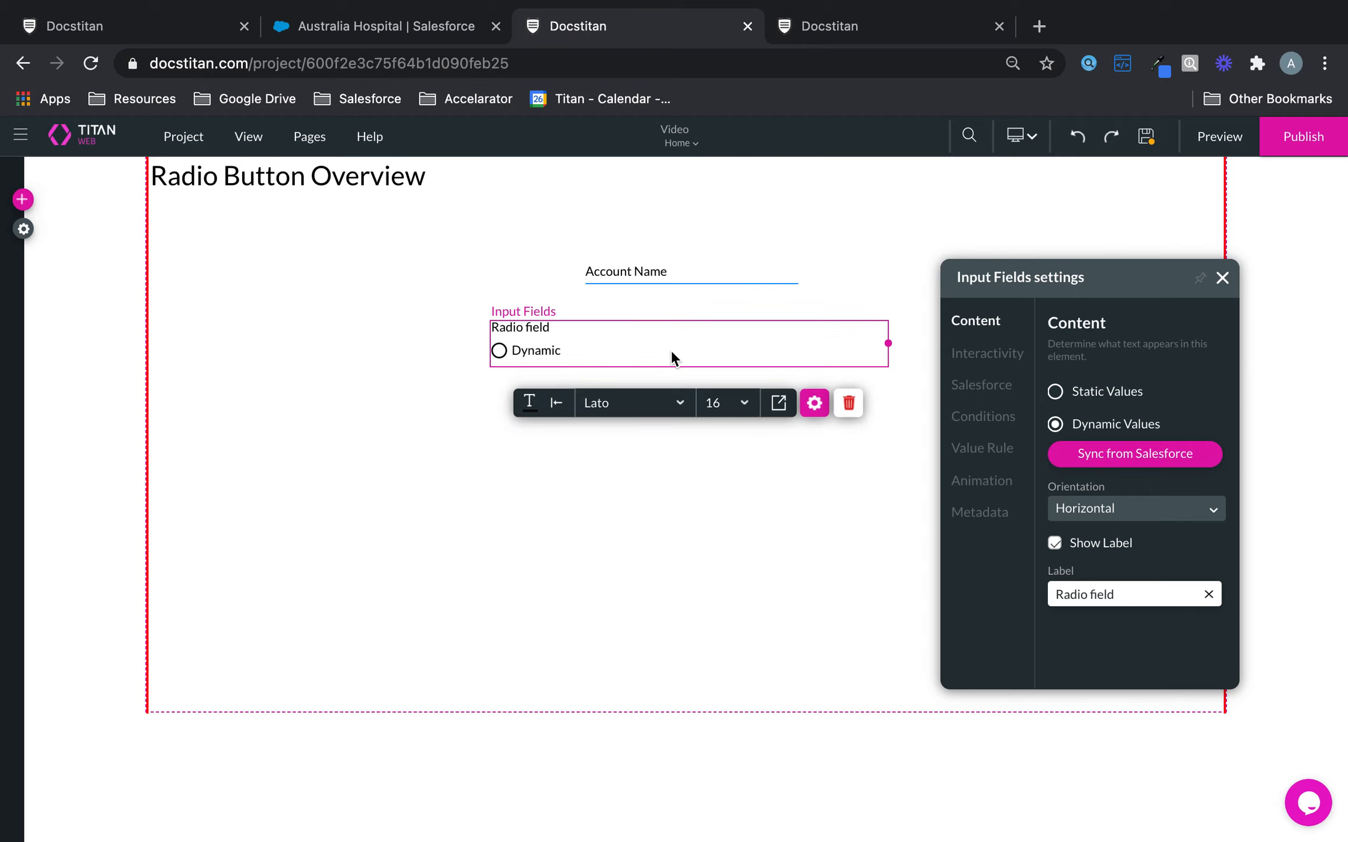
- Try hiding and showing the radio field's label, and change the label text to Account Type
left_click(1057, 549)
left_click(1055, 544)
left_click(997, 352)
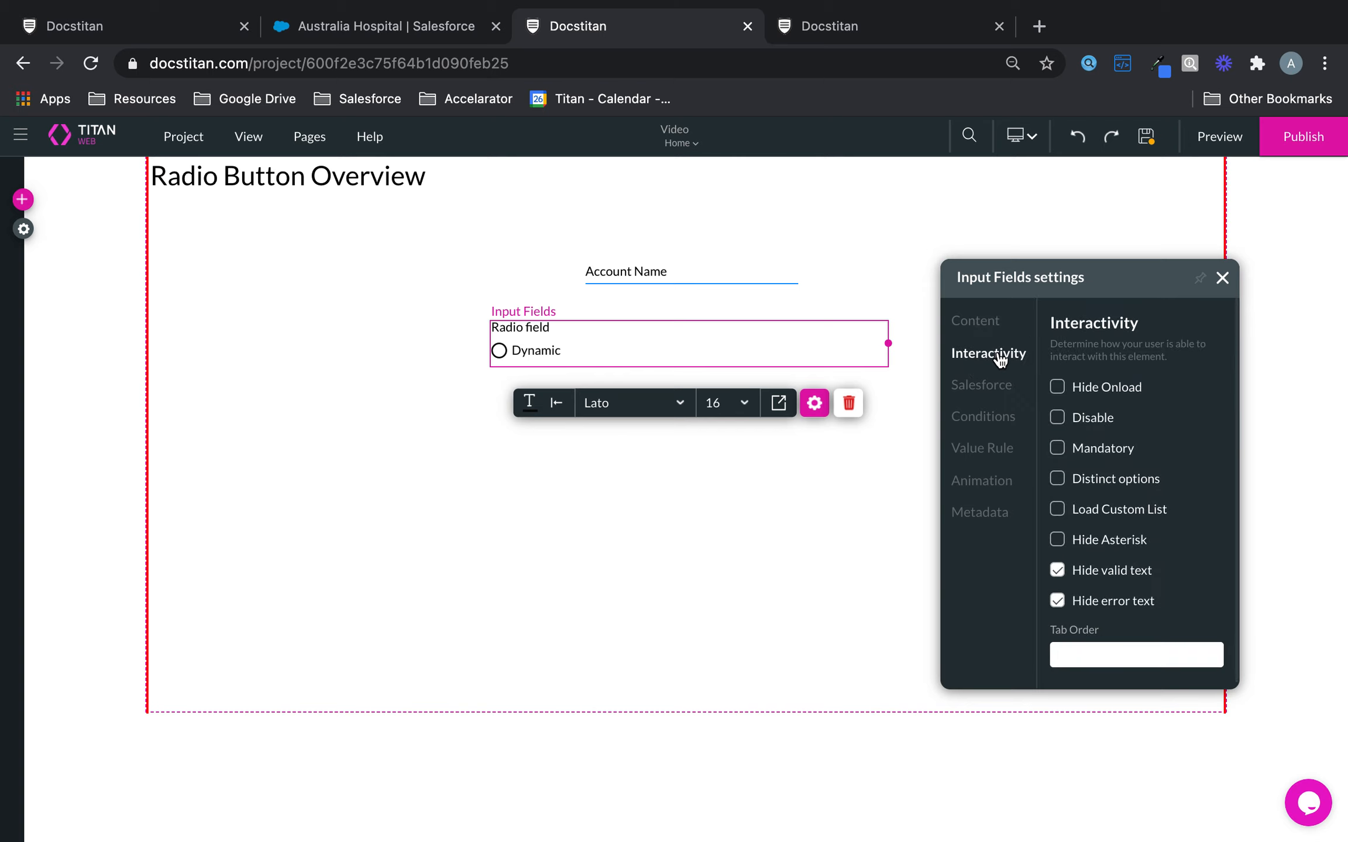
left_click(989, 334)
left_click(989, 354)
left_click(988, 323)
left_click_drag(1170, 595, 1001, 595)
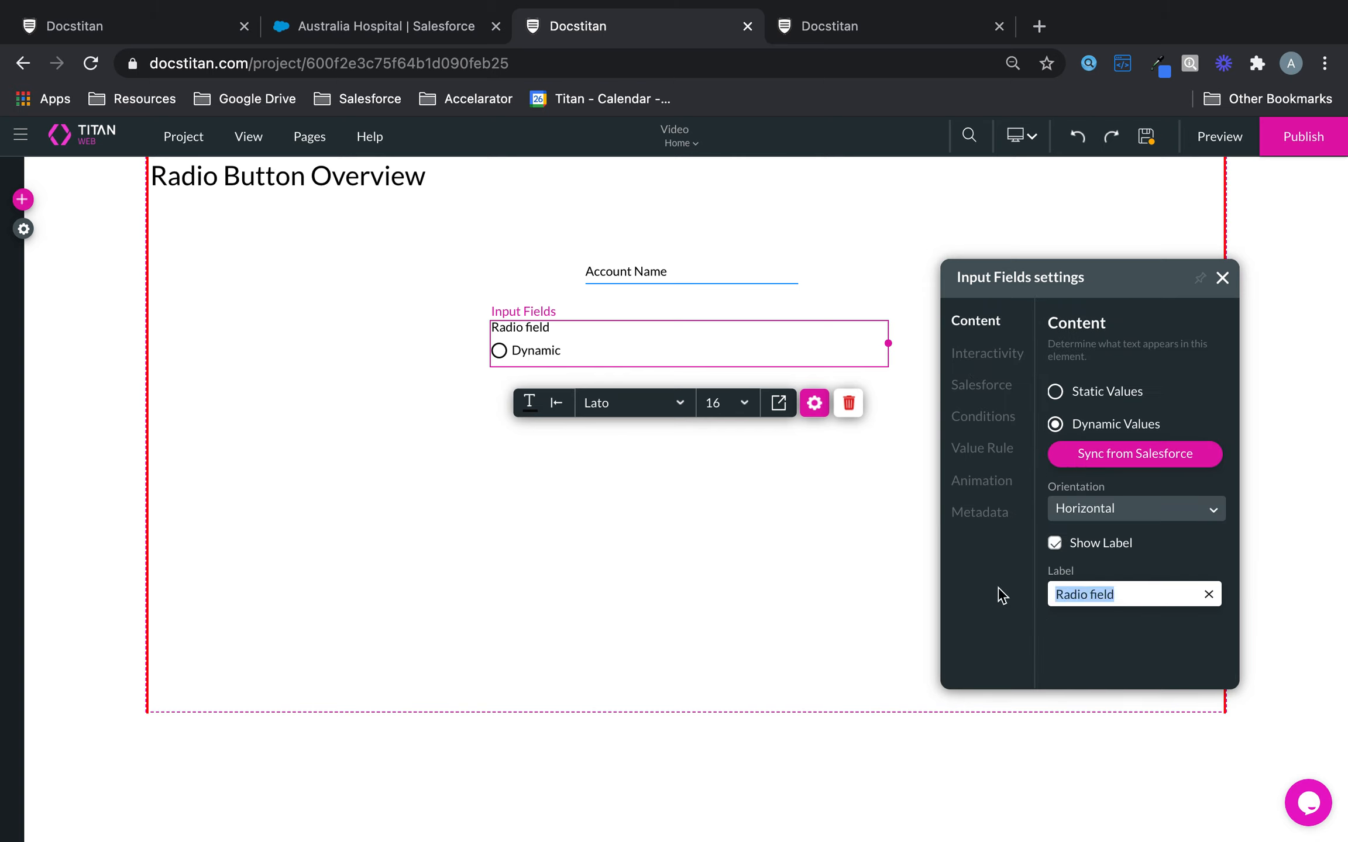
type("Account Type")
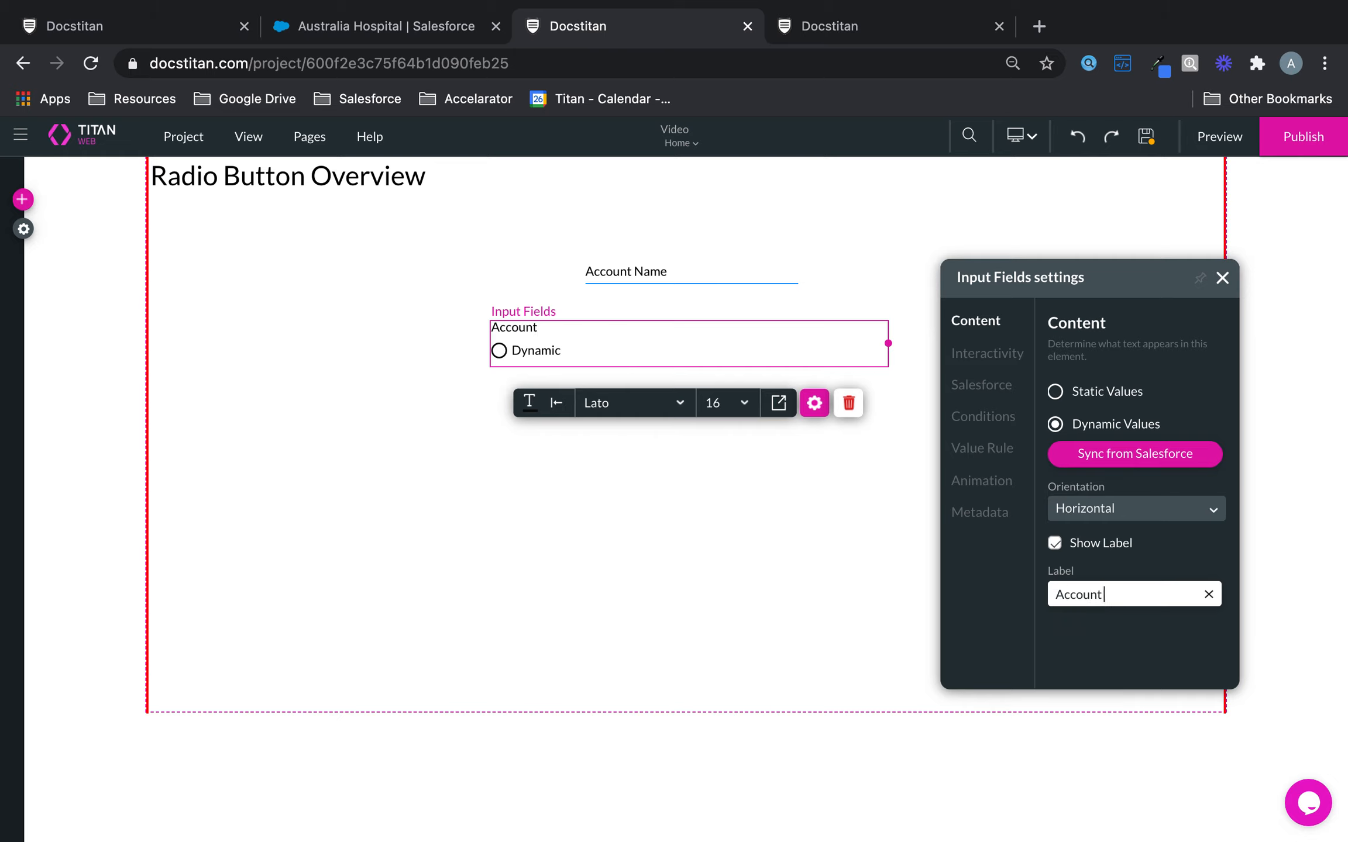
- Review the radio field's interactivity, Salesforce, conditions, value rule and animation settings, and enter Accout as its metadata tag
left_click(1002, 357)
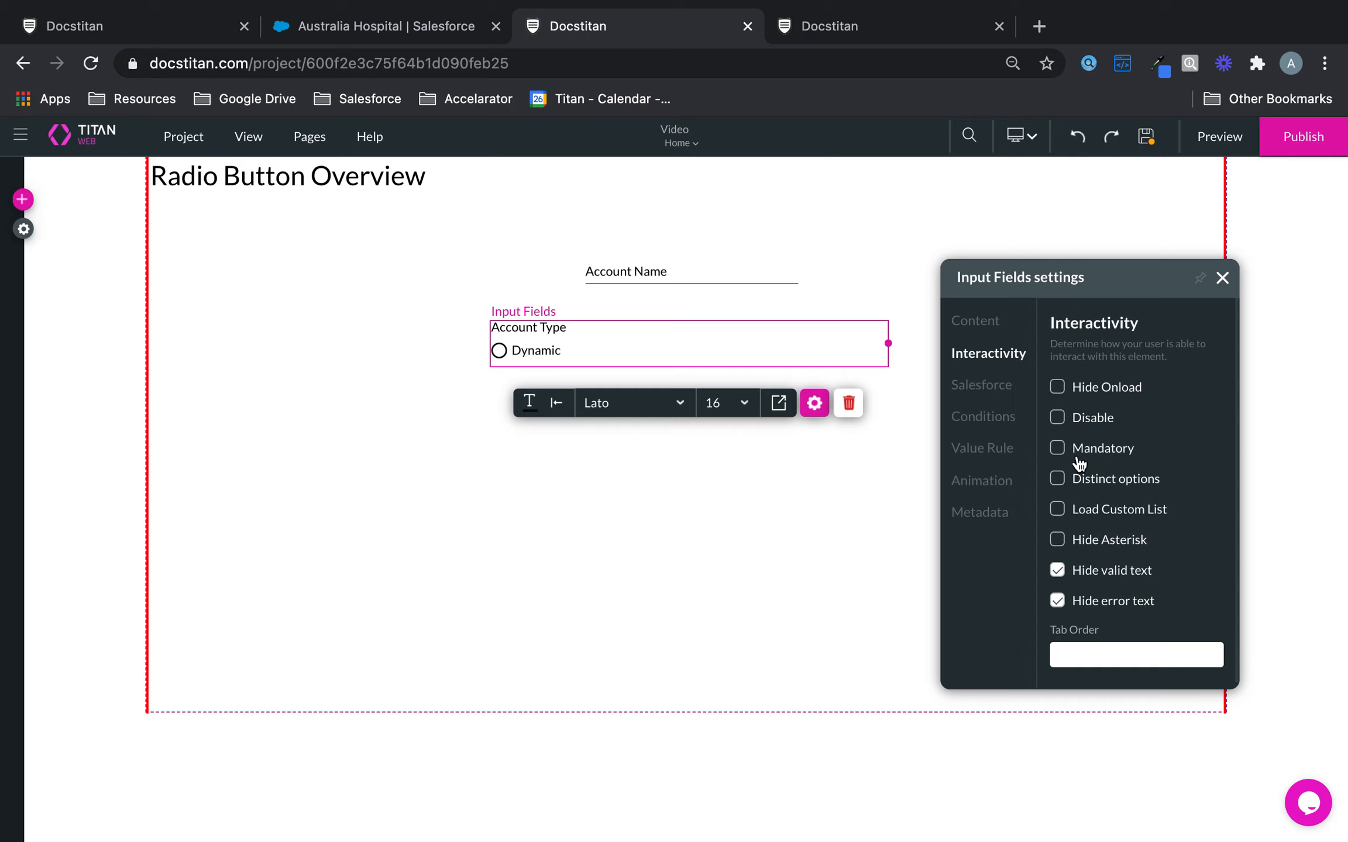
left_click(981, 388)
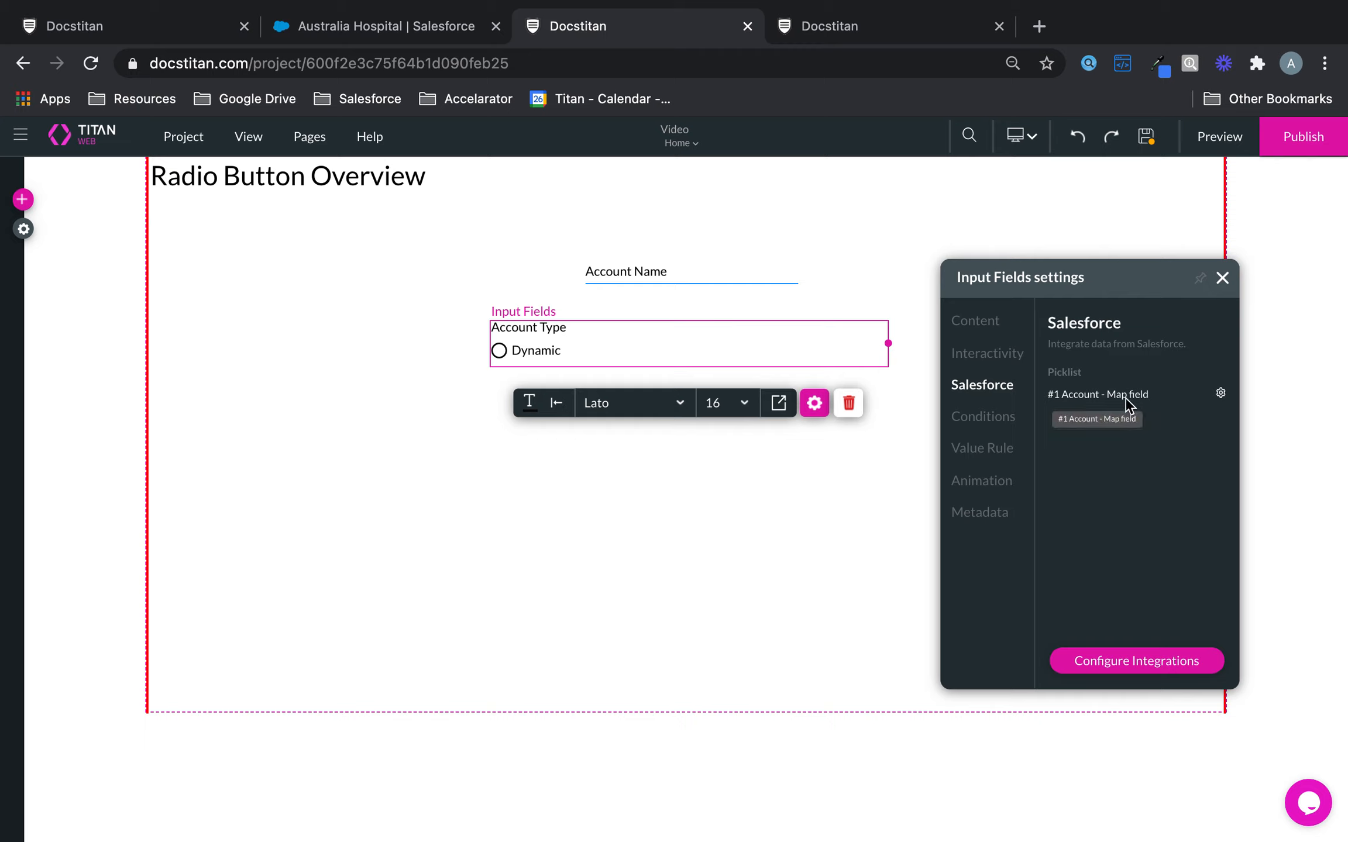
left_click(1005, 428)
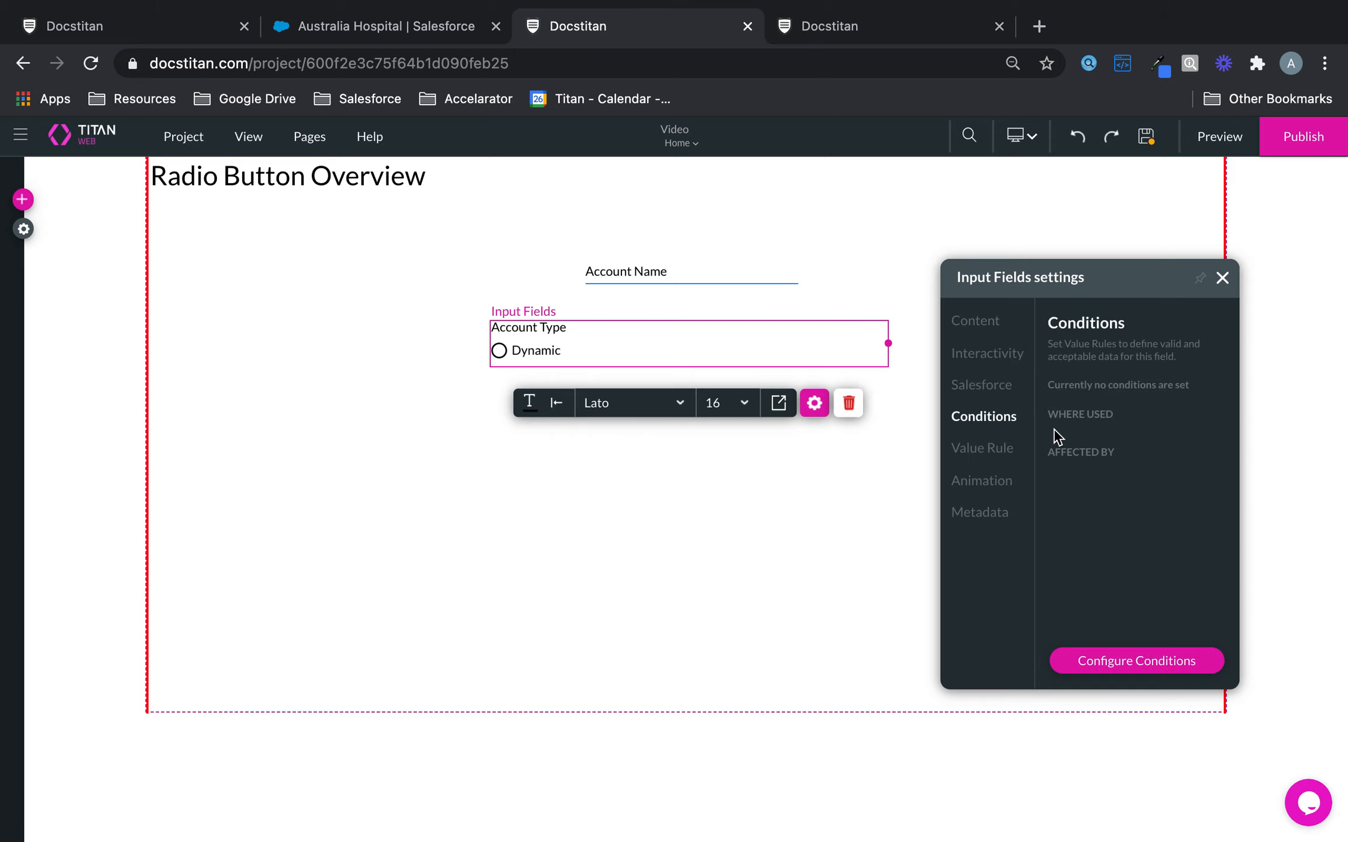
left_click(1005, 456)
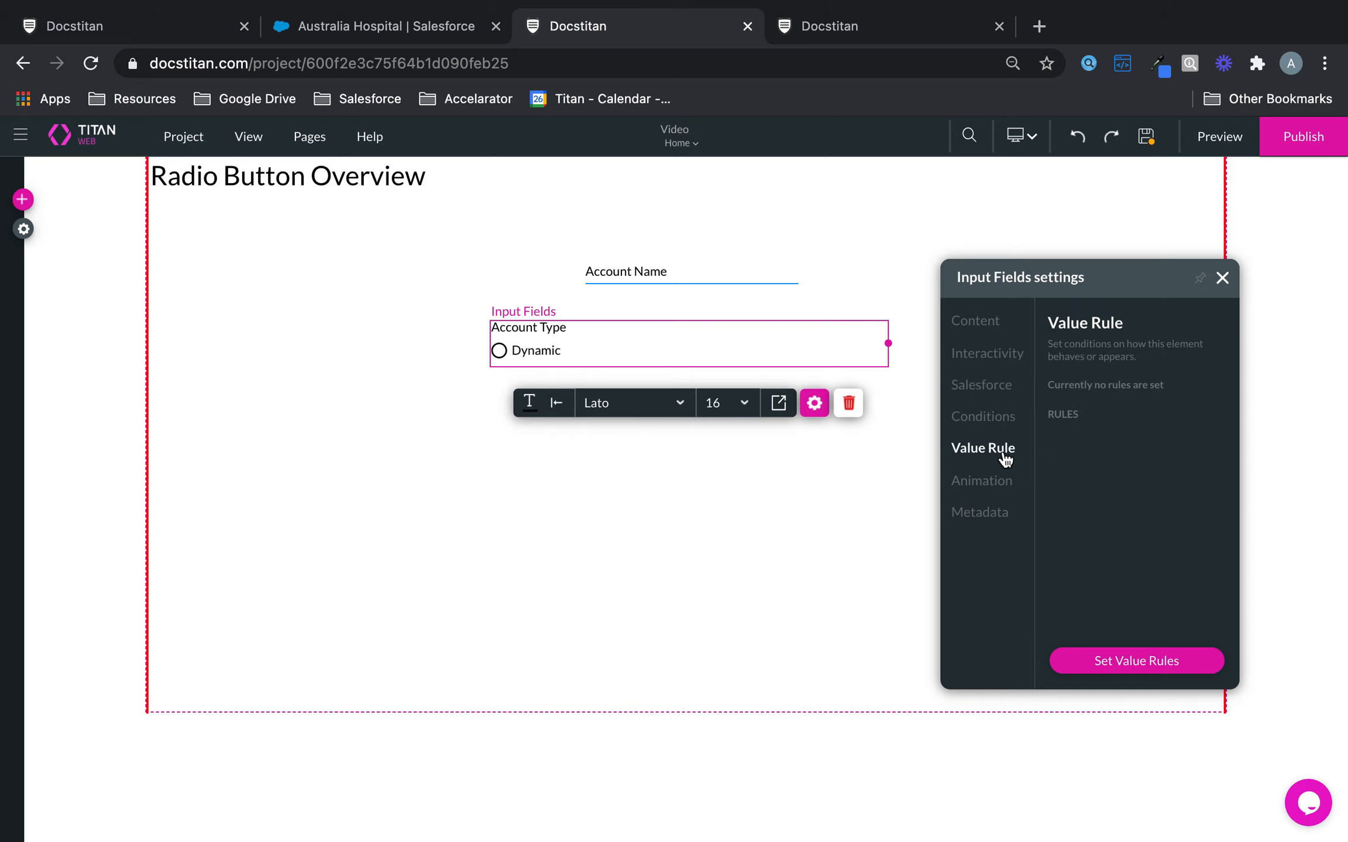
left_click(1005, 481)
left_click(993, 515)
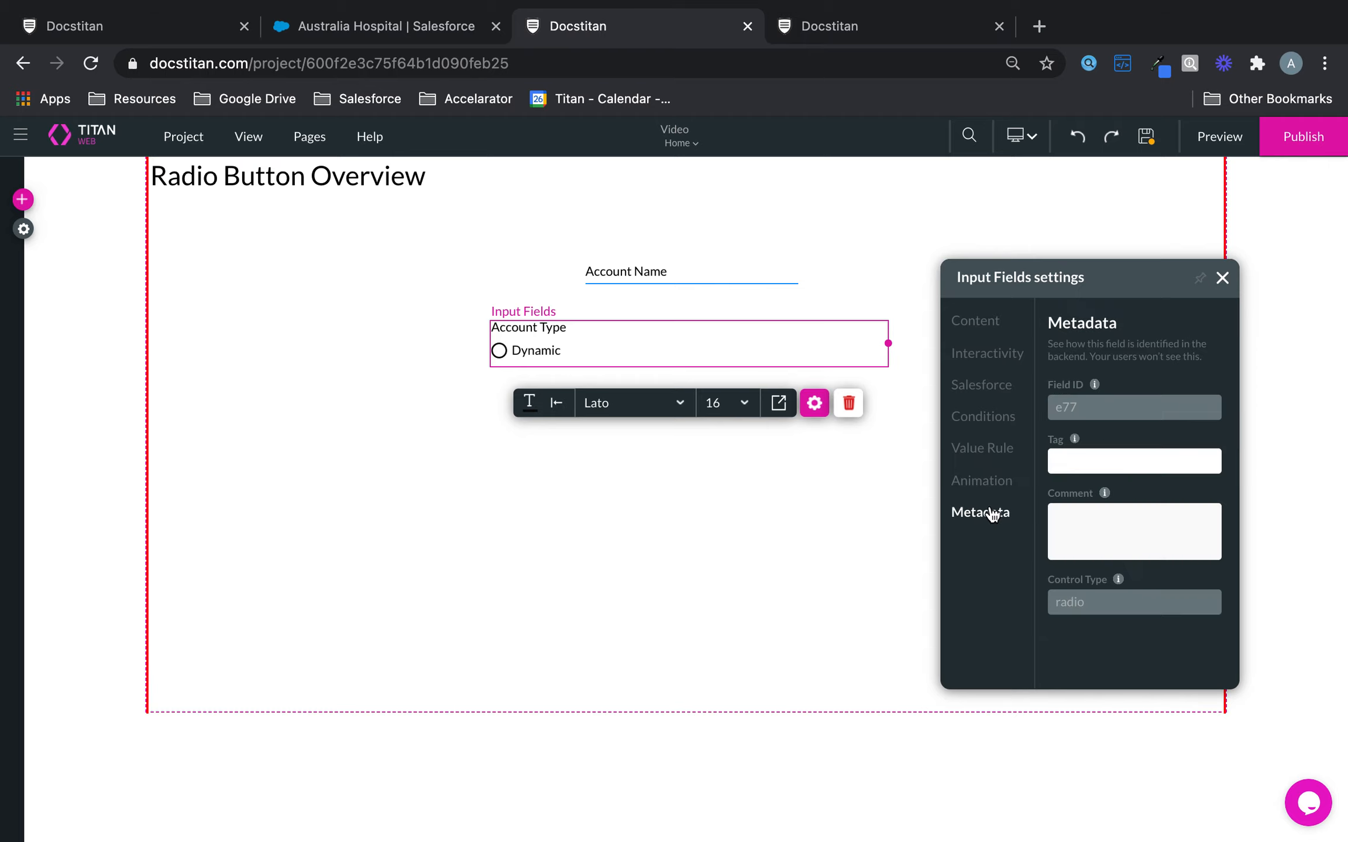
left_click(1082, 462)
type("Accout")
left_click(1222, 277)
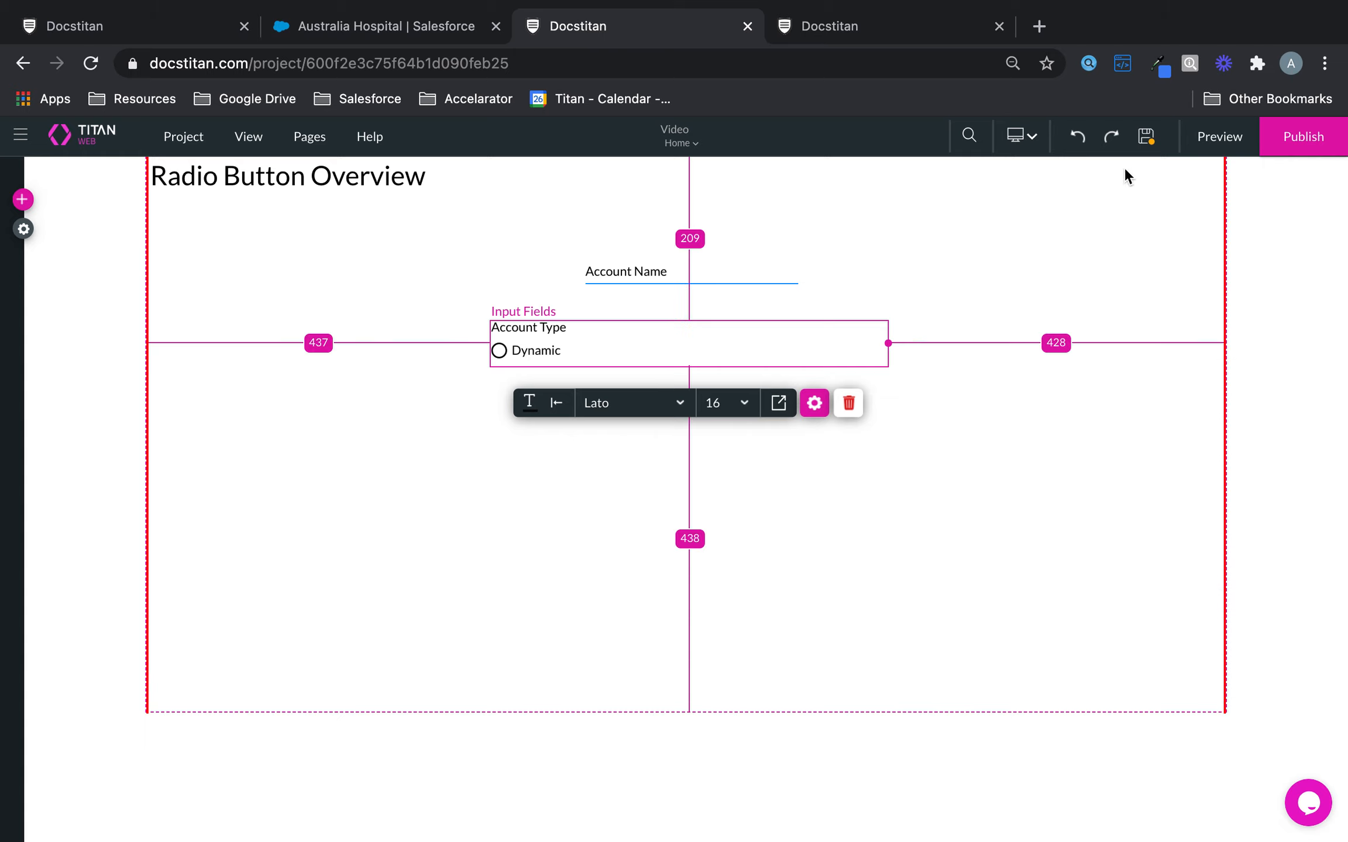
- Save the page and open a fresh preview, closing the old one
left_click(1147, 138)
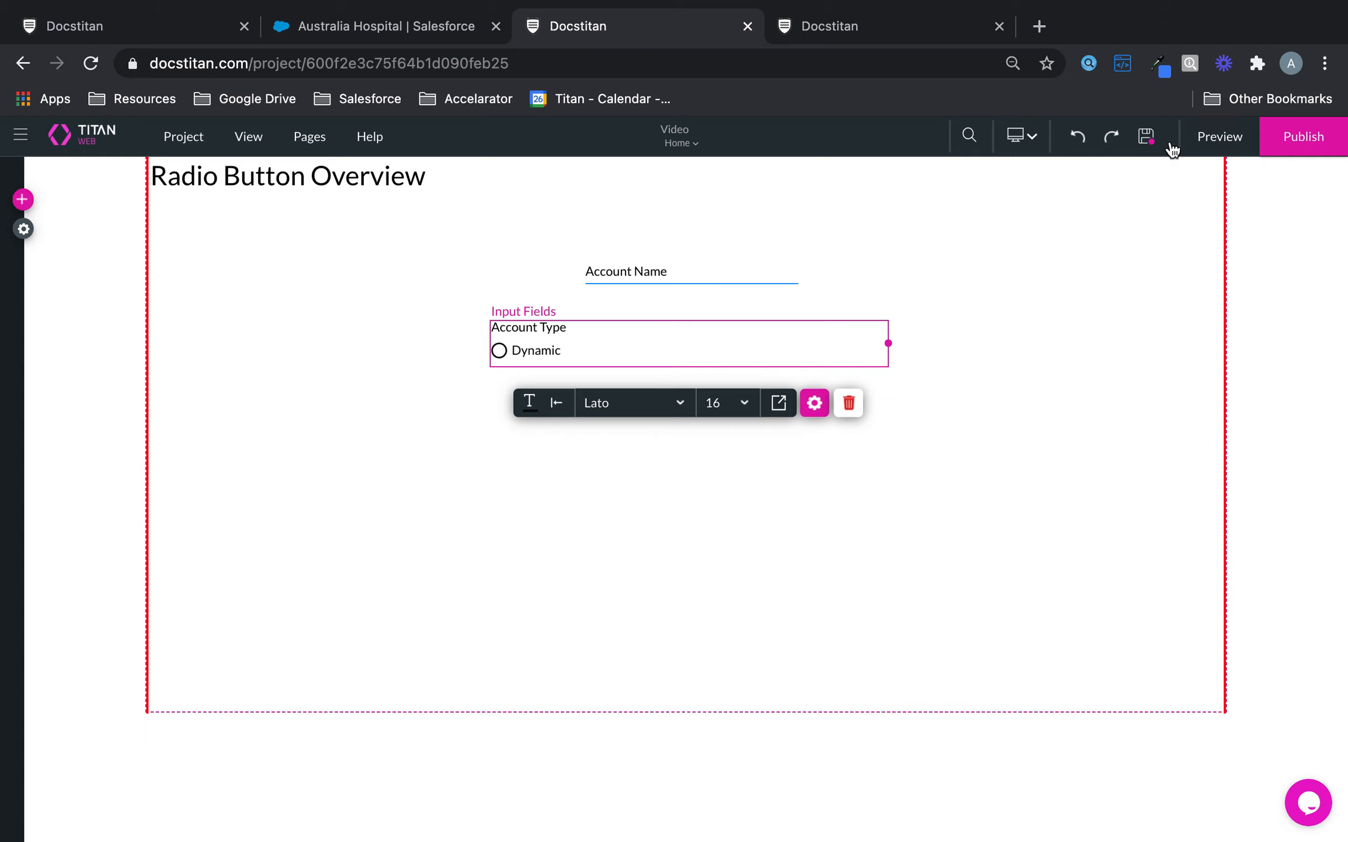
left_click(1219, 139)
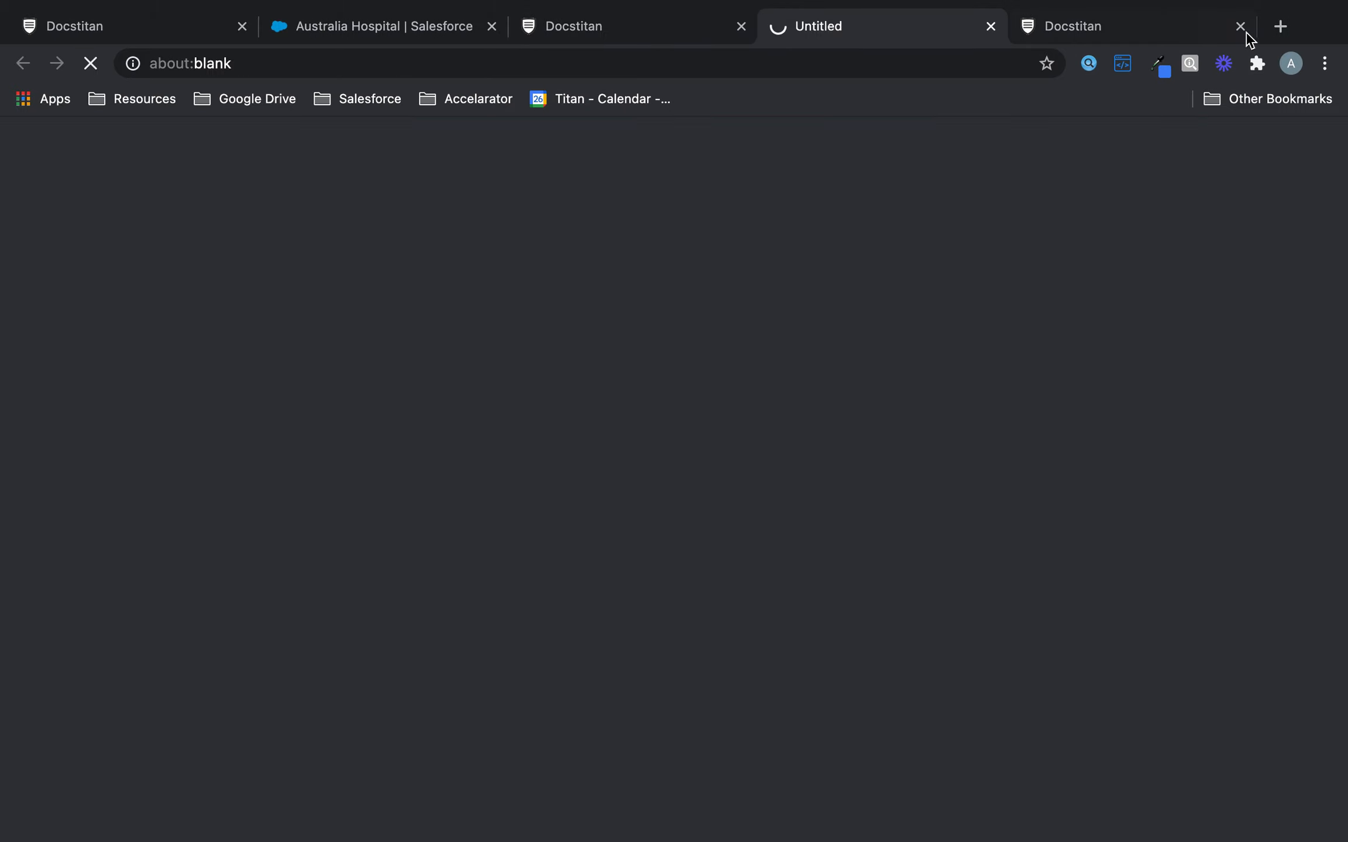
left_click(1240, 27)
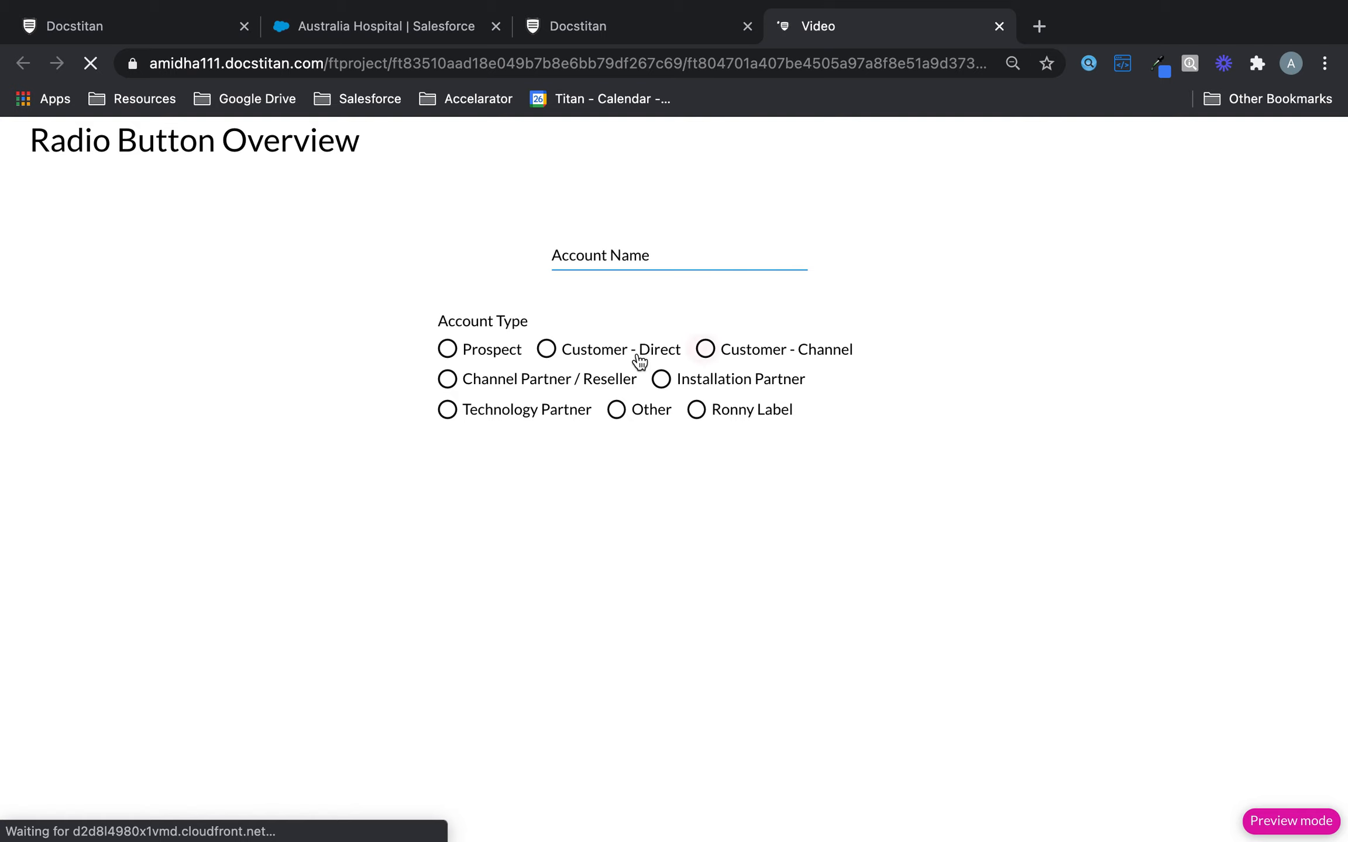
- Set the Account Type radio field's orientation to Vertical in the editor and preview the page again
left_click(638, 30)
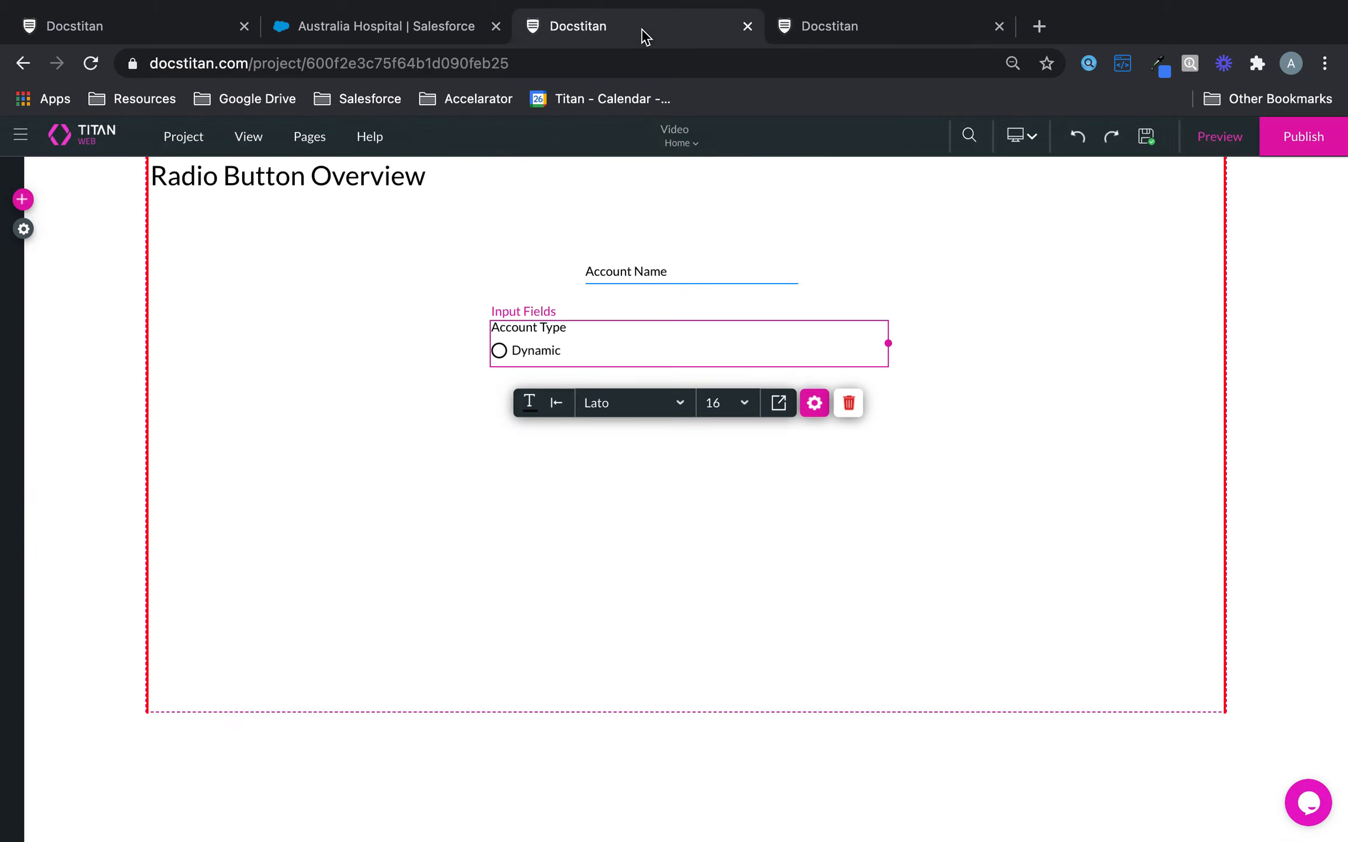
left_click(679, 332)
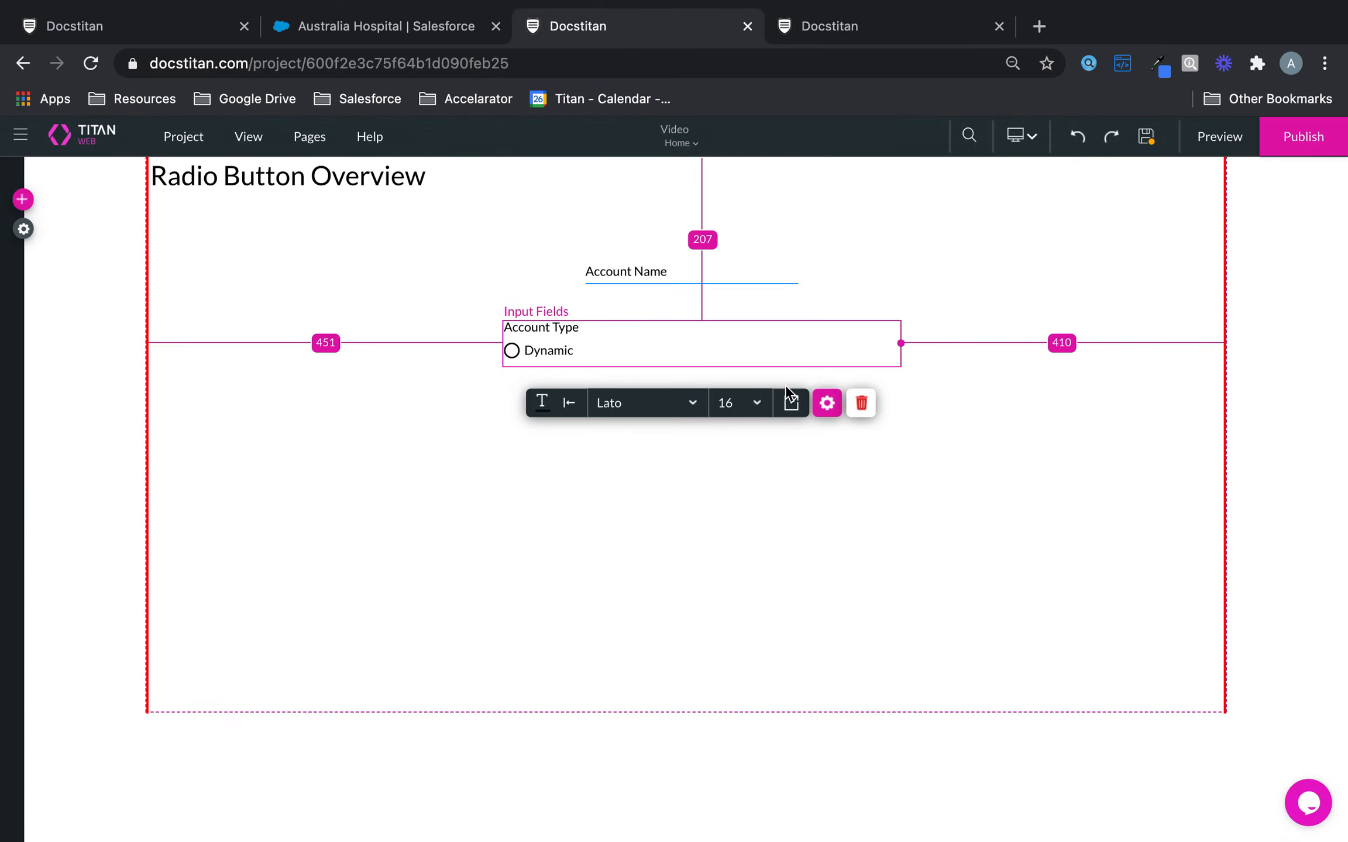
left_click(822, 403)
left_click(1103, 508)
left_click(1211, 142)
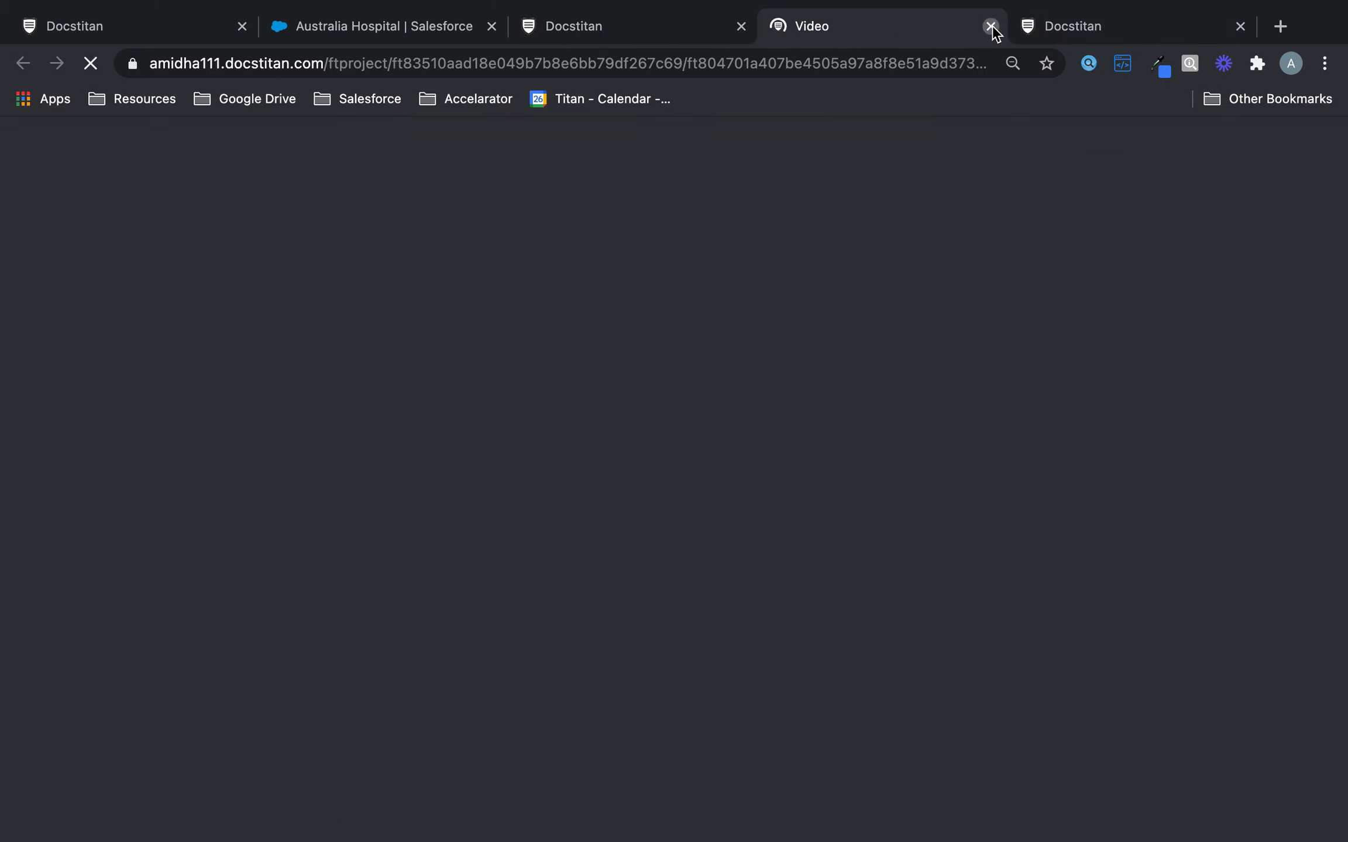
left_click(991, 27)
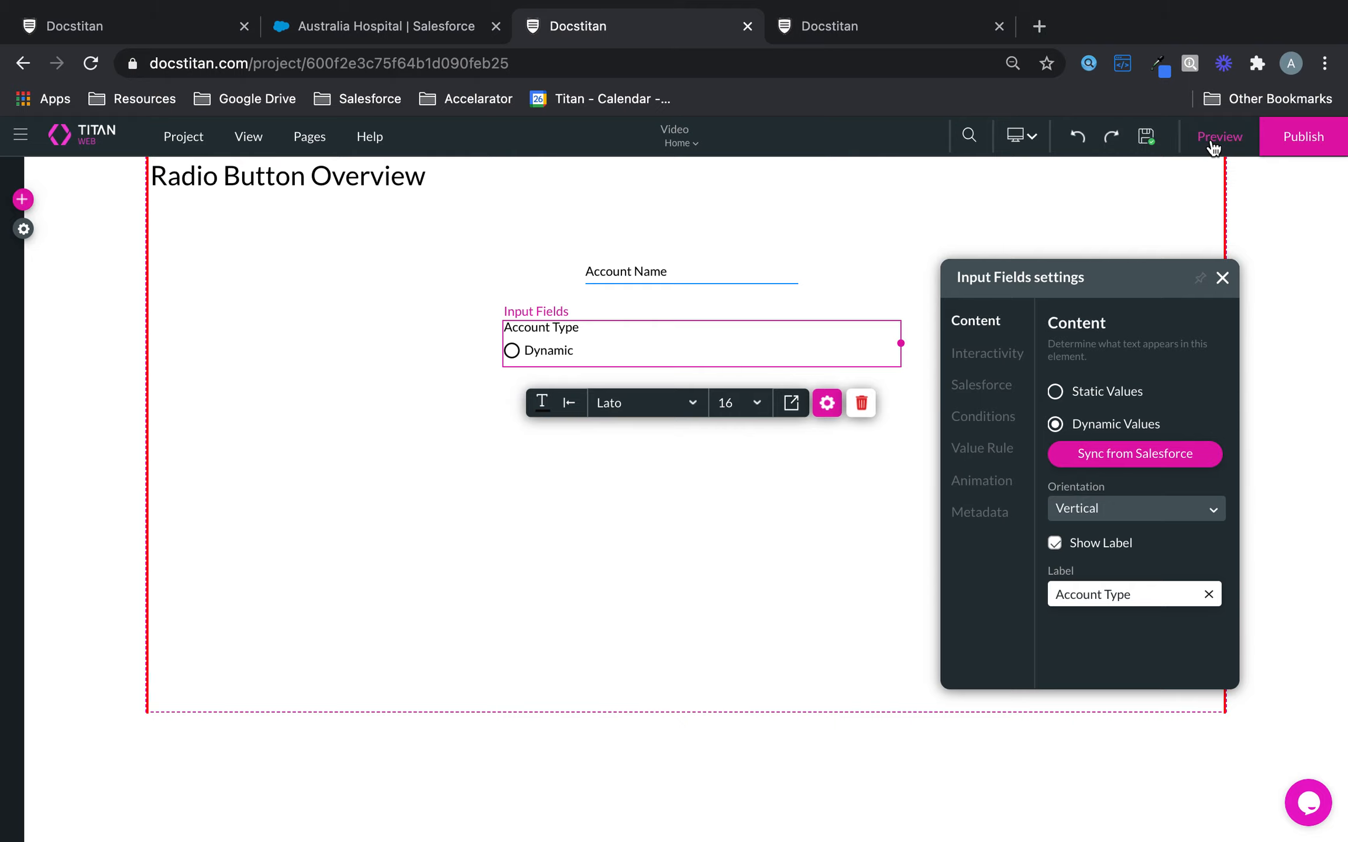
left_click(1212, 141)
left_click(1240, 26)
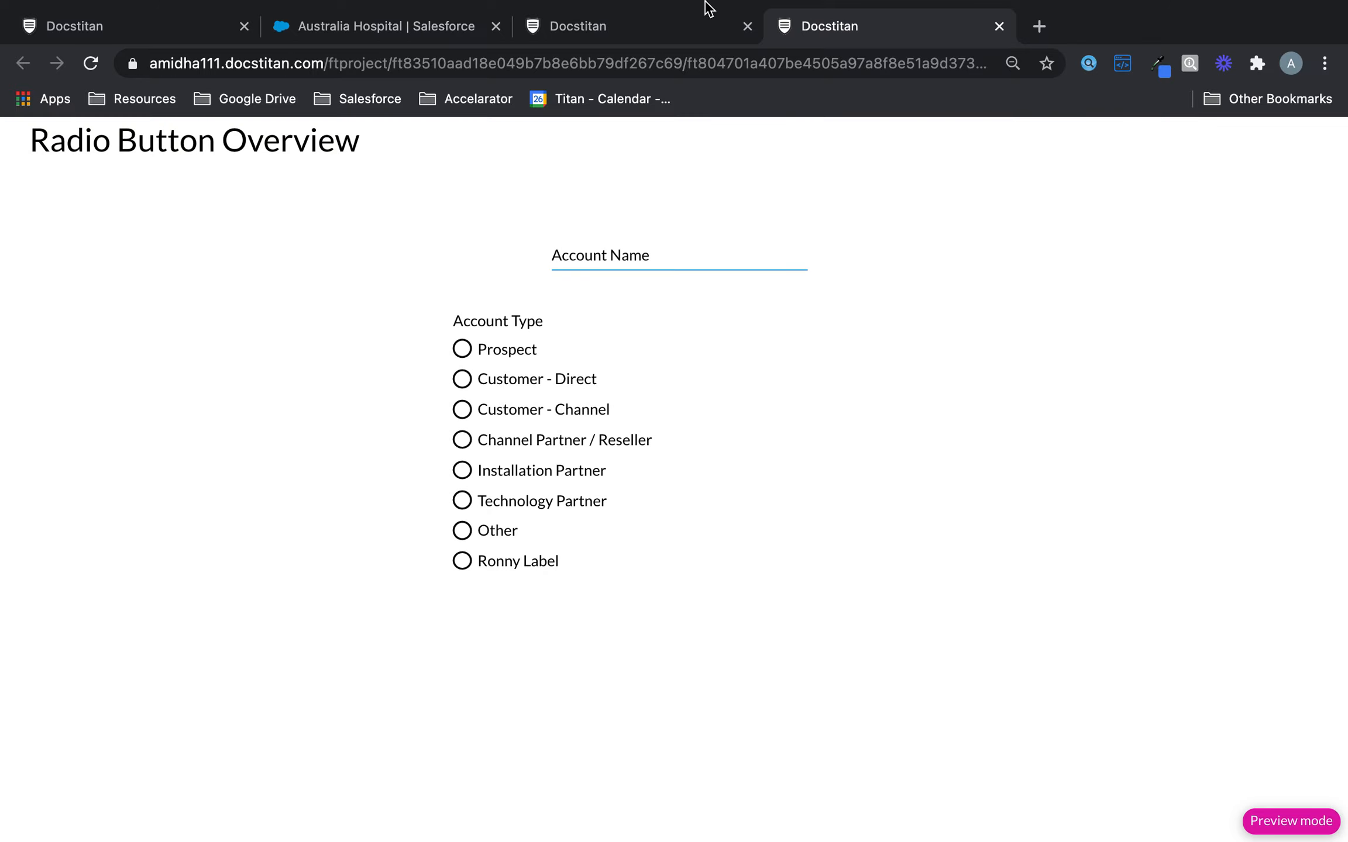
- Align the Account Type radio field's left edge with the Account Name field, save the page and preview it
left_click(705, 27)
left_click(600, 330)
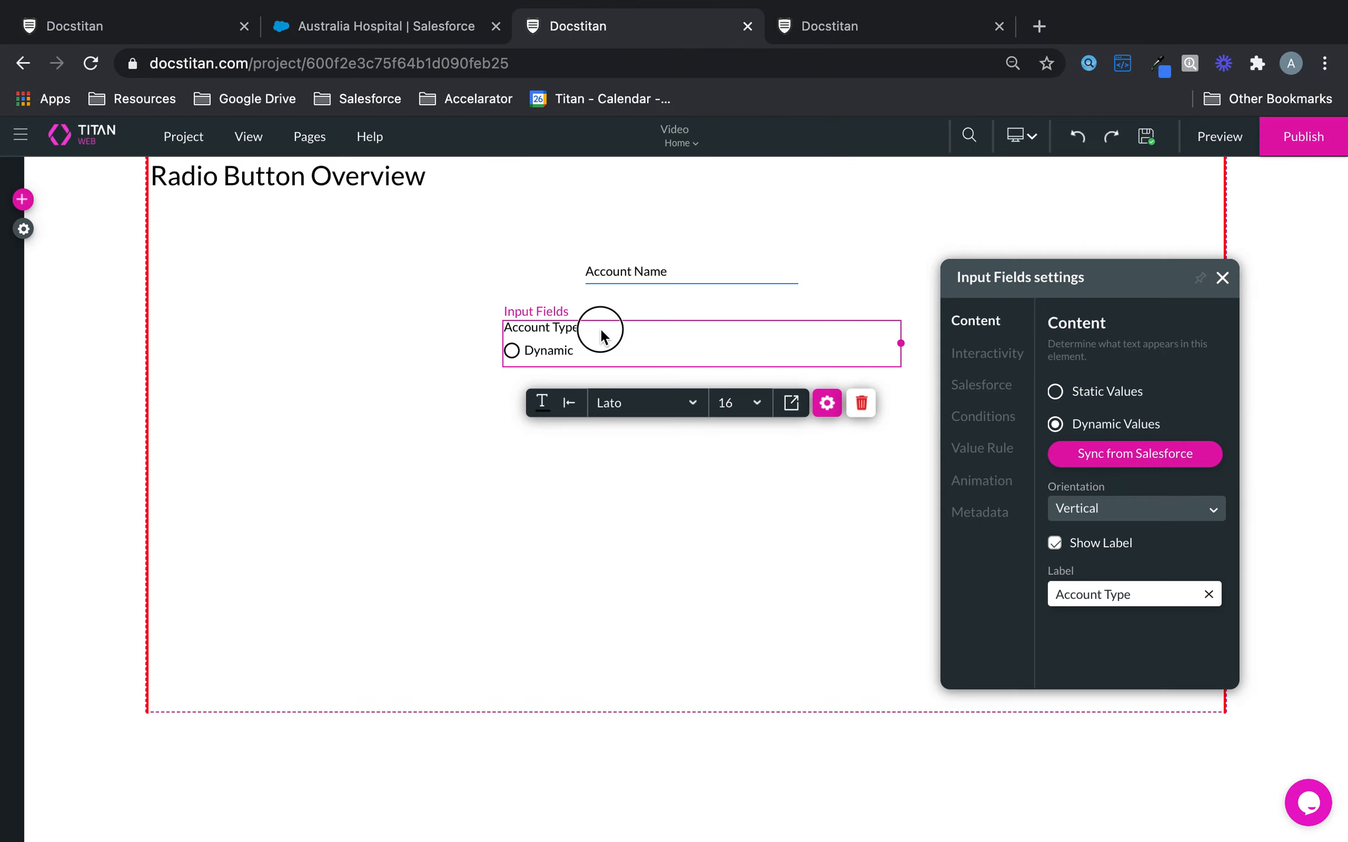
left_click_drag(602, 333, 680, 334)
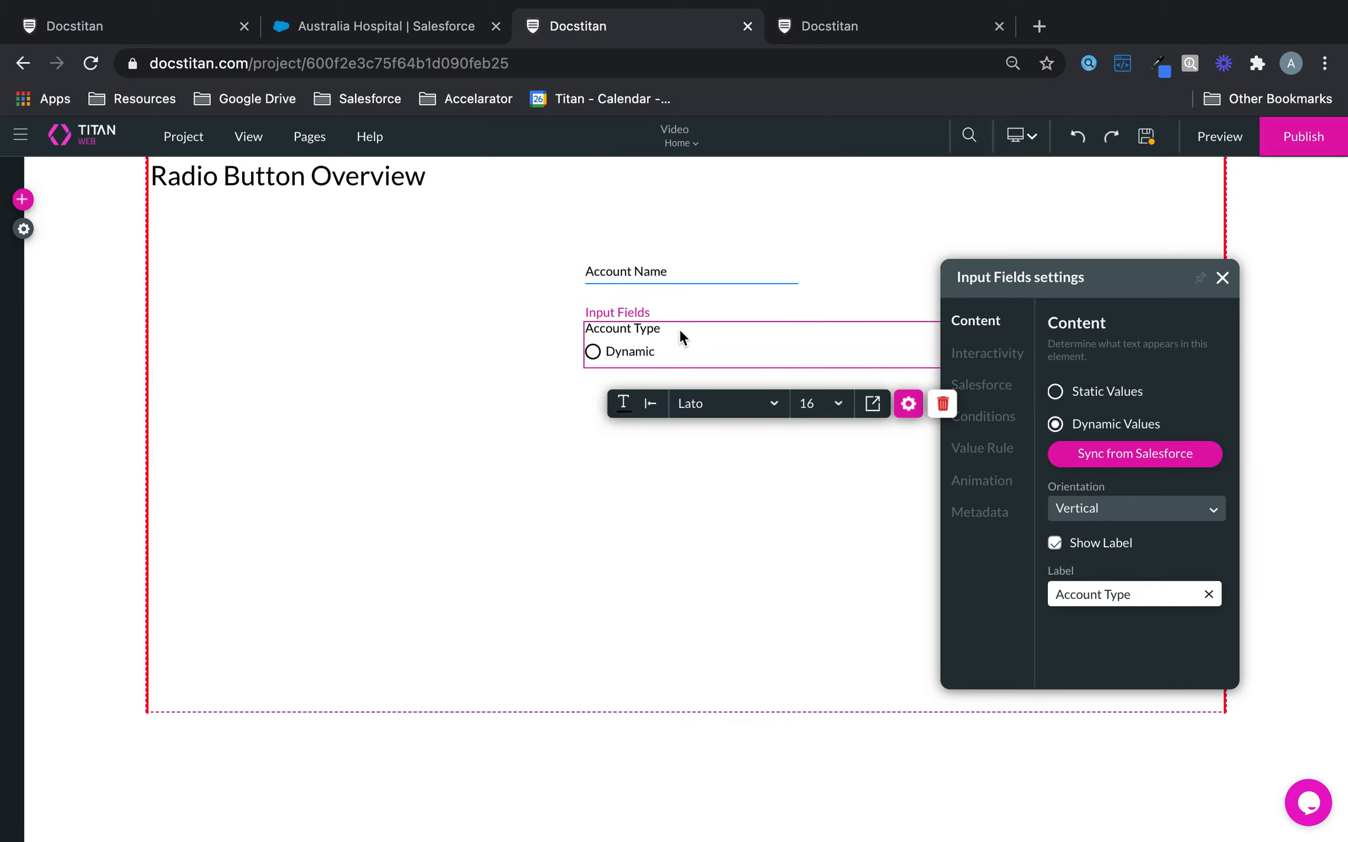
left_click(1144, 140)
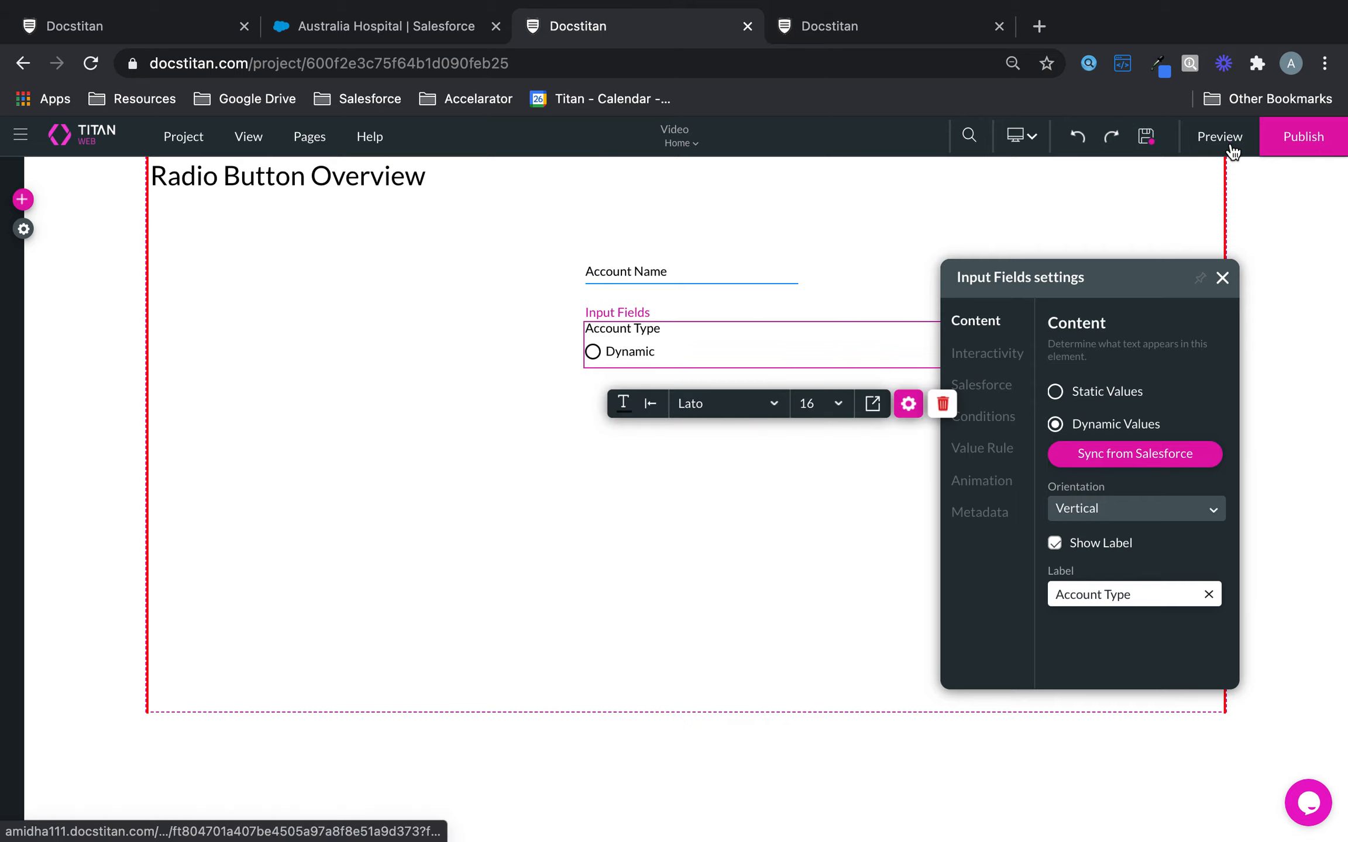
left_click(1231, 149)
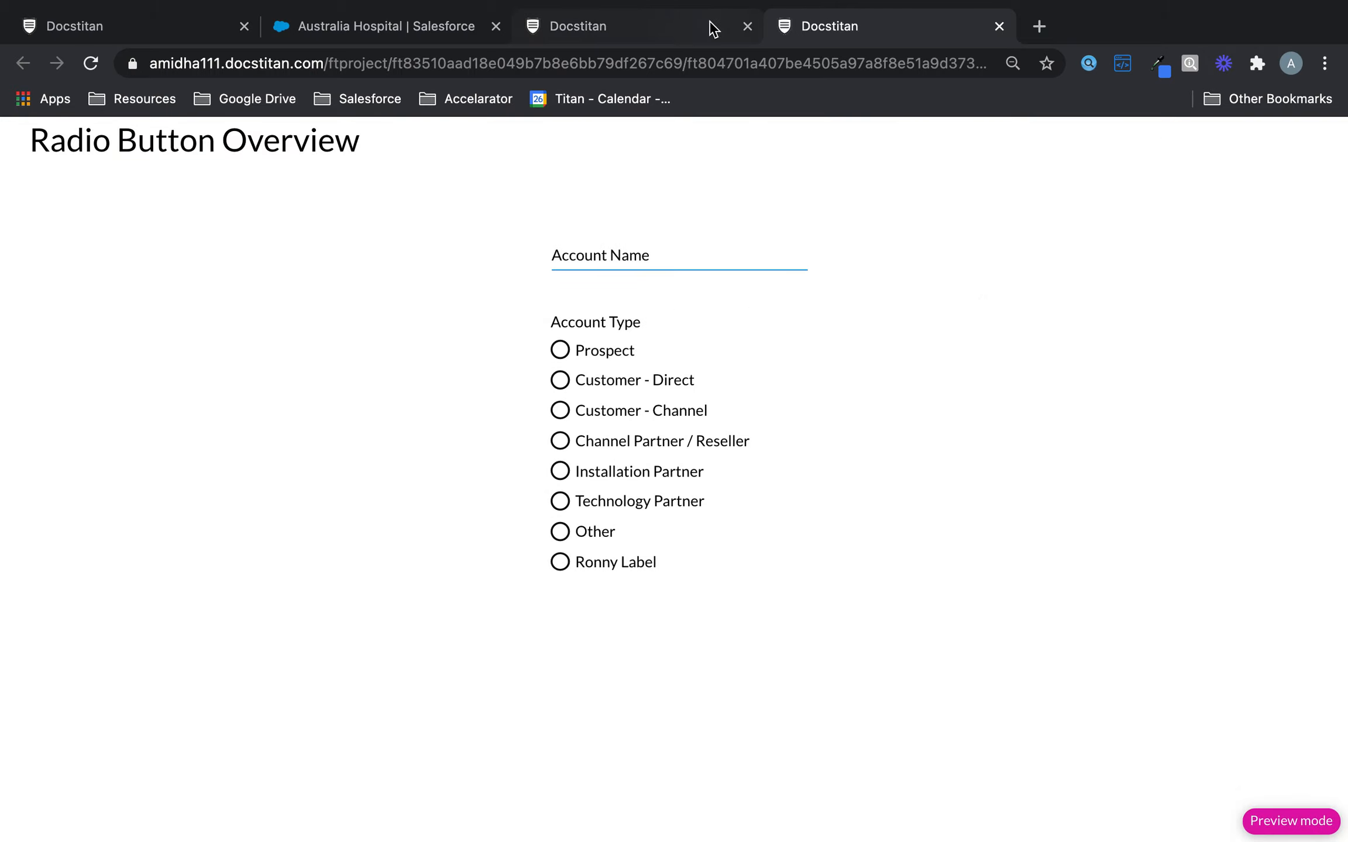
- Delete the existing Contact push integration from the page's Salesforce integrations
left_click(709, 24)
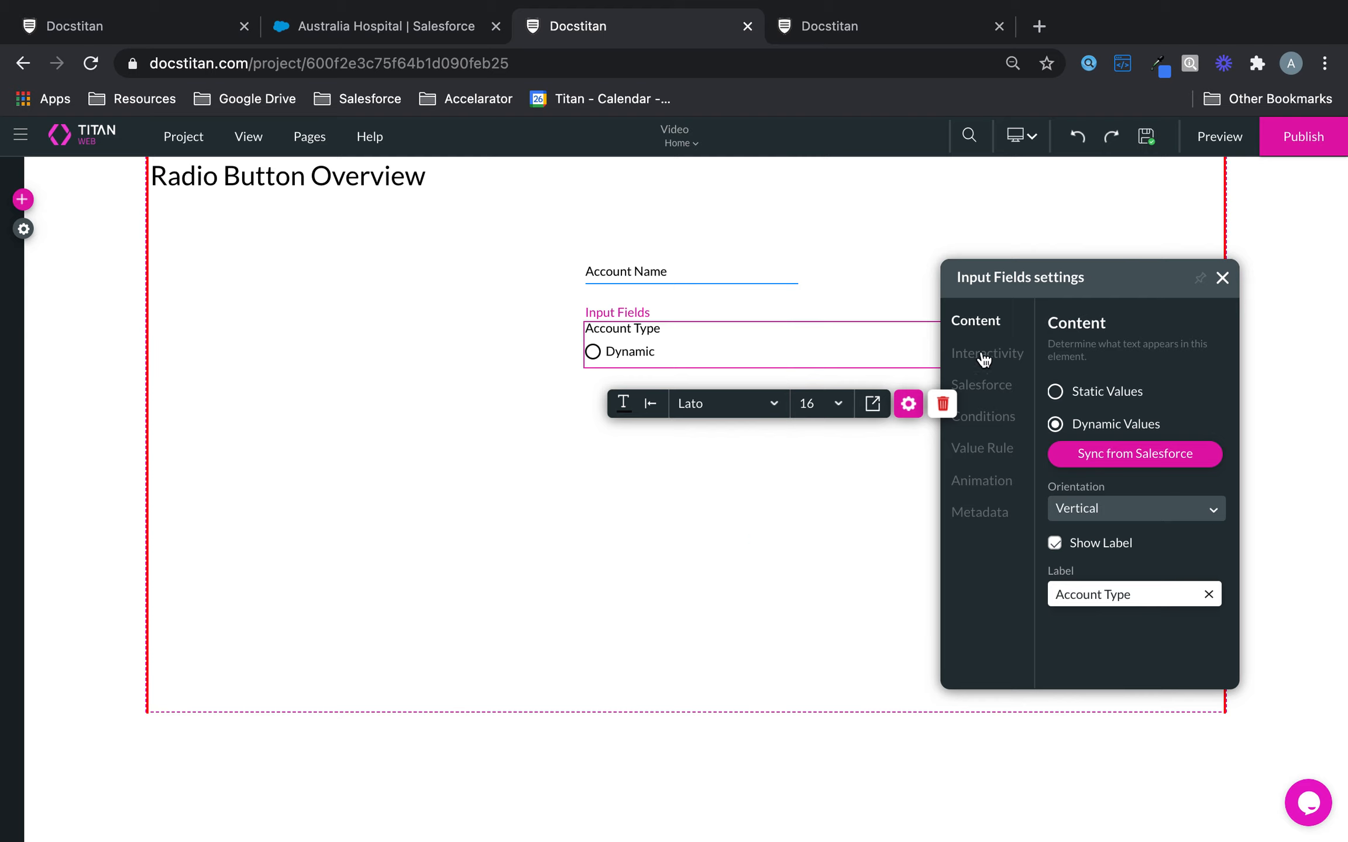
left_click(987, 388)
left_click(1164, 662)
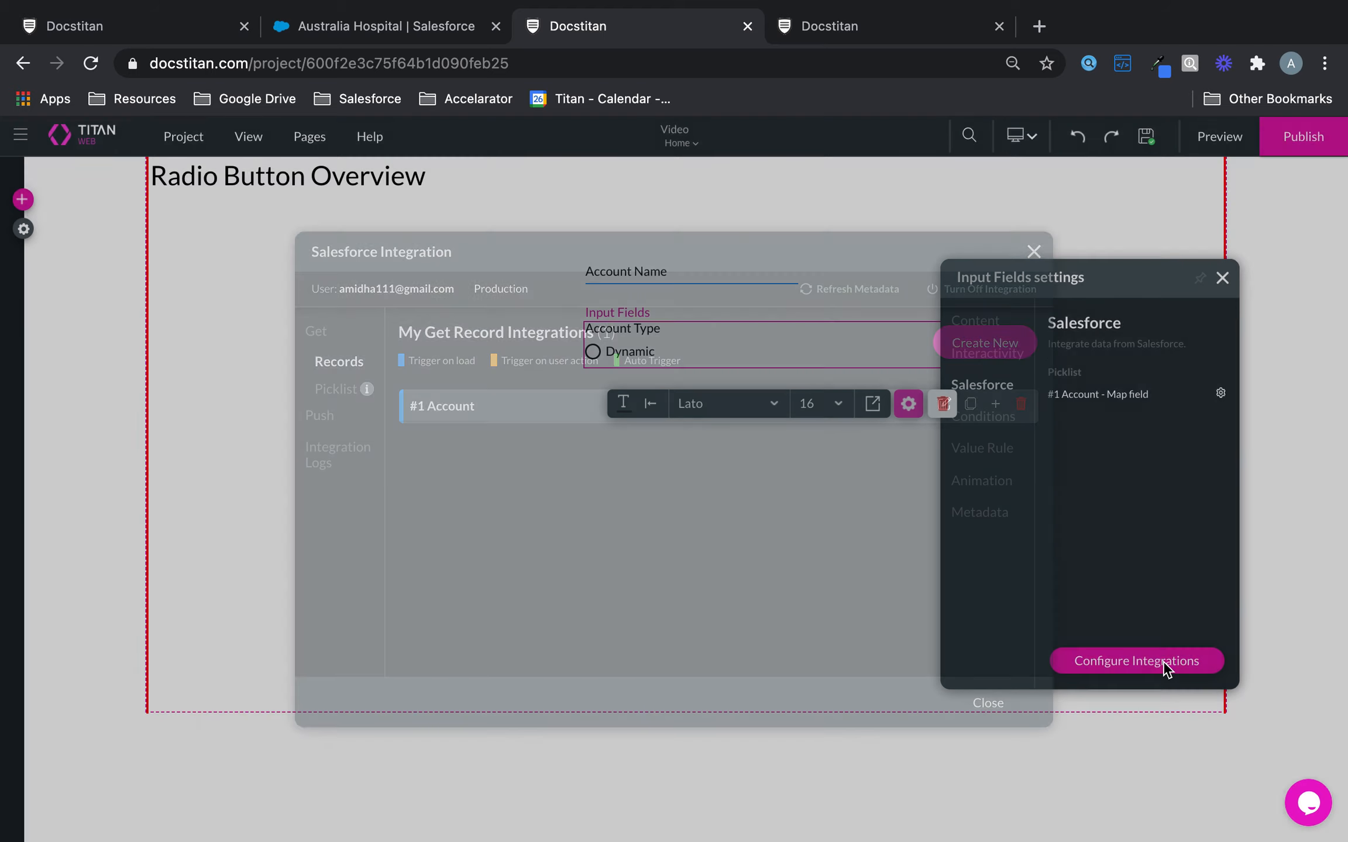
left_click(323, 417)
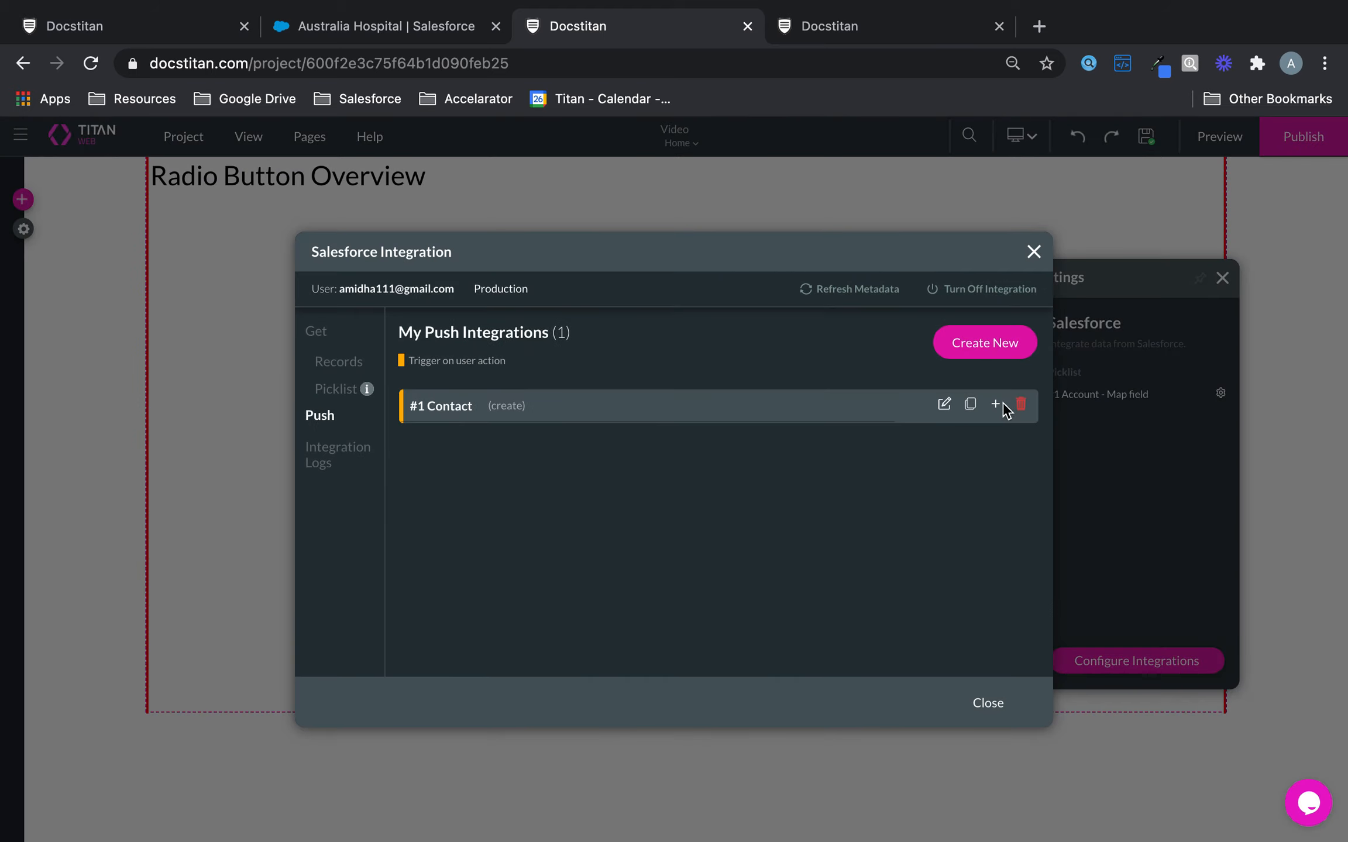
left_click(1021, 404)
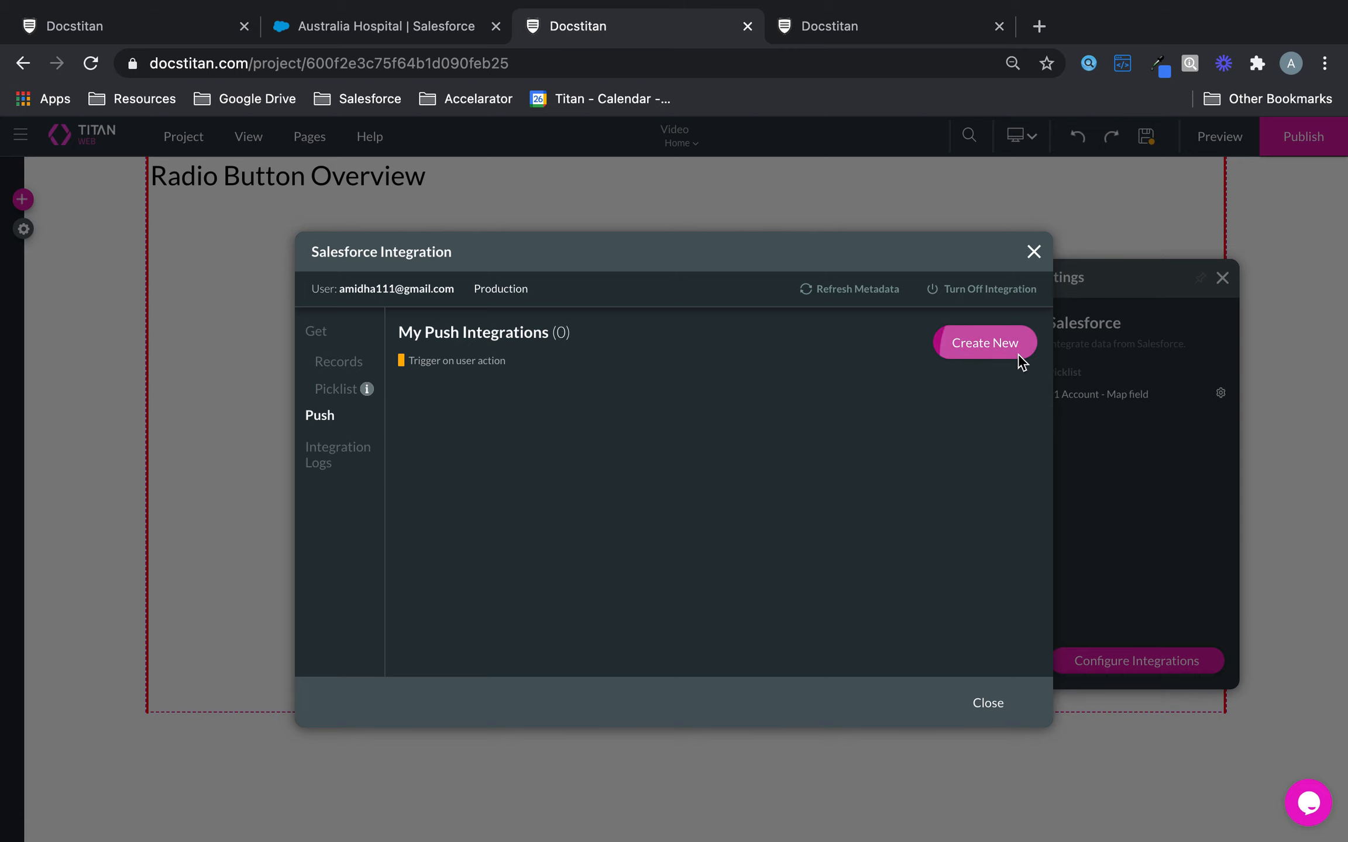
- Create a new push integration for the Salesforce Account object
left_click(1018, 354)
left_click(588, 336)
type("acc")
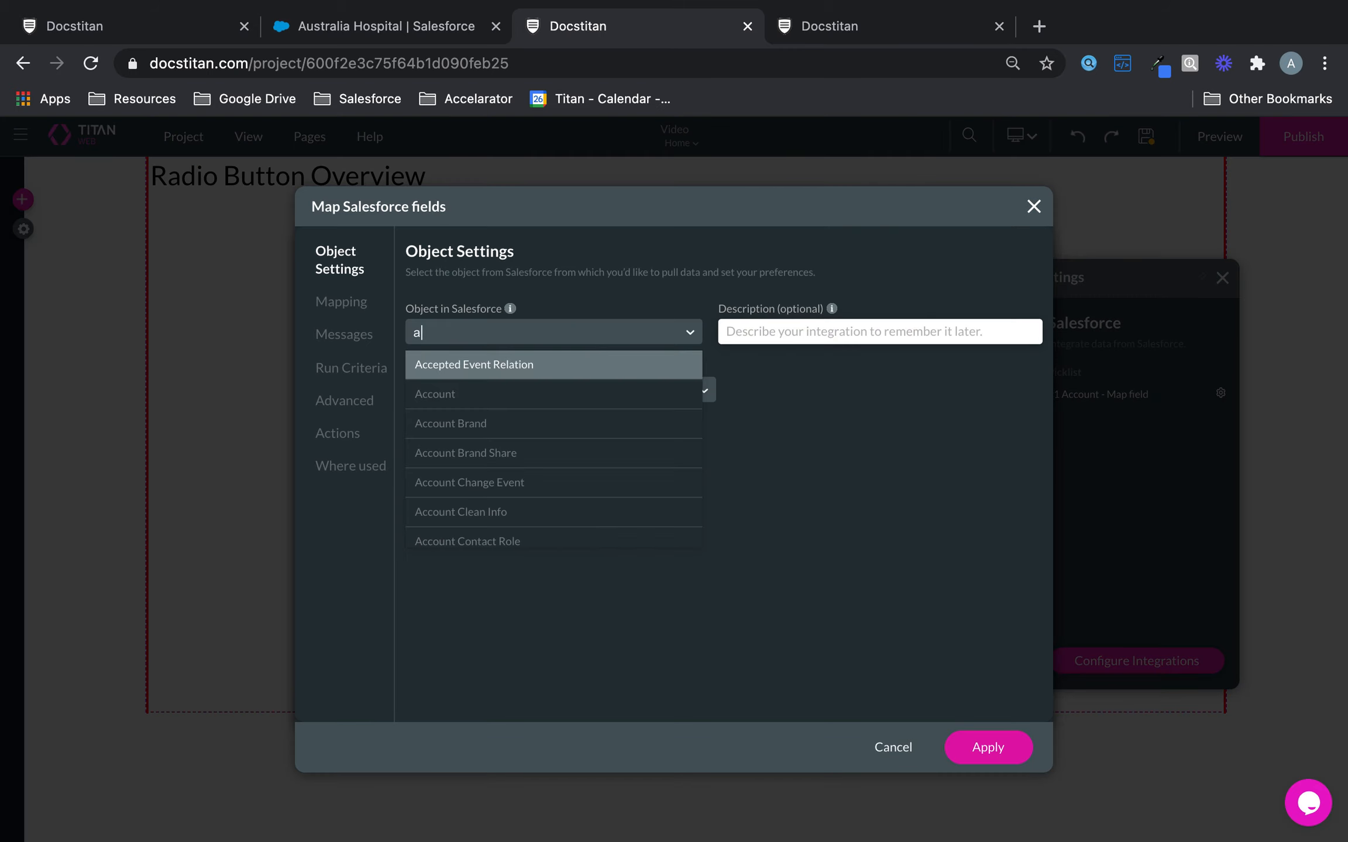
left_click(458, 410)
- Map Account Name to the Account Name text field and Account Type to [FormField / Radio / Value] Account Type, and apply the integration
left_click(351, 304)
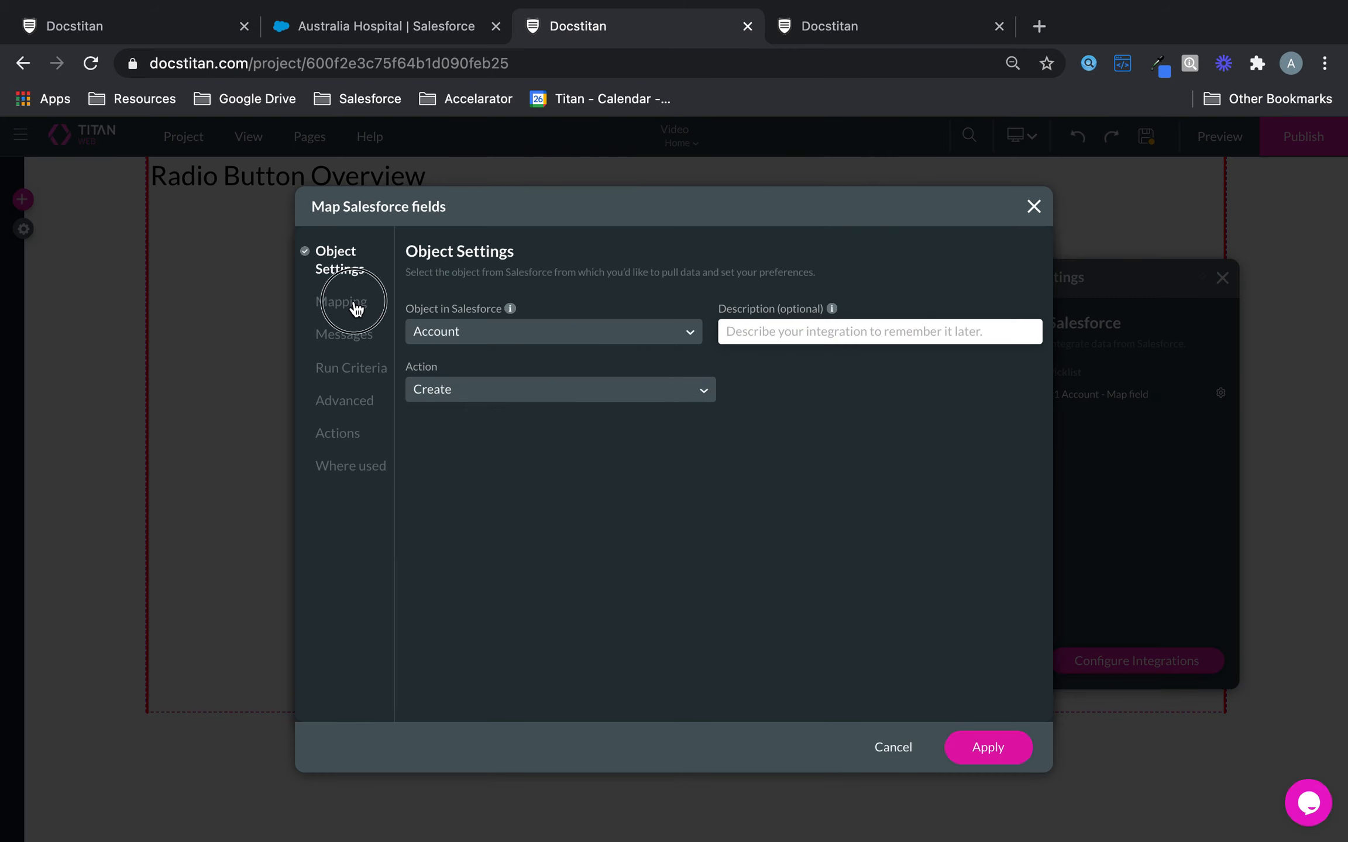
left_click(698, 411)
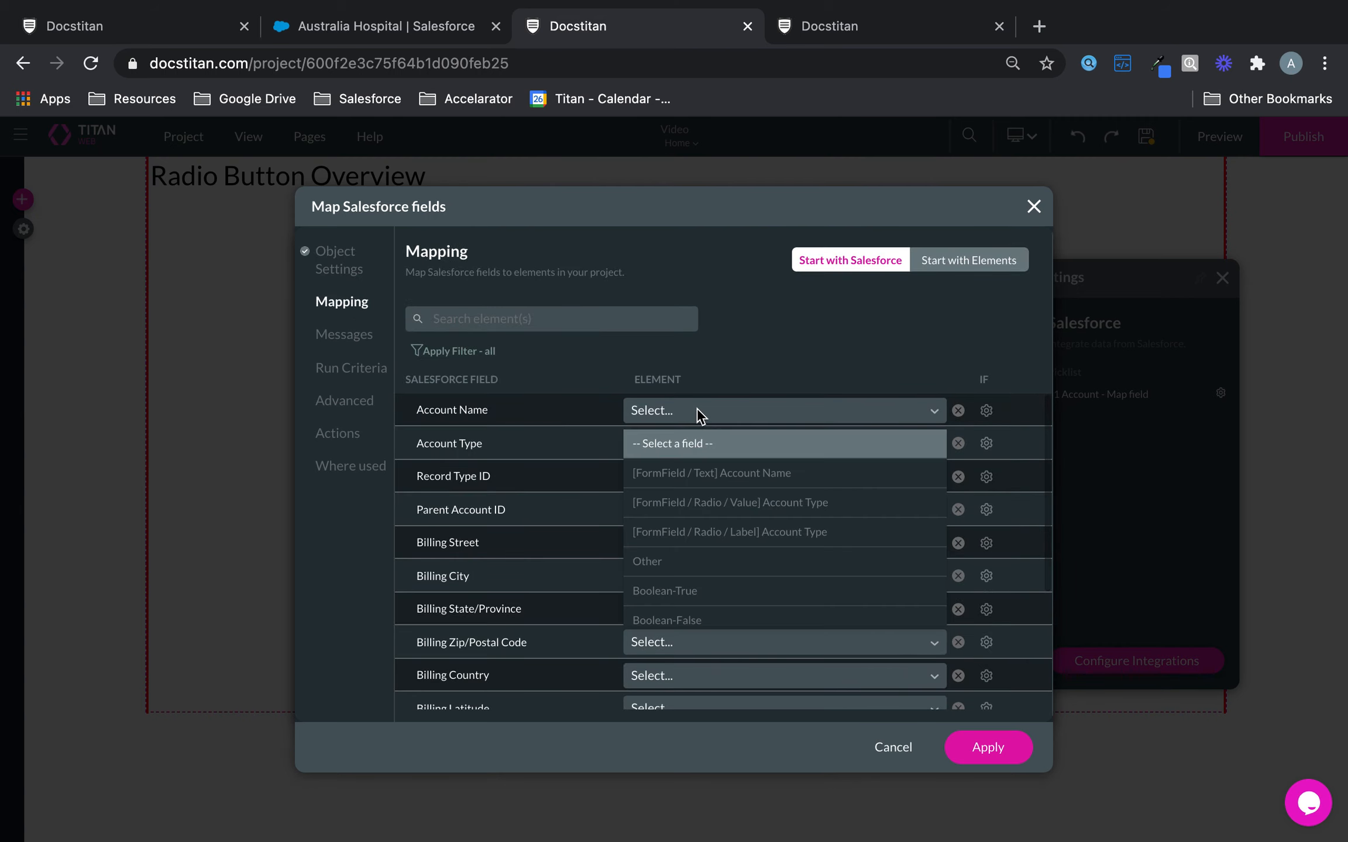
left_click(782, 473)
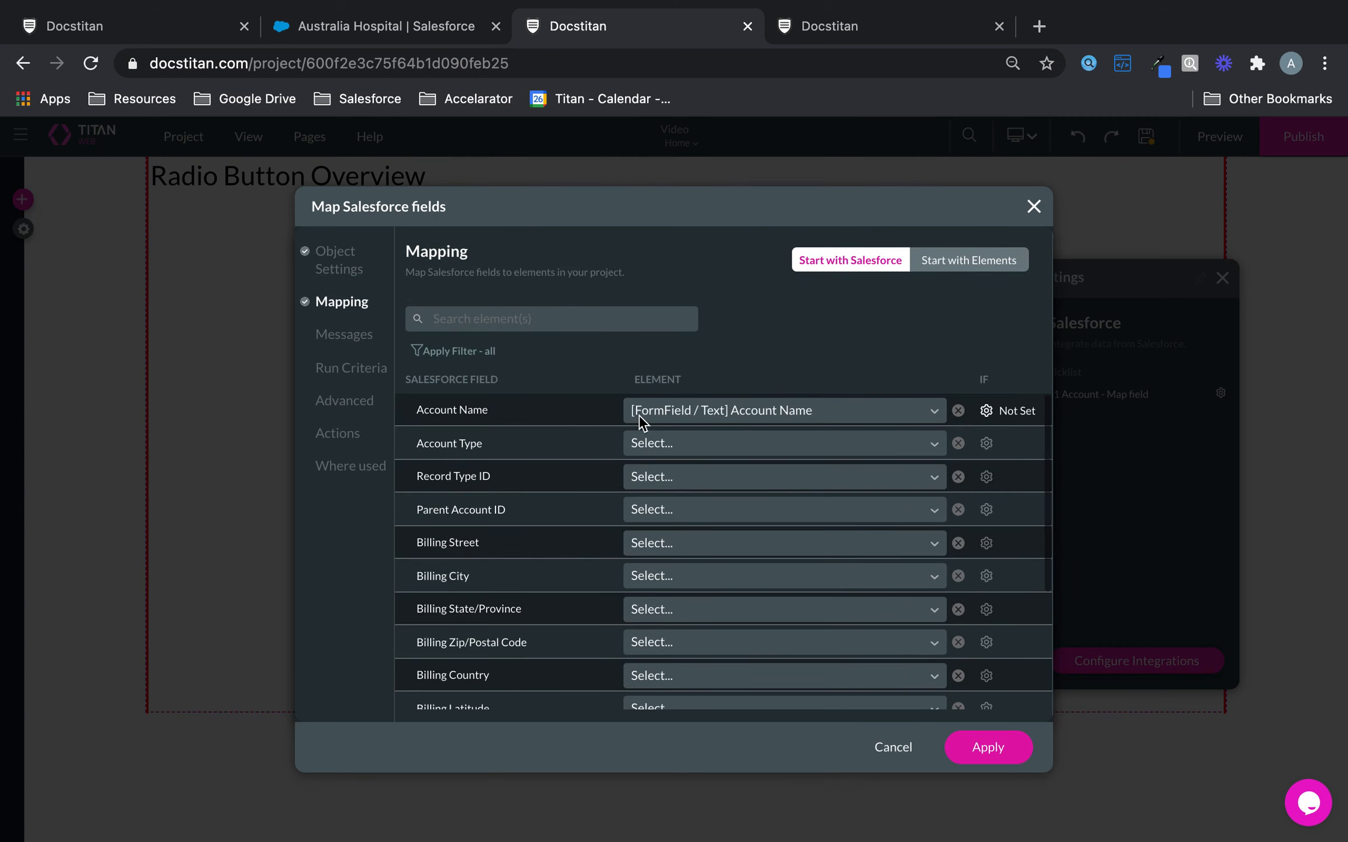
left_click(696, 444)
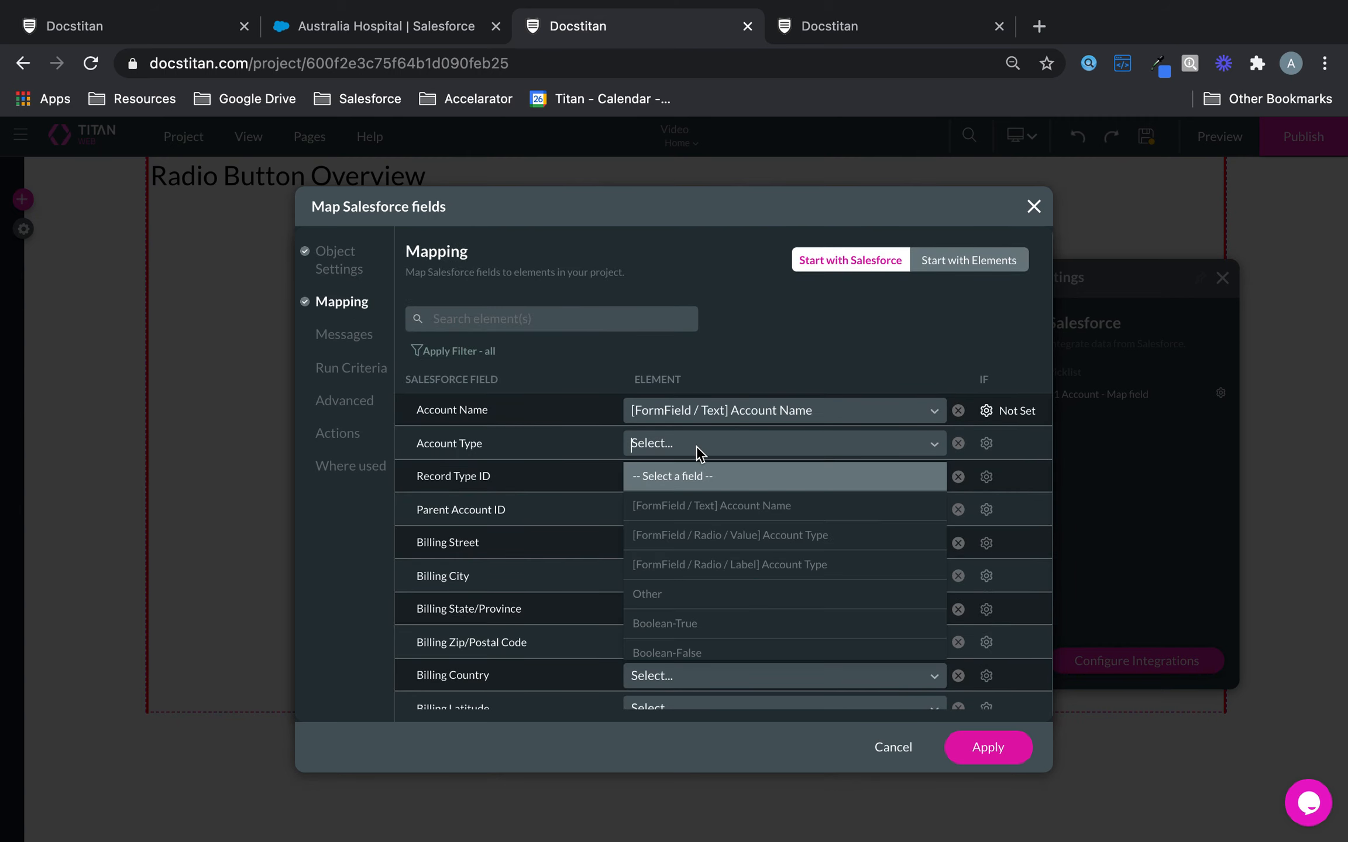
left_click(778, 536)
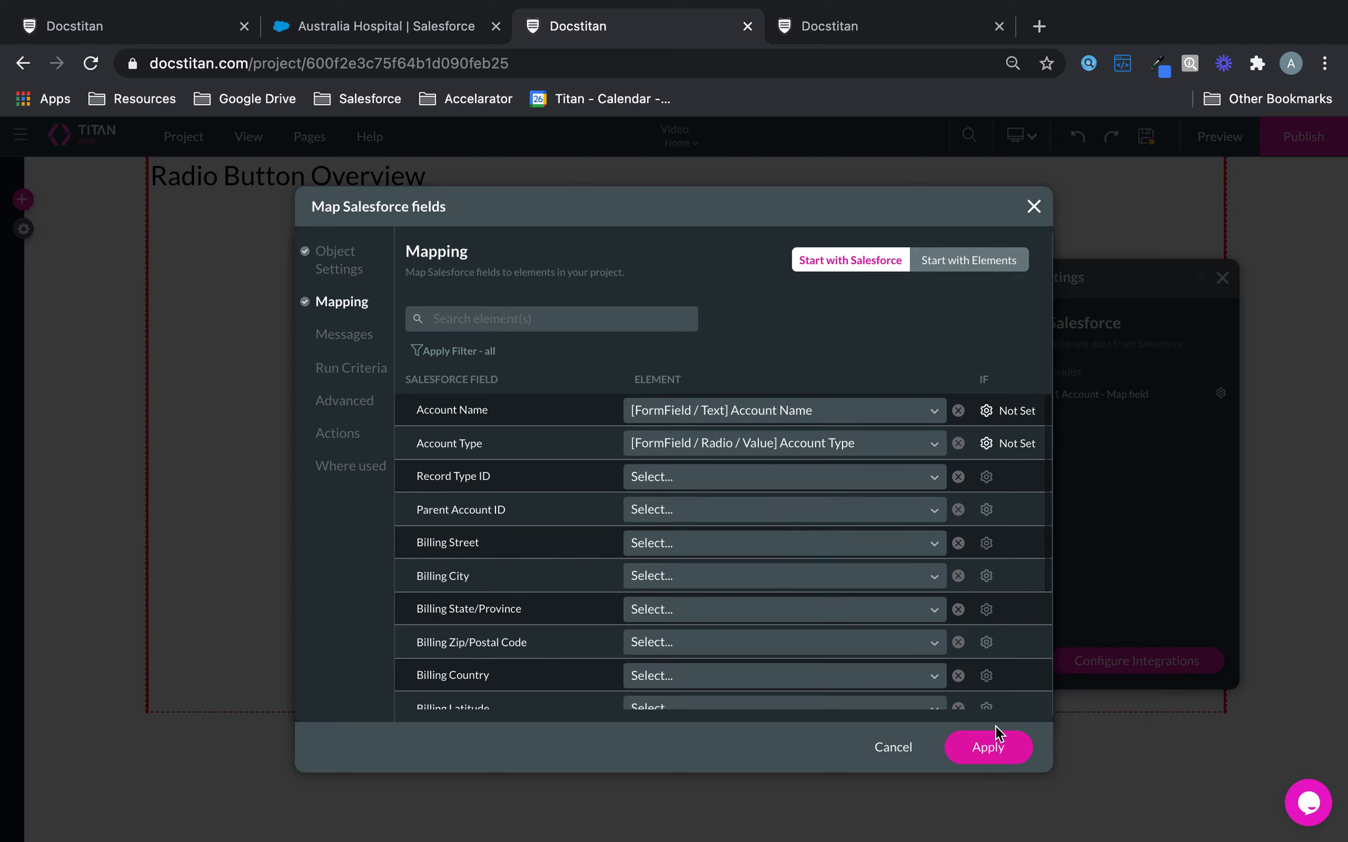
left_click(987, 746)
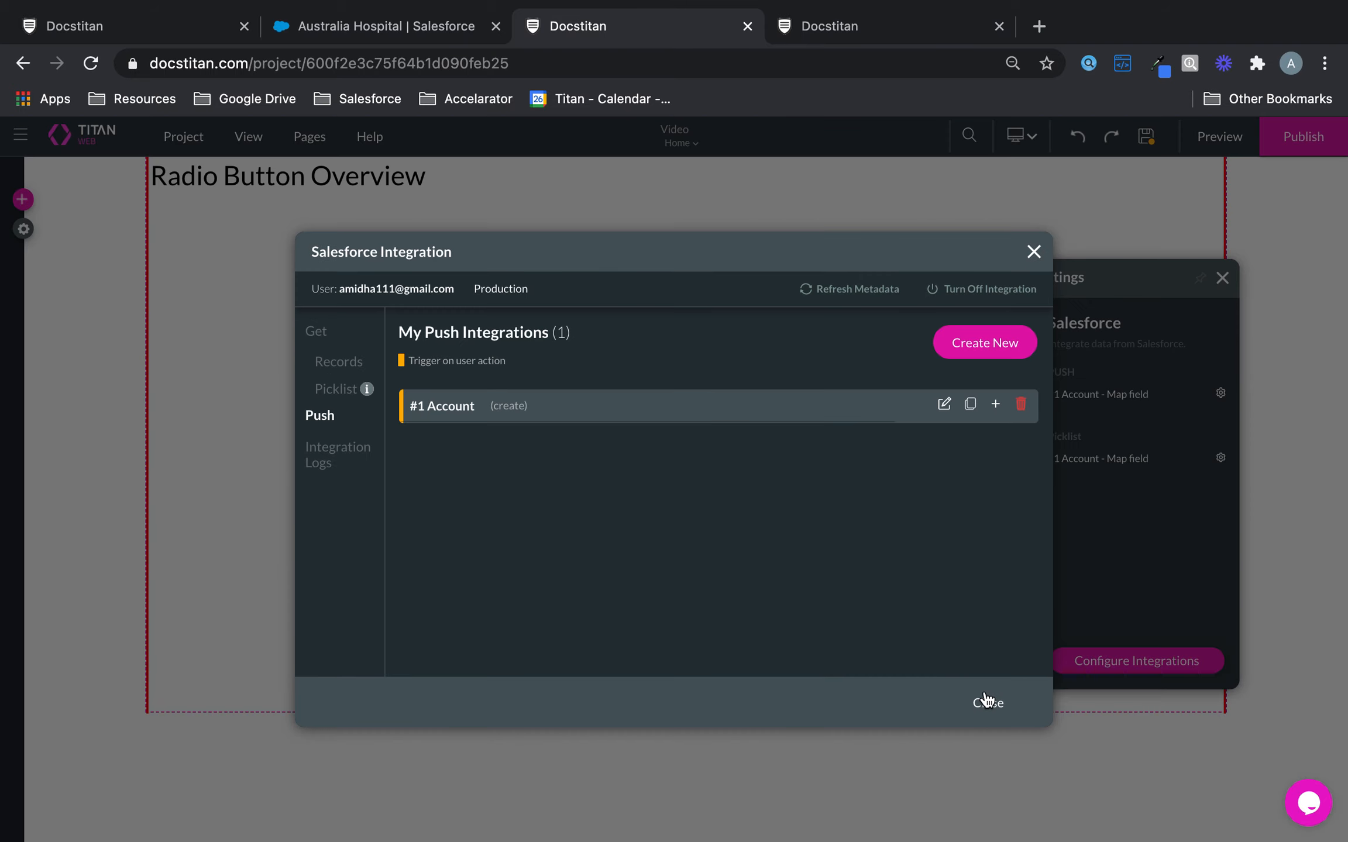
left_click(987, 702)
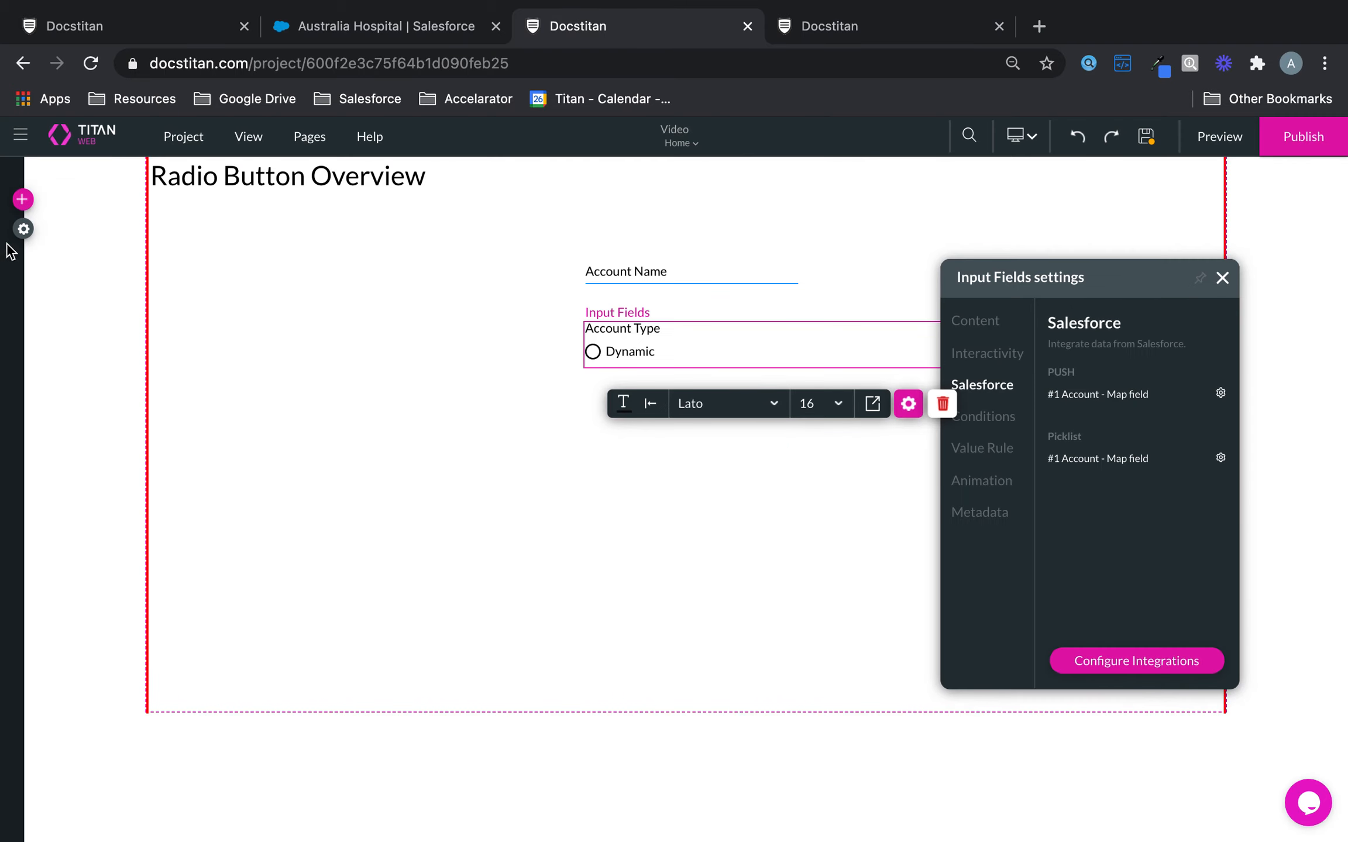
- Add a primary call-to-action button below the Account Type field and set its text to Create Account
left_click(21, 204)
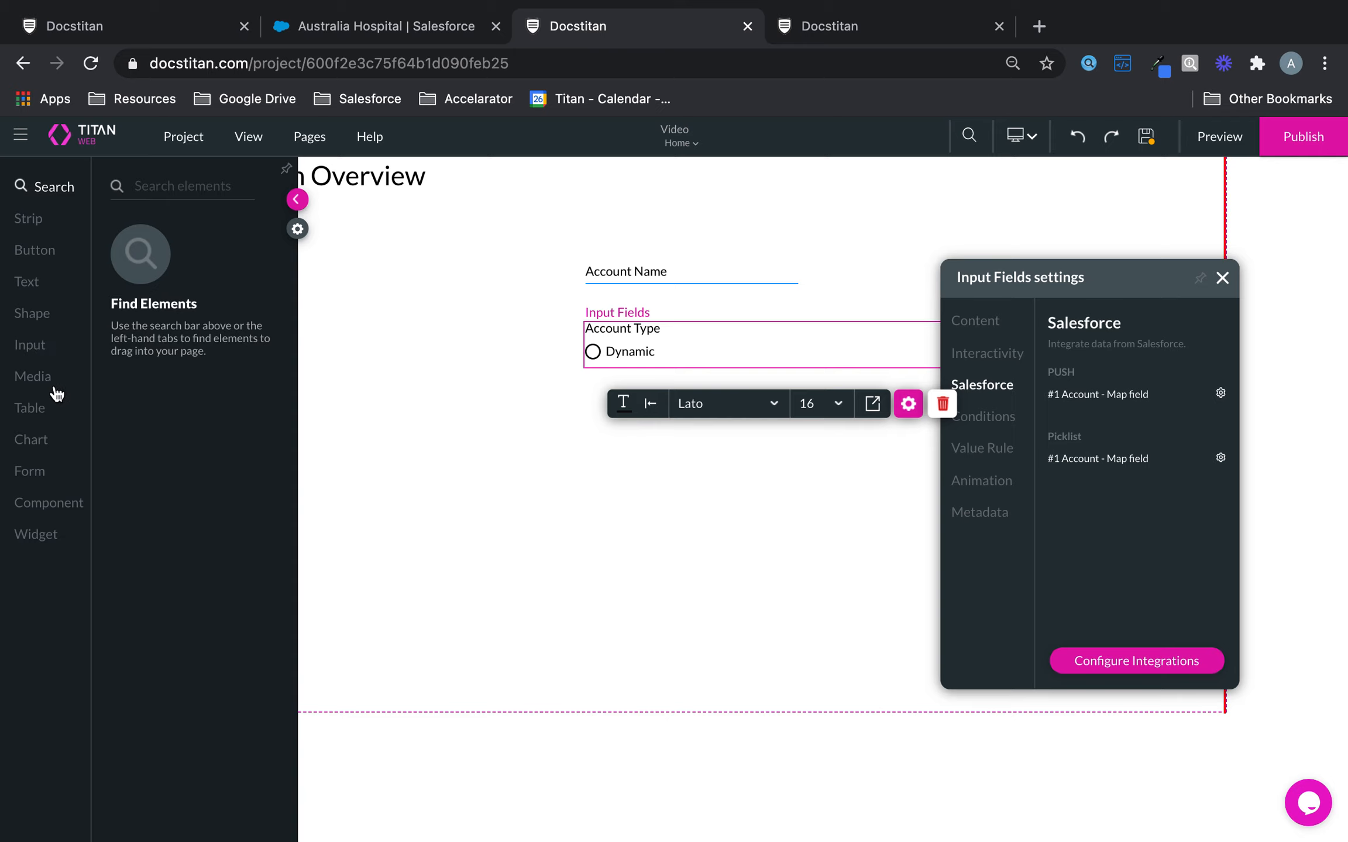
left_click(35, 250)
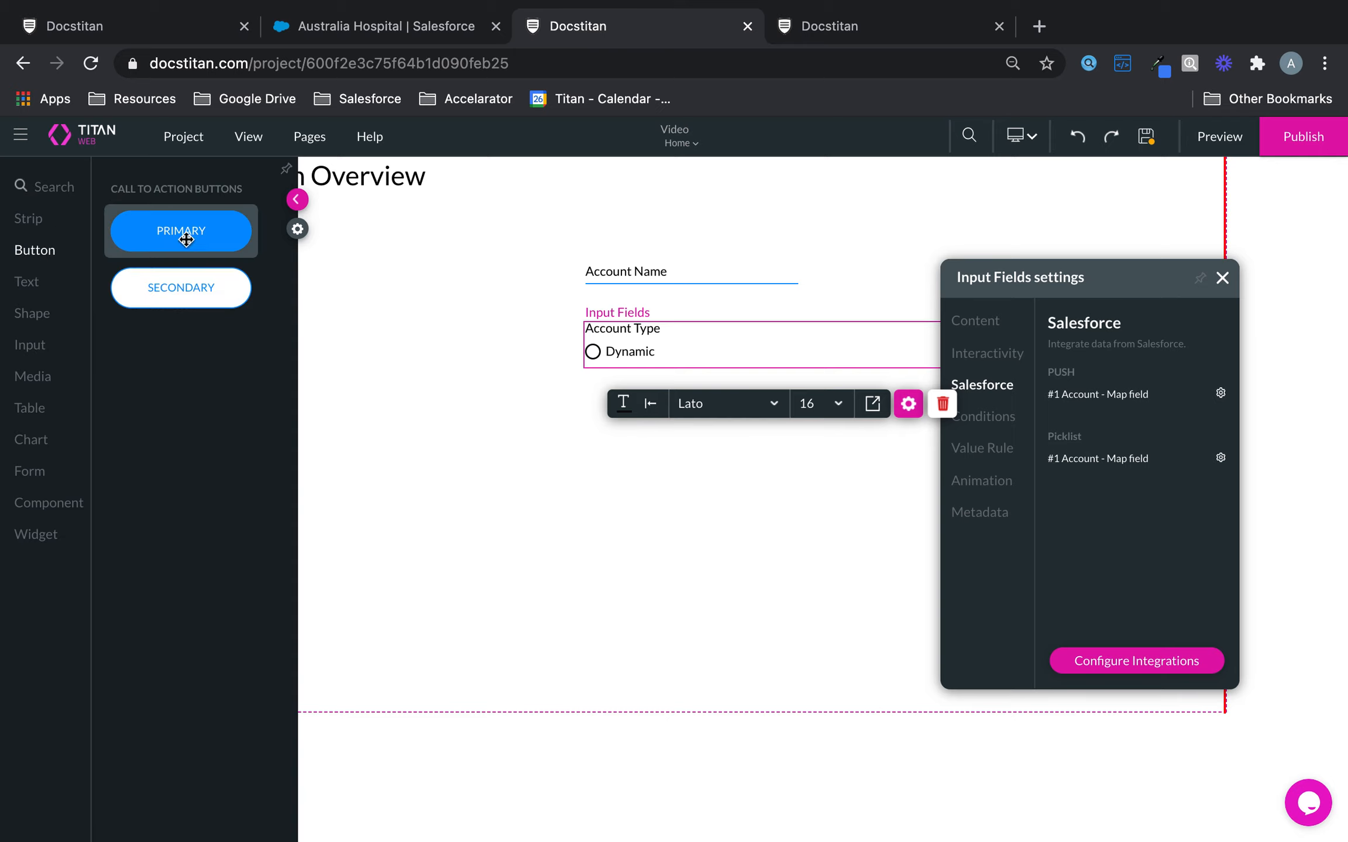
left_click_drag(181, 229, 716, 443)
double_click(1152, 403)
type("Create Ac")
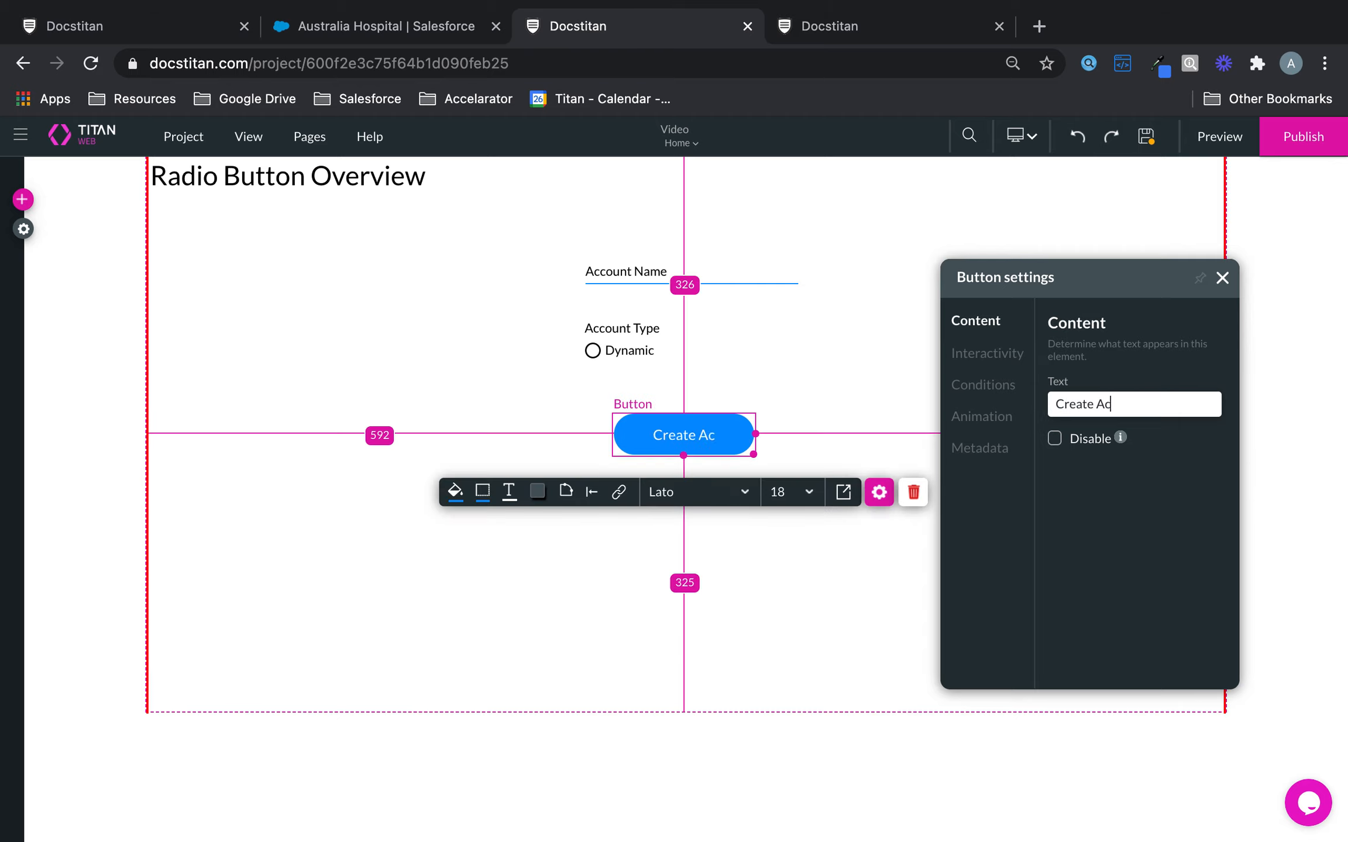
type("count")
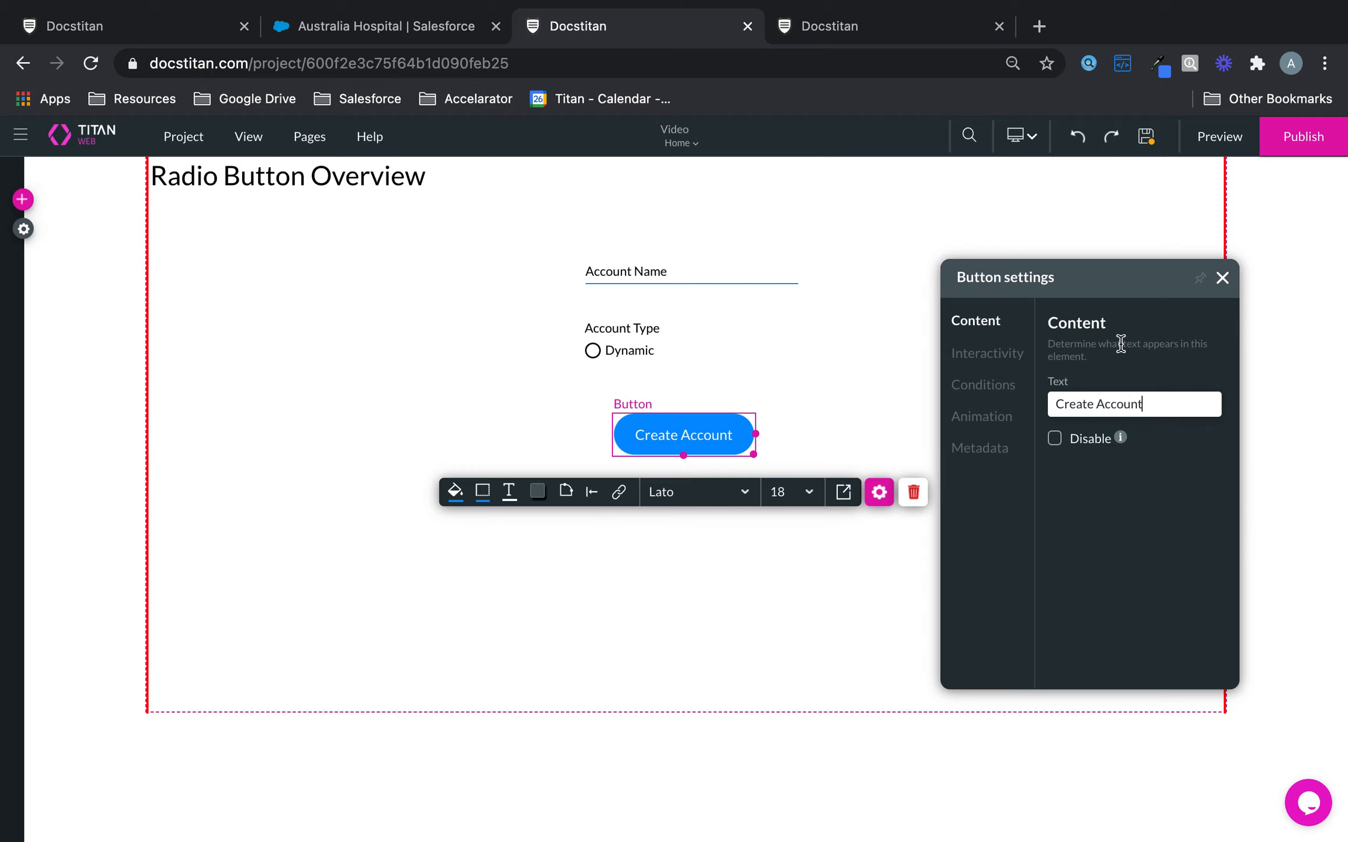
- Configure the Create Account button's on-click Salesforce action to process the Account push integration, then save and preview the page
left_click(988, 357)
left_click(1120, 671)
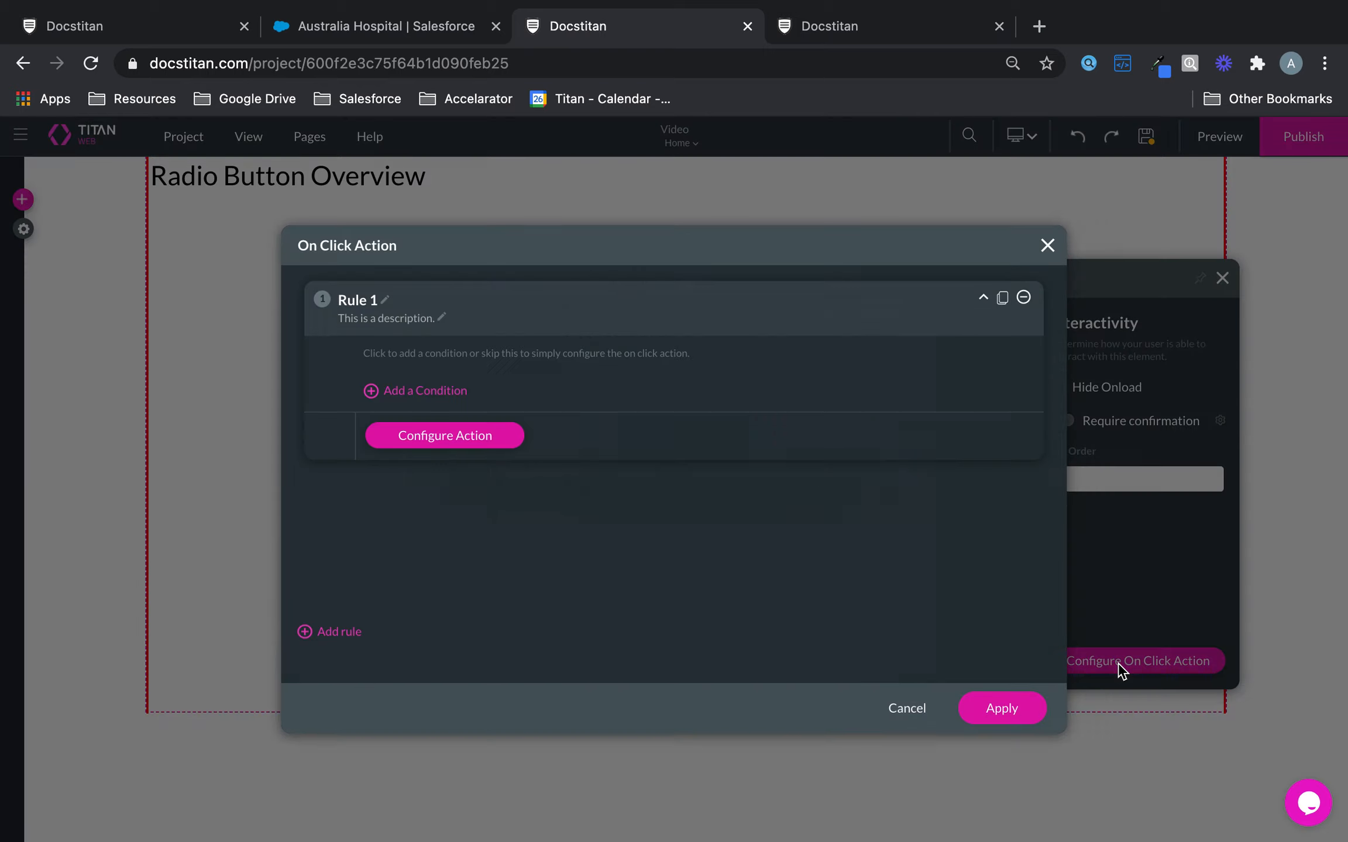
left_click(490, 453)
left_click(417, 350)
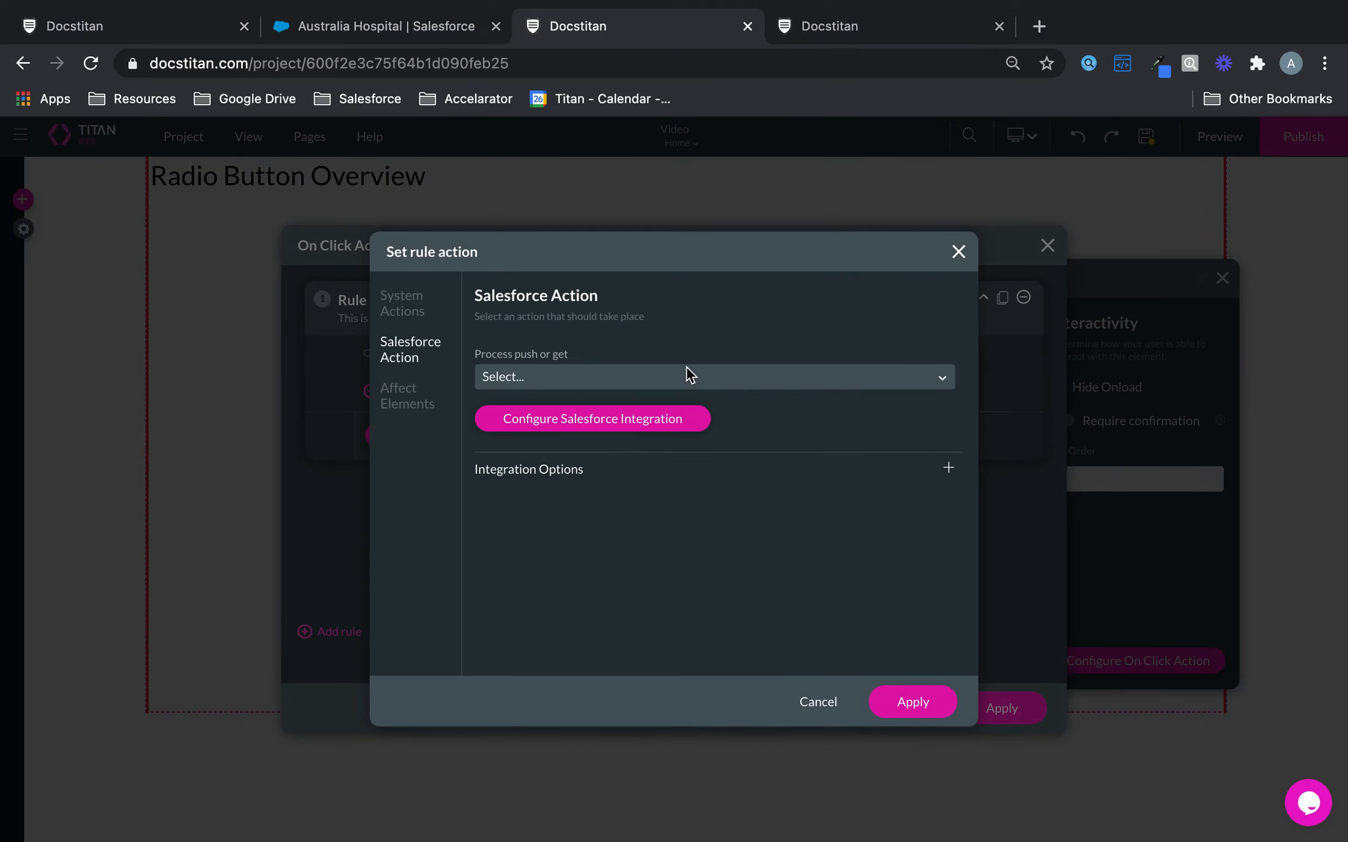
left_click(689, 376)
left_click(655, 404)
left_click(923, 702)
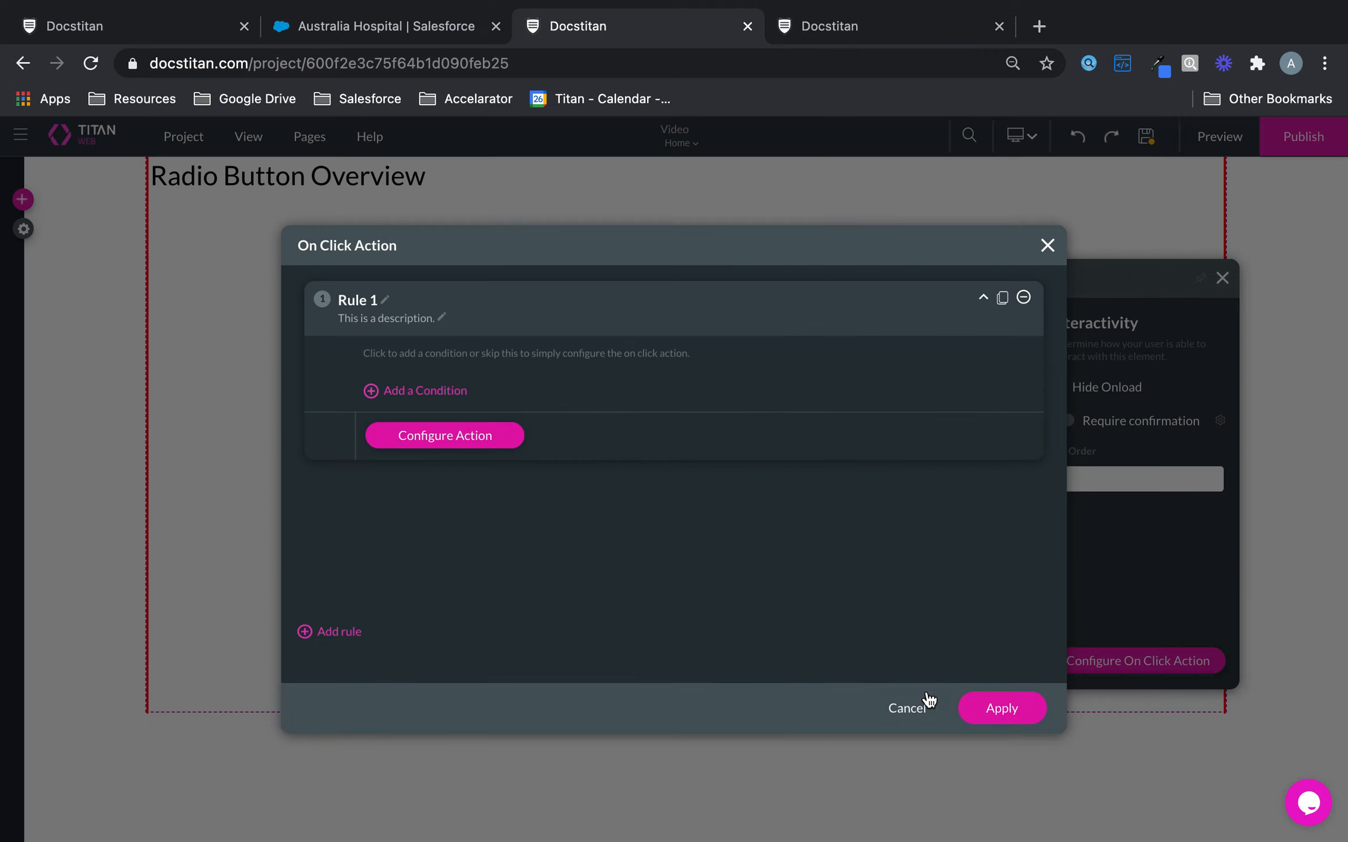
left_click(1023, 719)
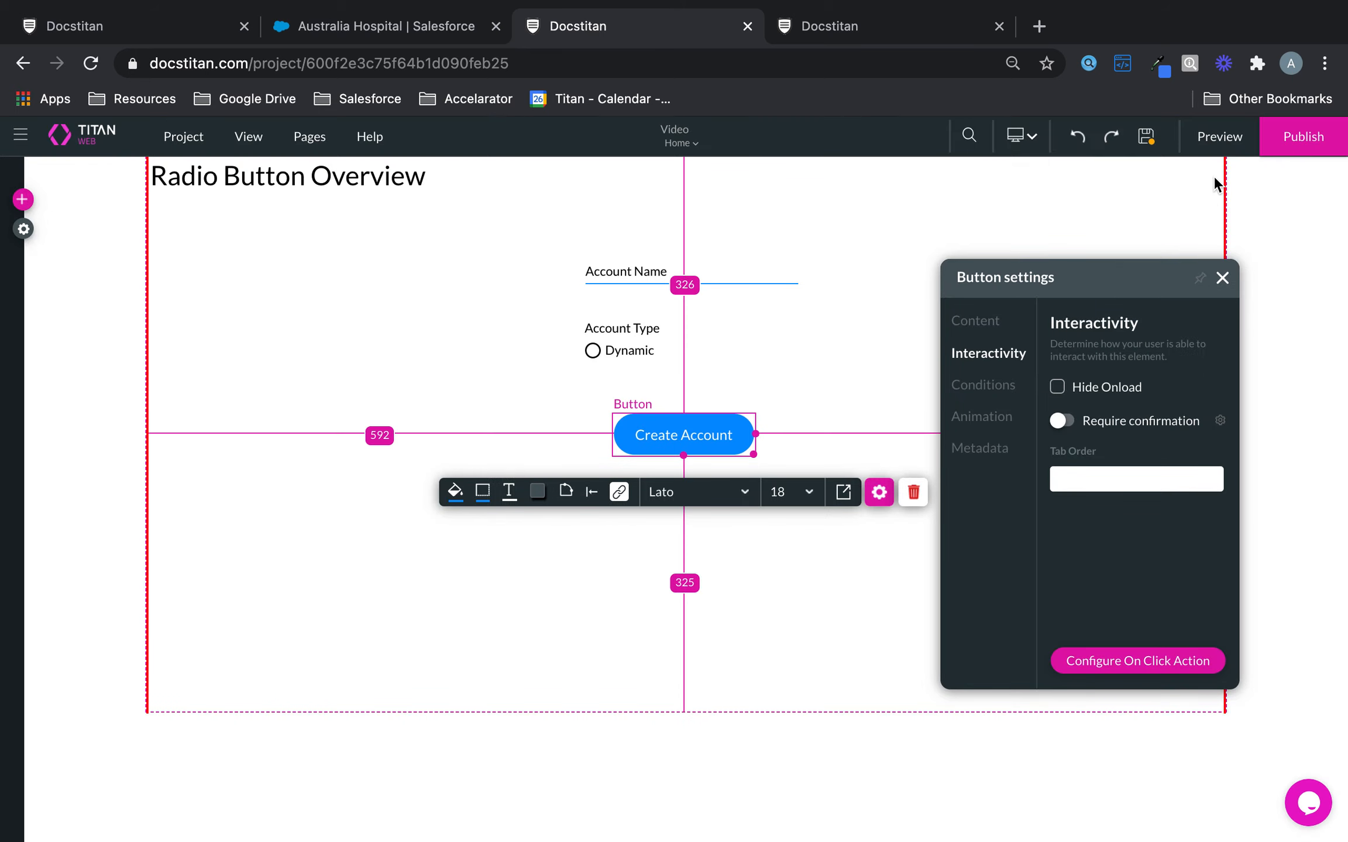
left_click(1147, 137)
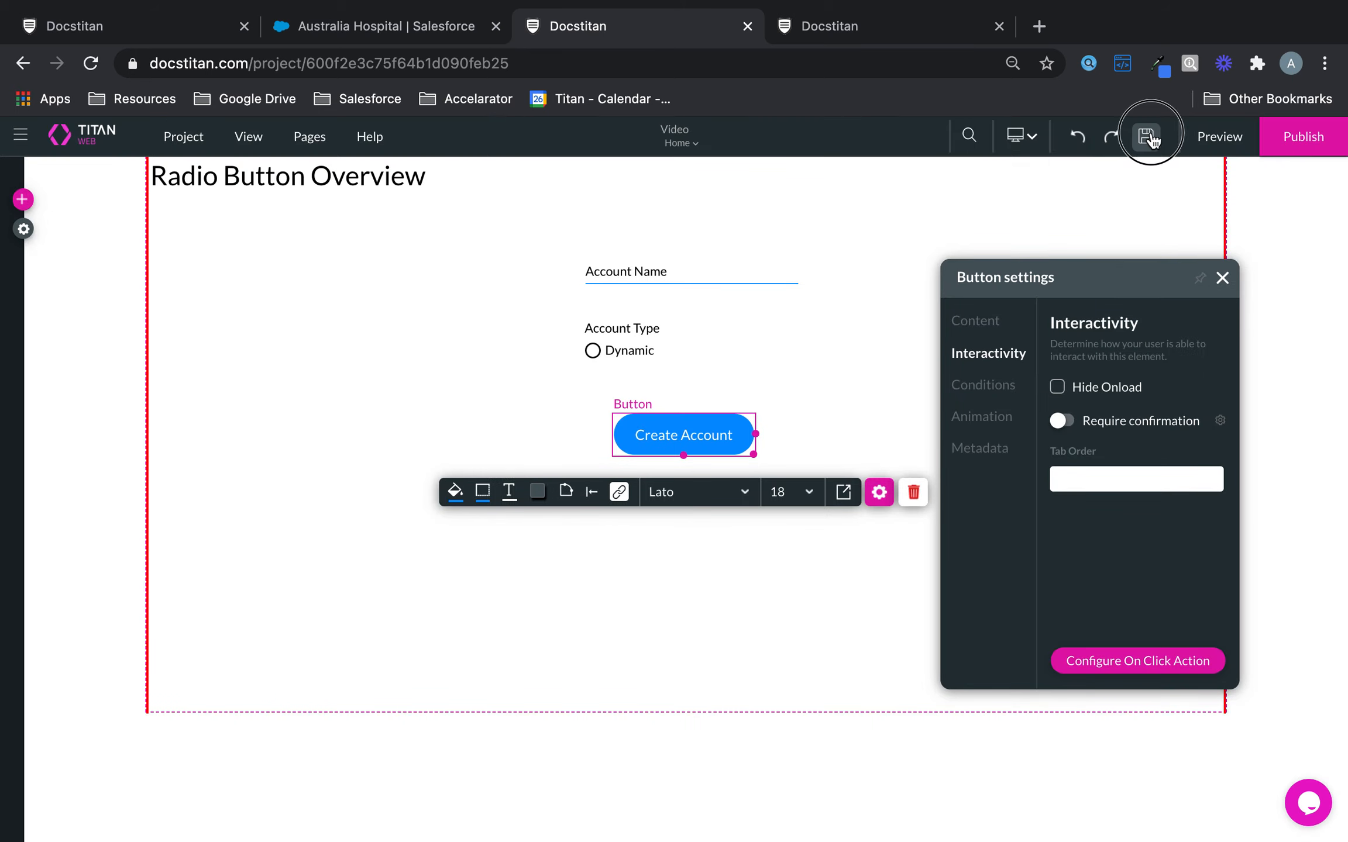
left_click(1208, 141)
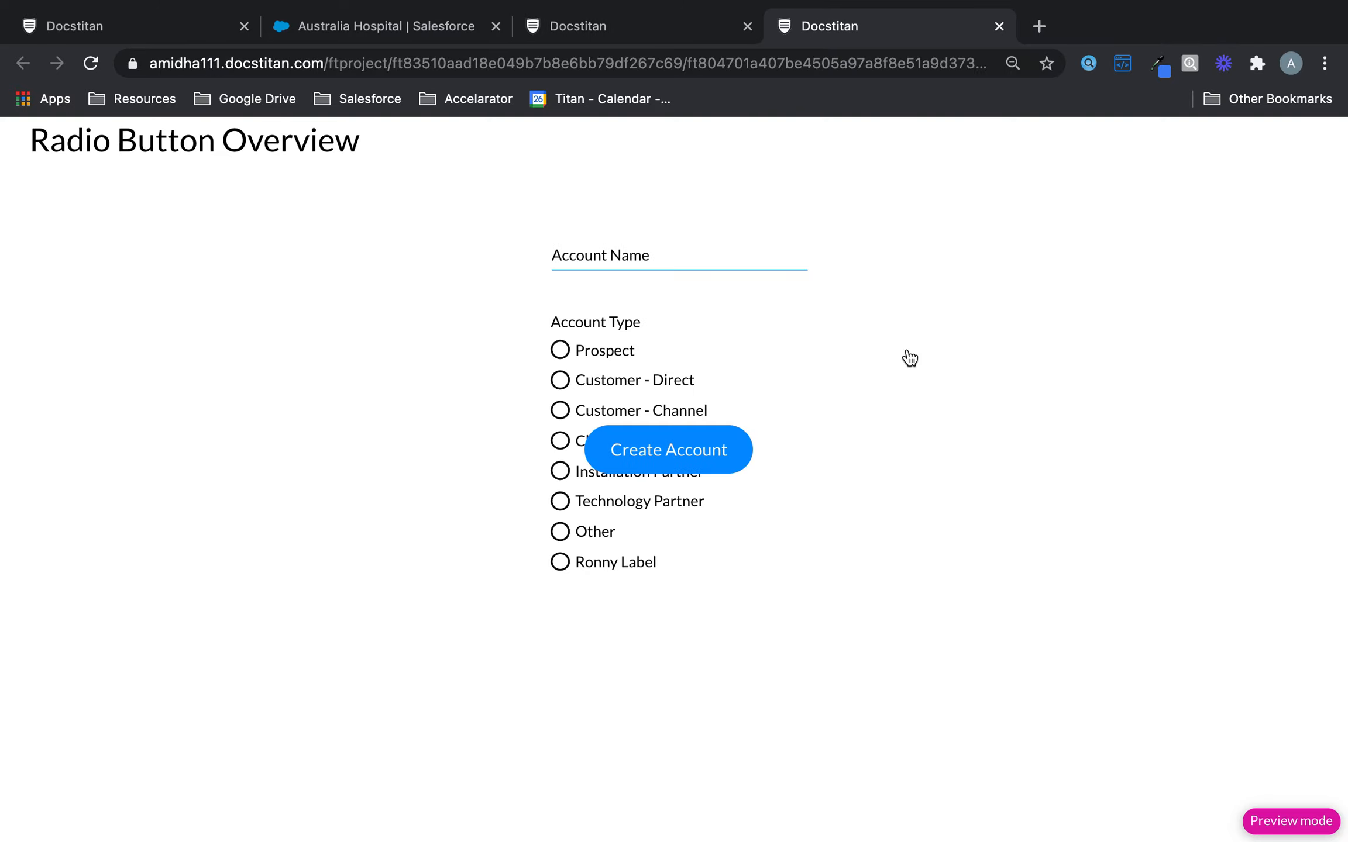
- Move the Create Account button to the lower end of the page, aligned with the fields' left edge, save and reload the preview
left_click(689, 26)
left_click_drag(686, 434, 717, 681)
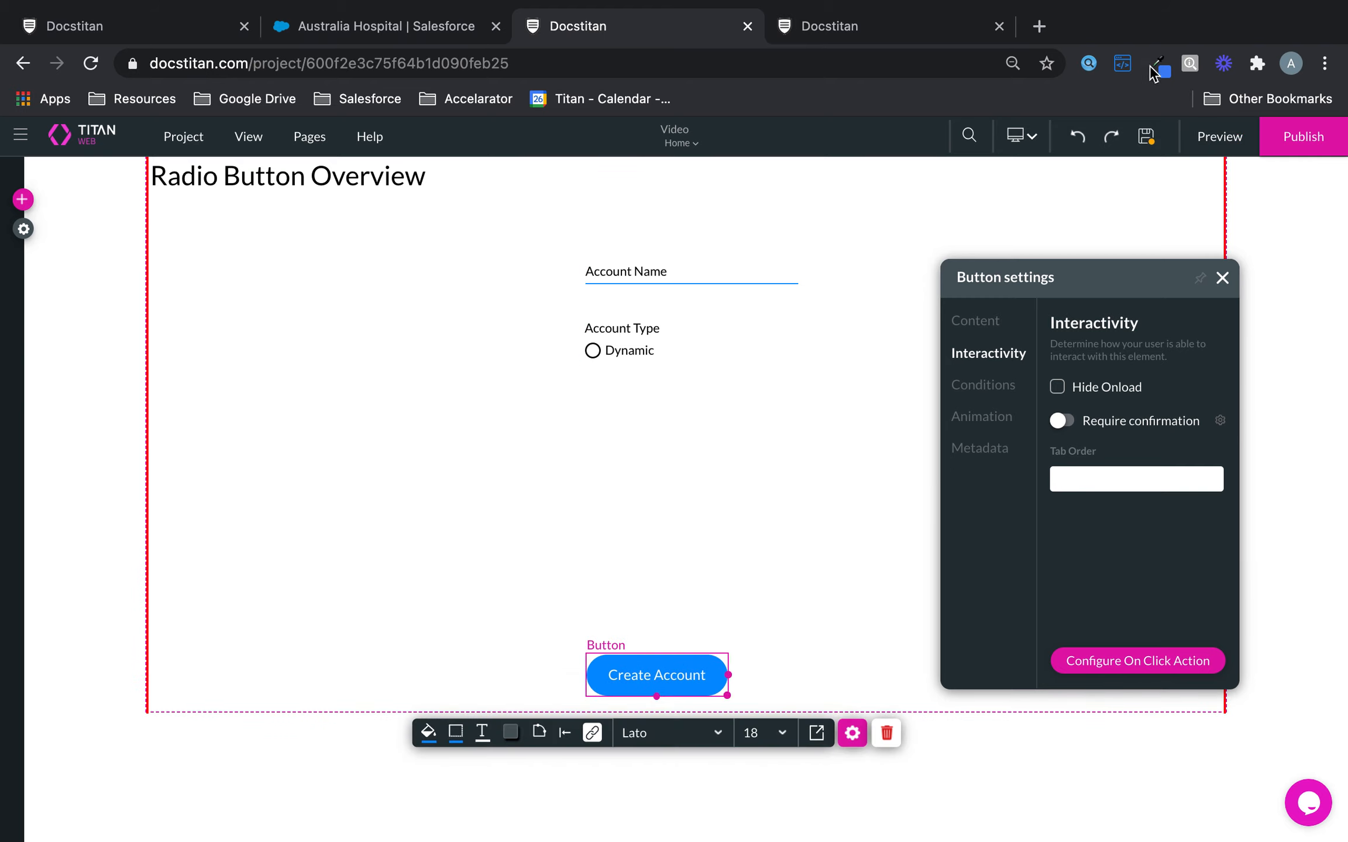
left_click(1148, 141)
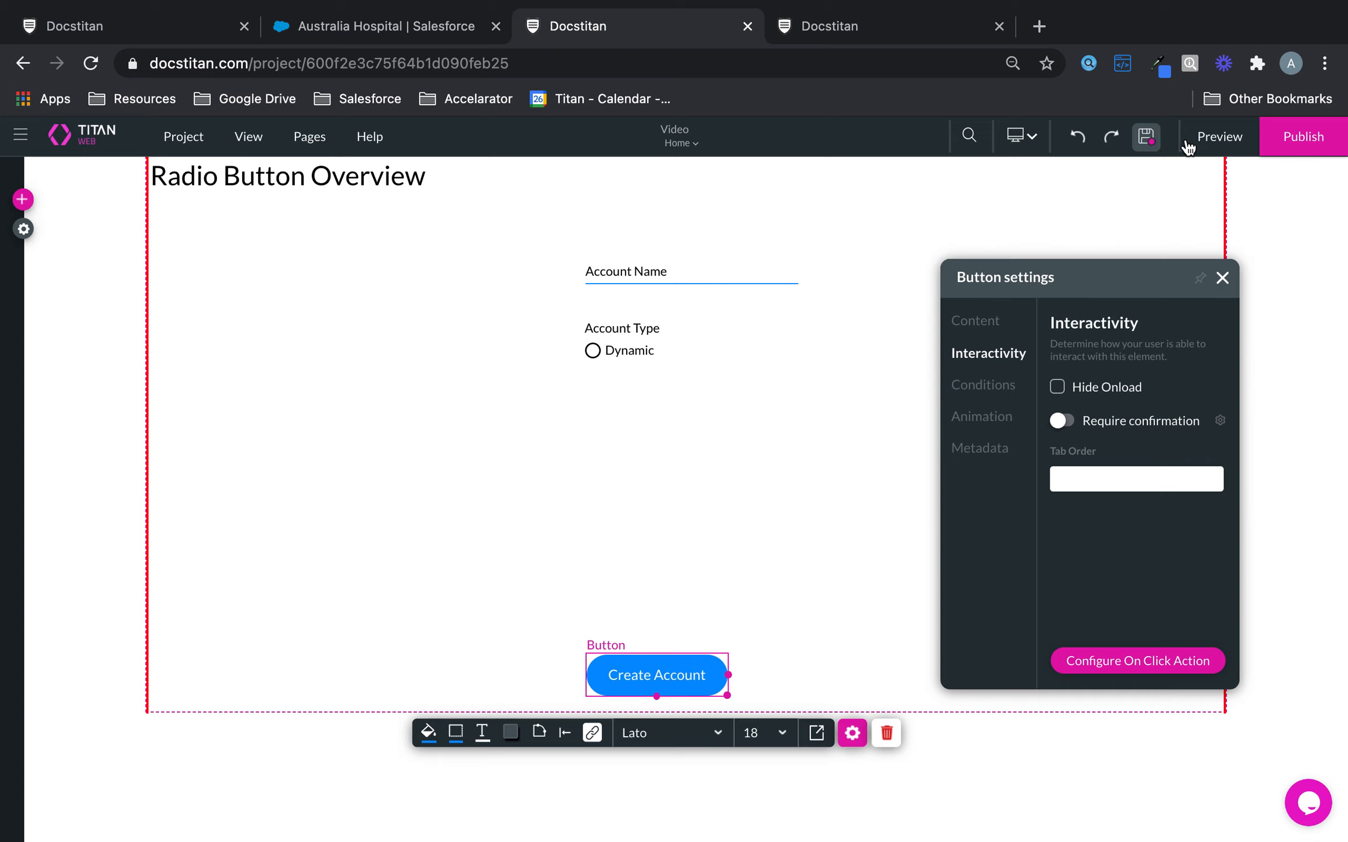
left_click(917, 35)
left_click(91, 63)
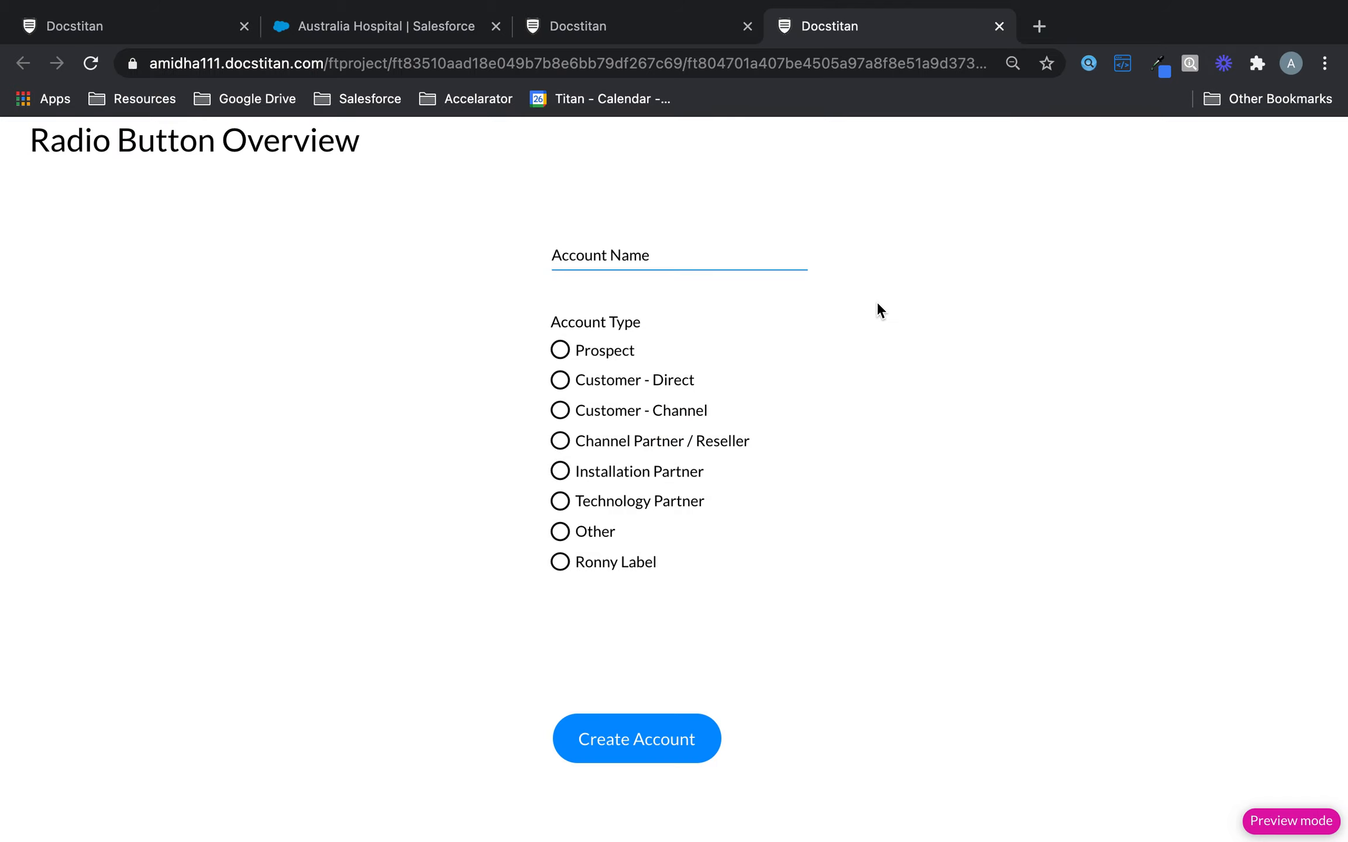
- Submit the previewed form with Account Name Account Radio and Account Type Technology Partner to create the account
left_click(670, 256)
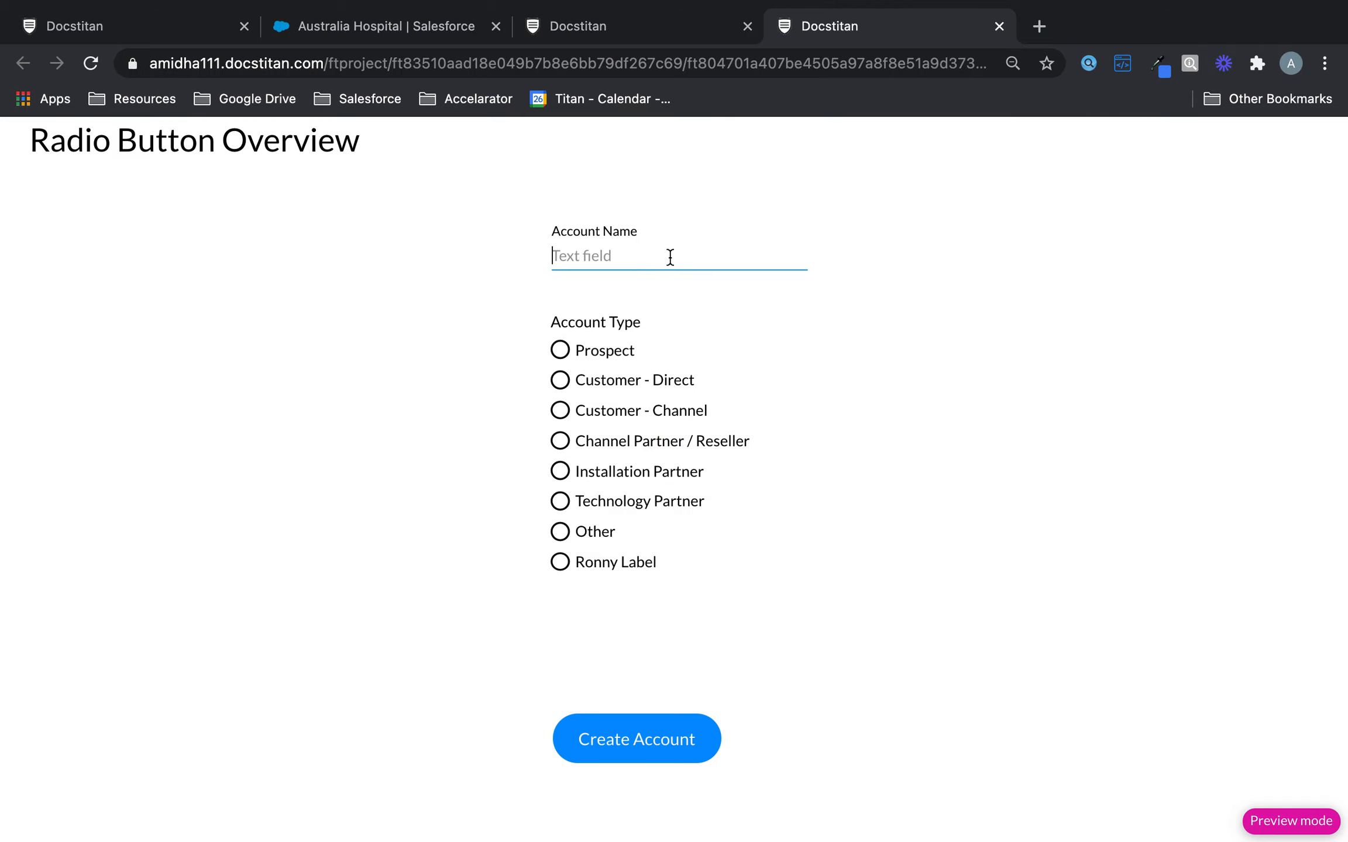
type("Radio Acc")
key("super+a")
key("BackSpace")
type("A")
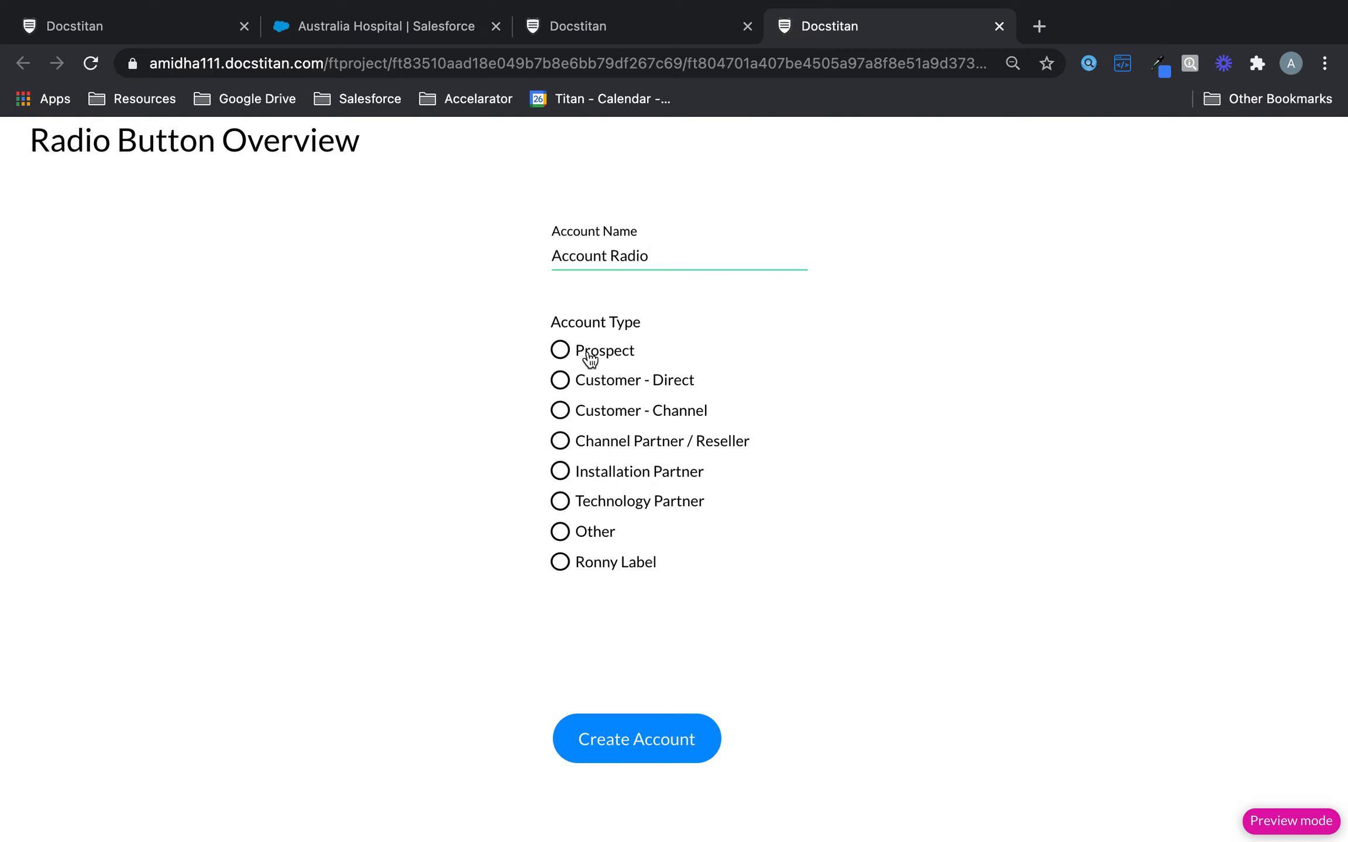
left_click(590, 507)
left_click(696, 741)
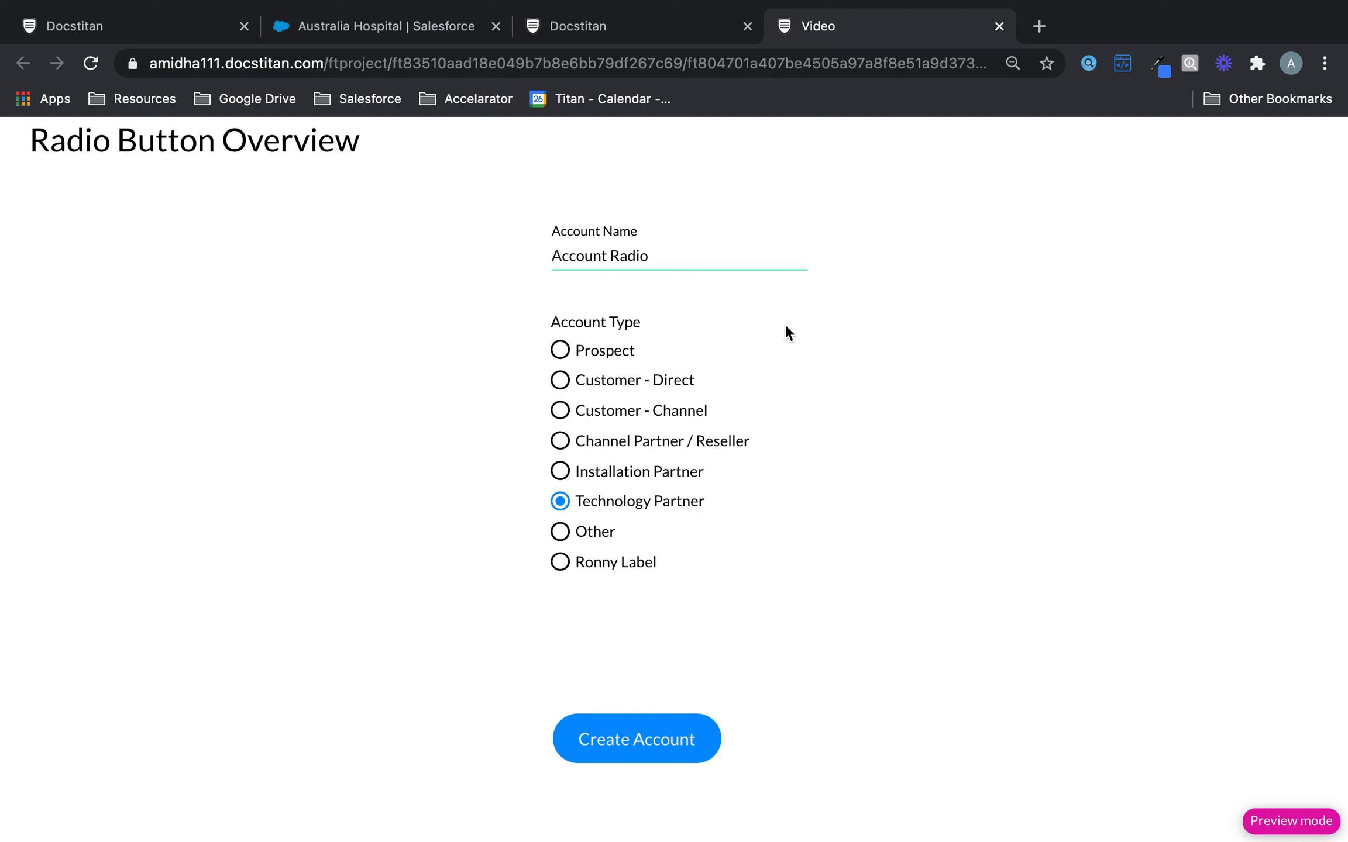
- Open the newly created Account record from the project's Salesforce integration logs and check its Type value
left_click(571, 25)
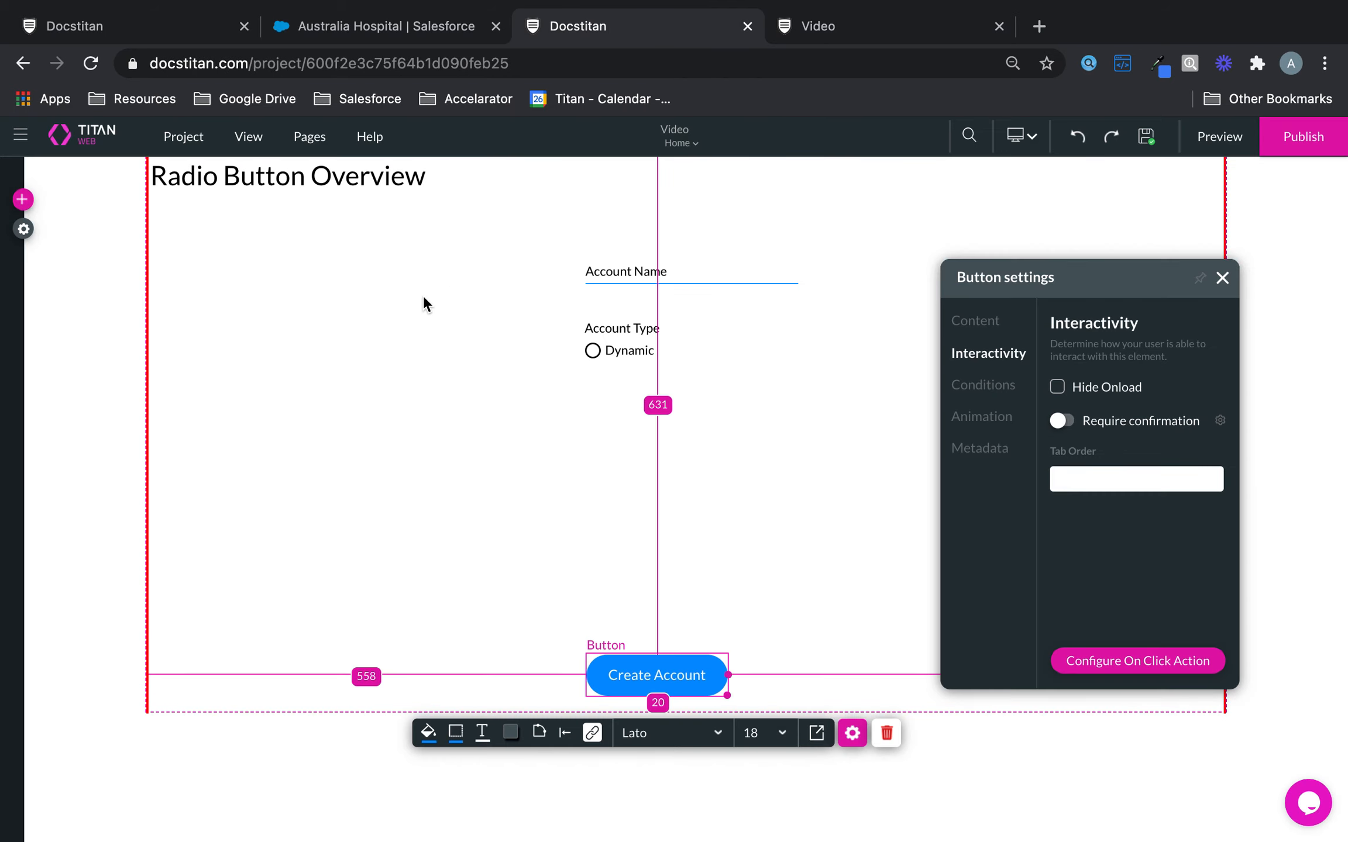
left_click(25, 230)
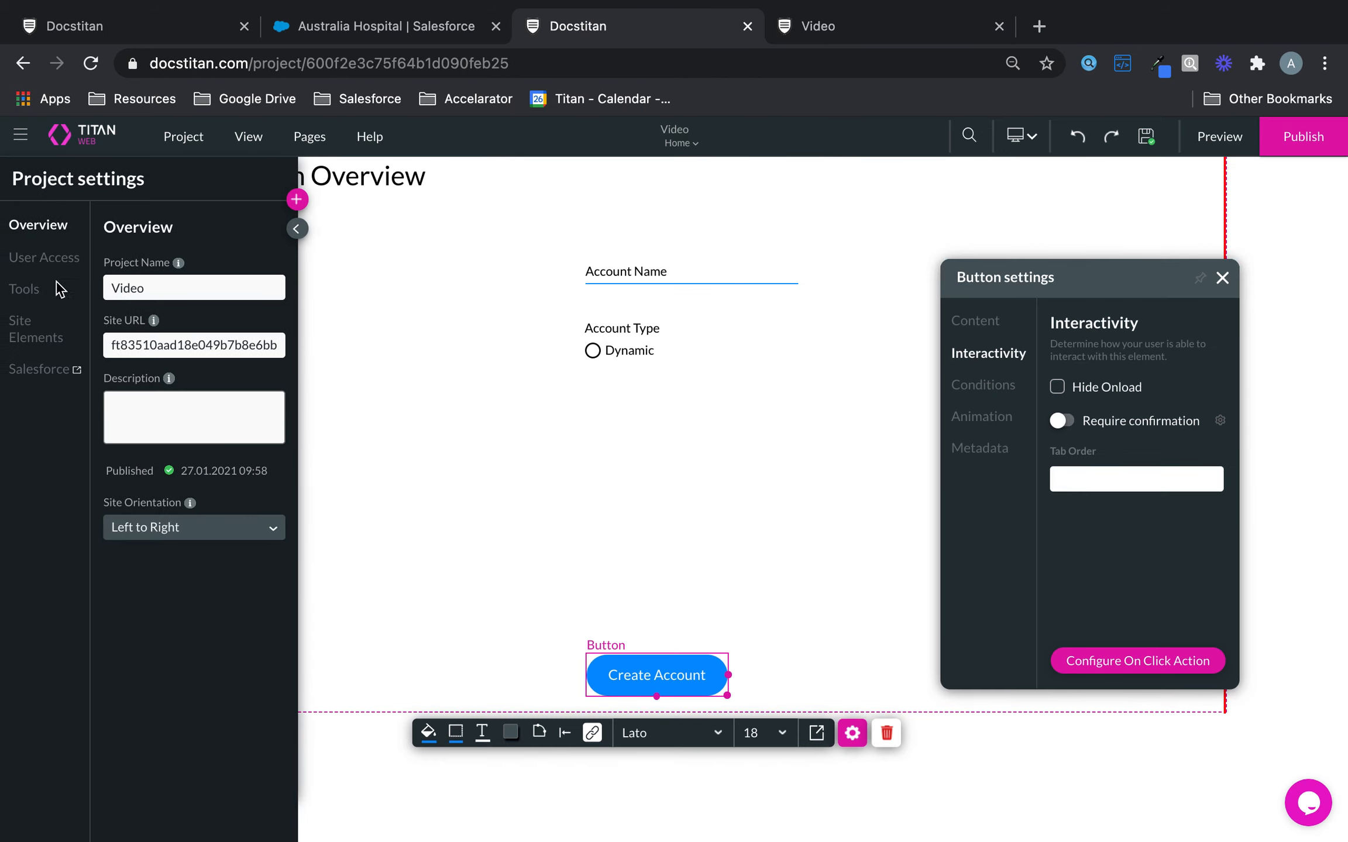
left_click(41, 370)
left_click(337, 462)
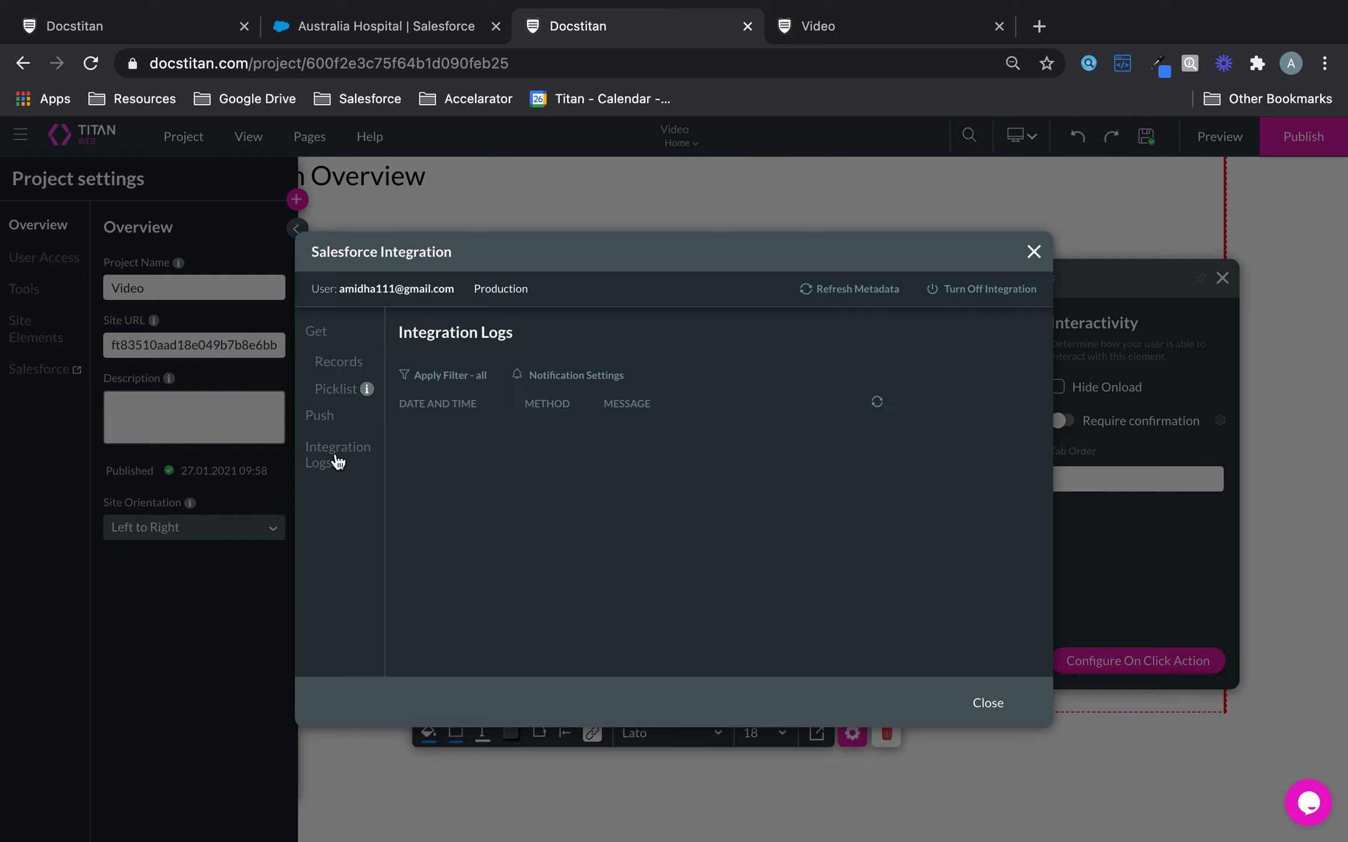
left_click(817, 436)
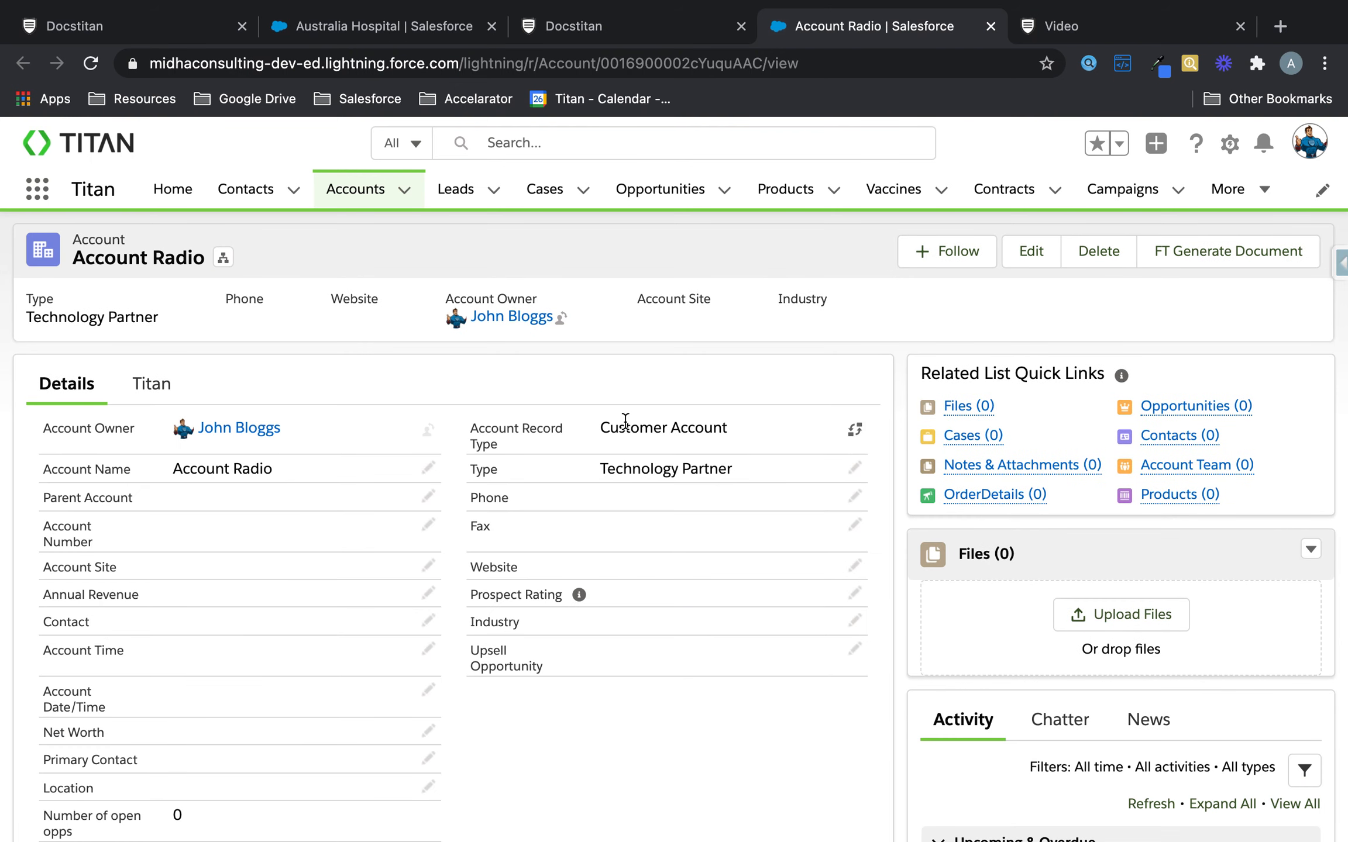
left_click_drag(608, 465, 752, 466)
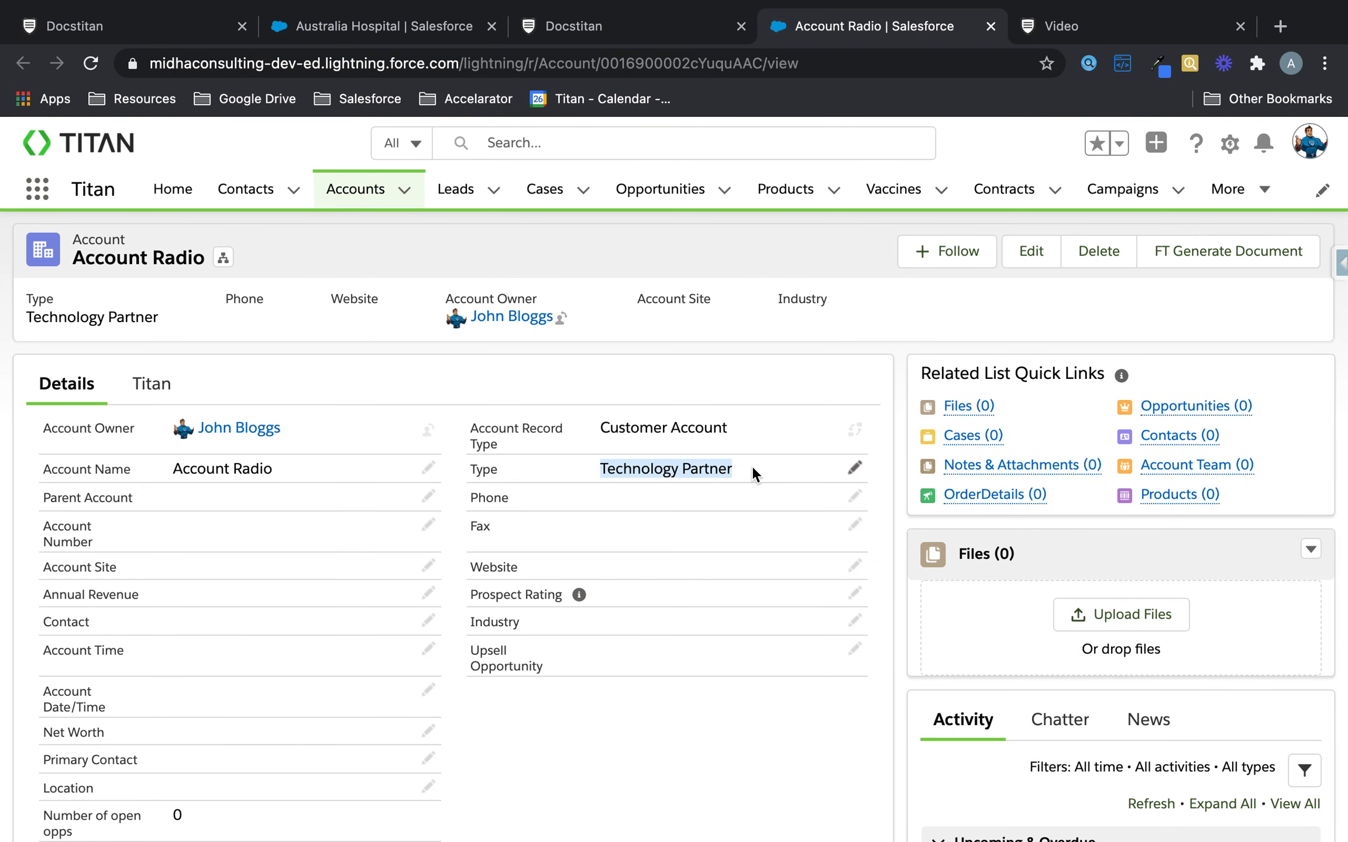
left_click(876, 313)
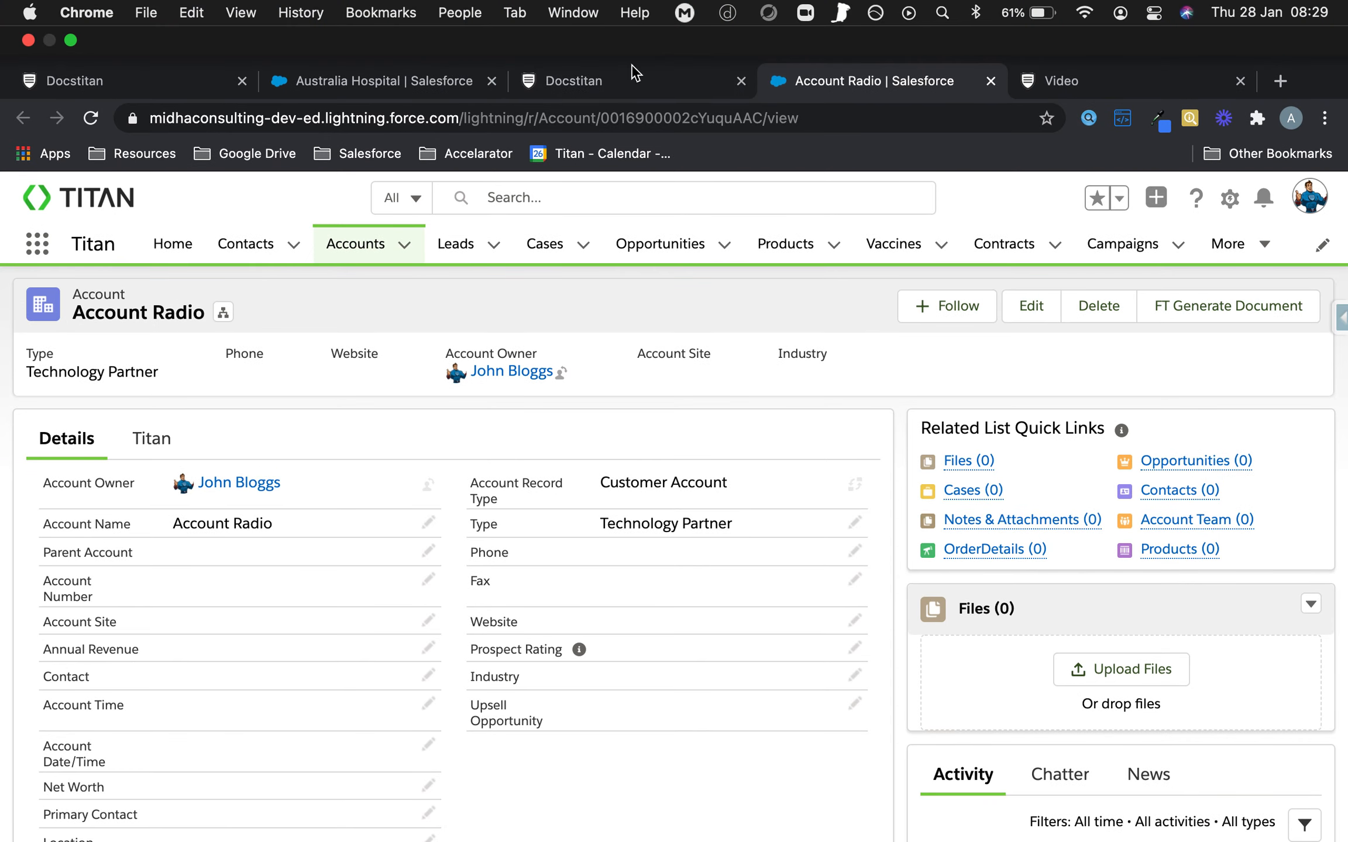
left_click(612, 94)
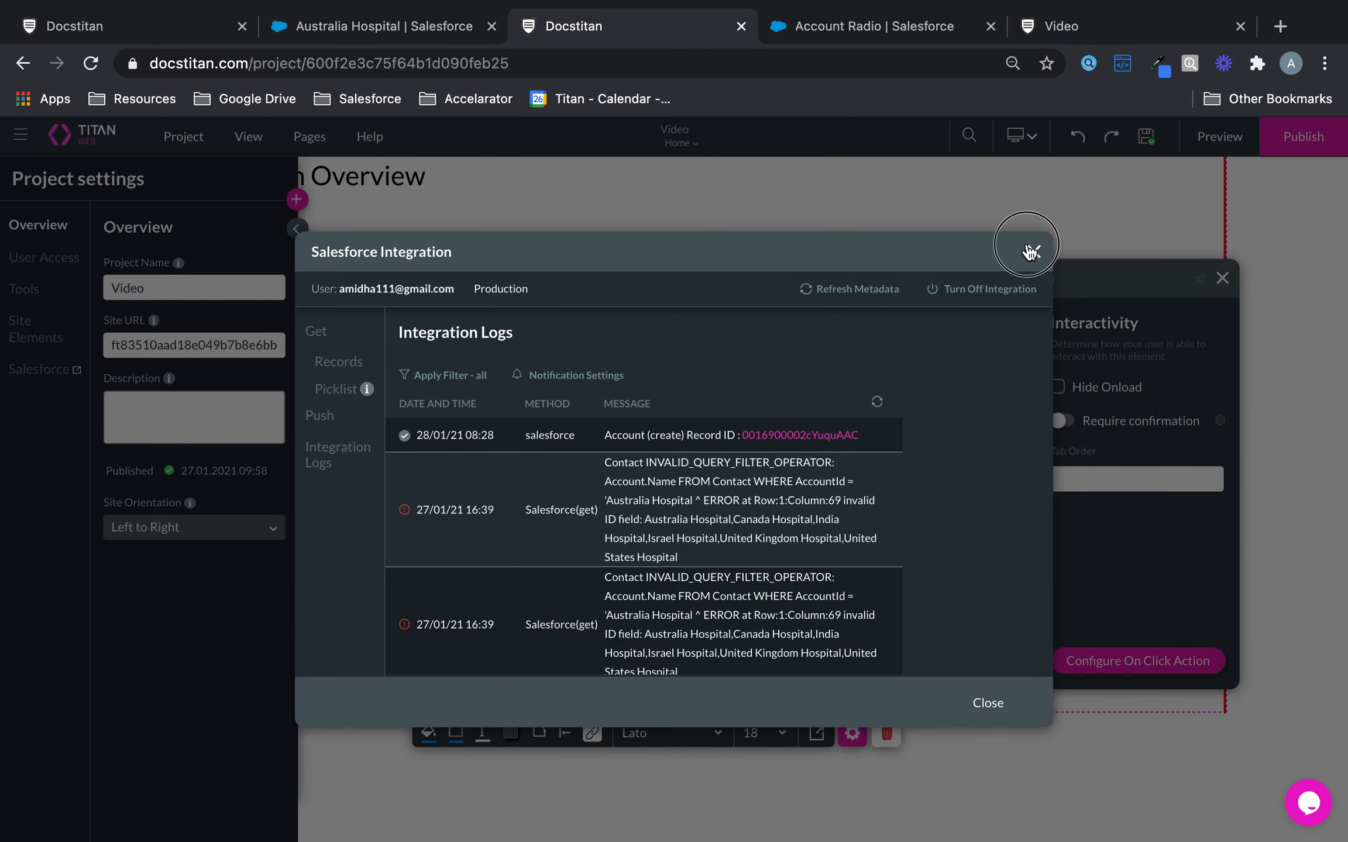
left_click(1033, 253)
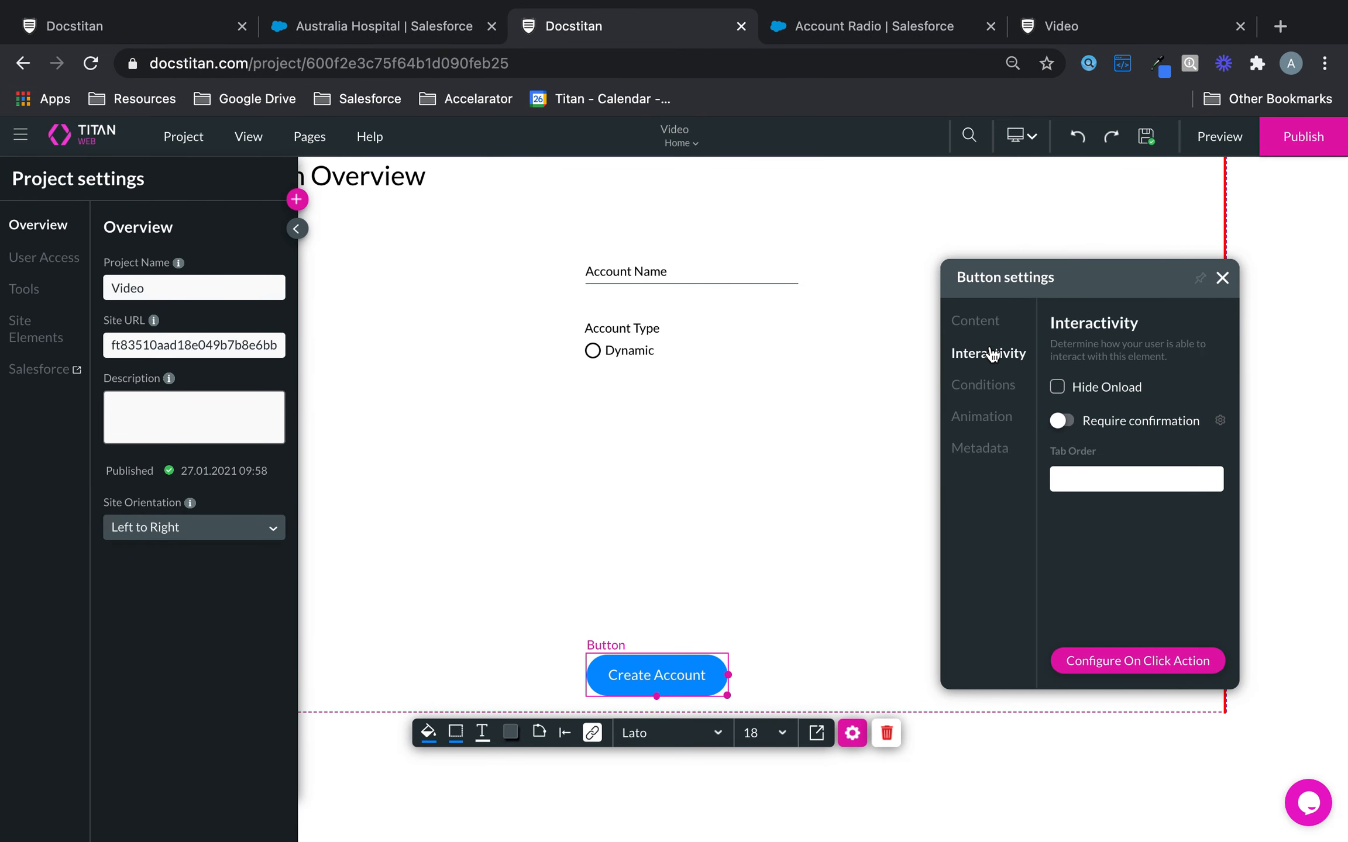
- Review the Account Type radio field's content settings and its Root, Label, Input and Messages style options
left_click(983, 325)
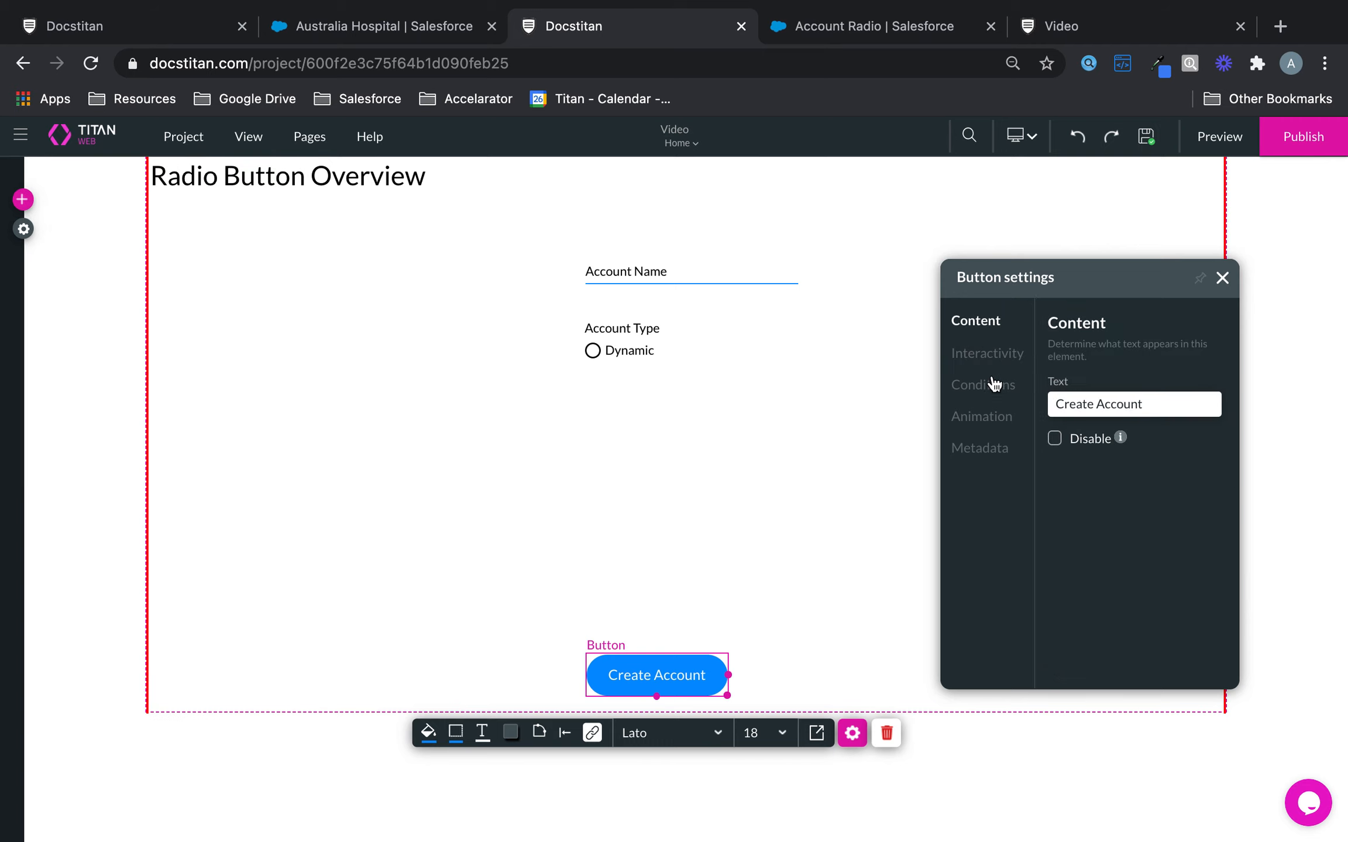
left_click(618, 354)
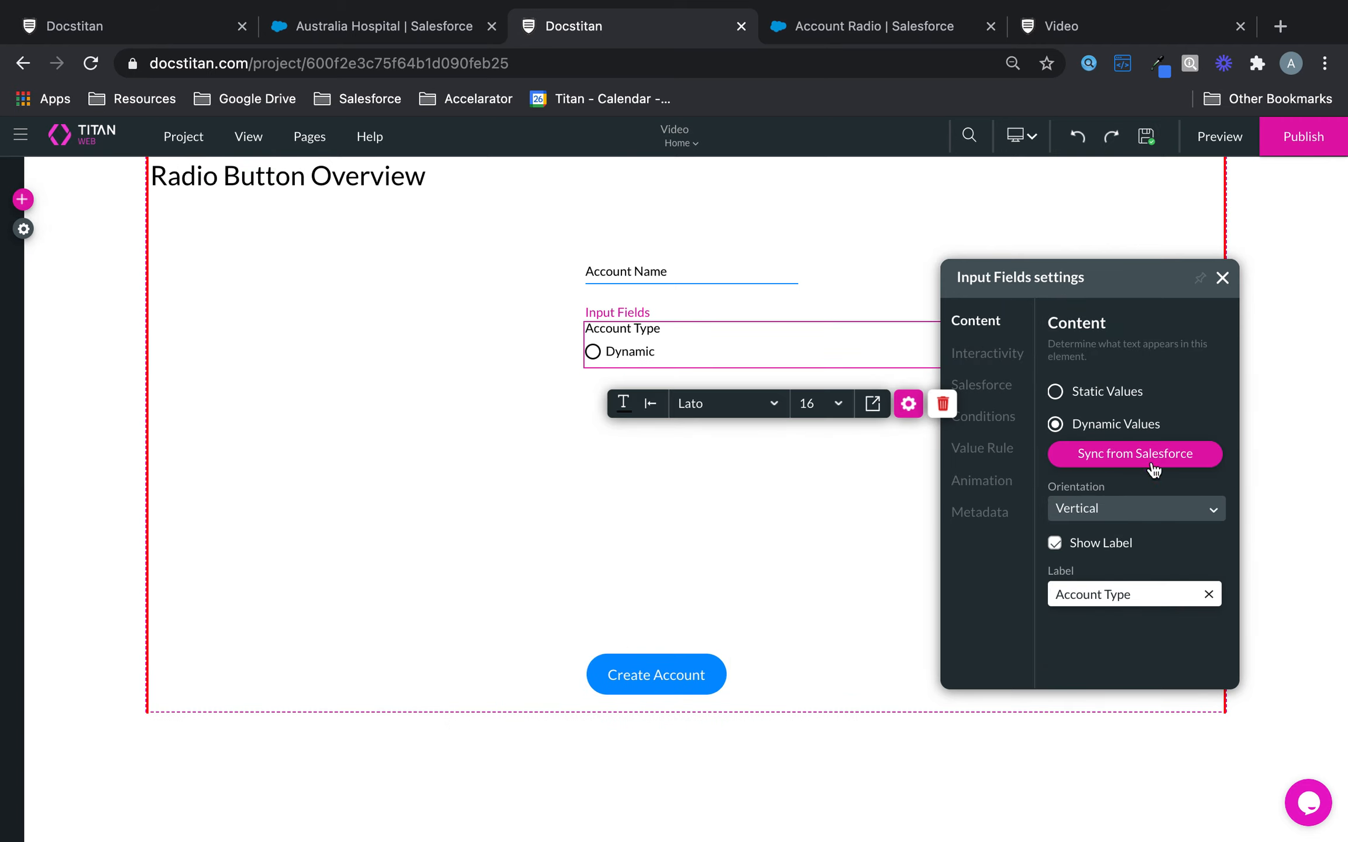
left_click(872, 404)
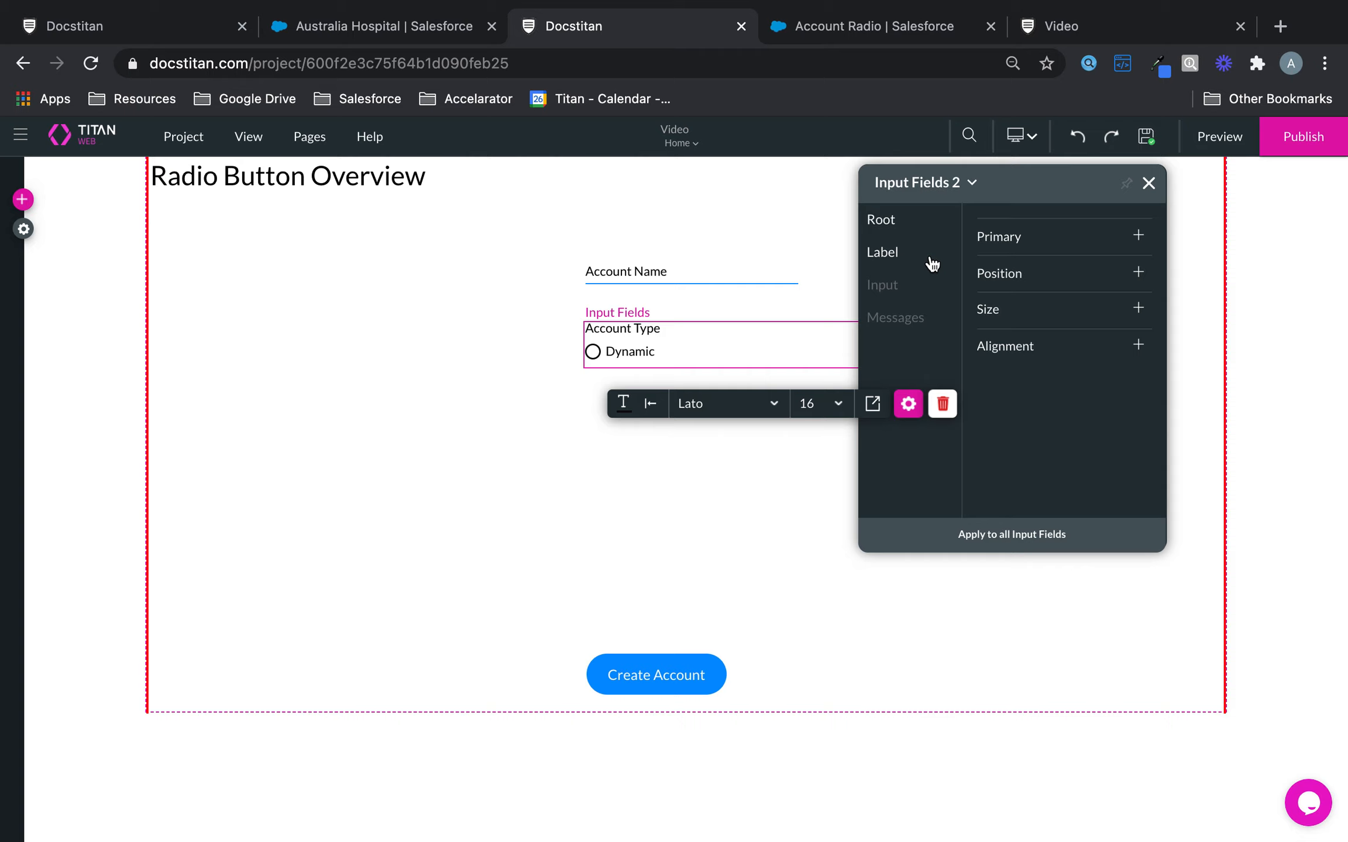
left_click(901, 256)
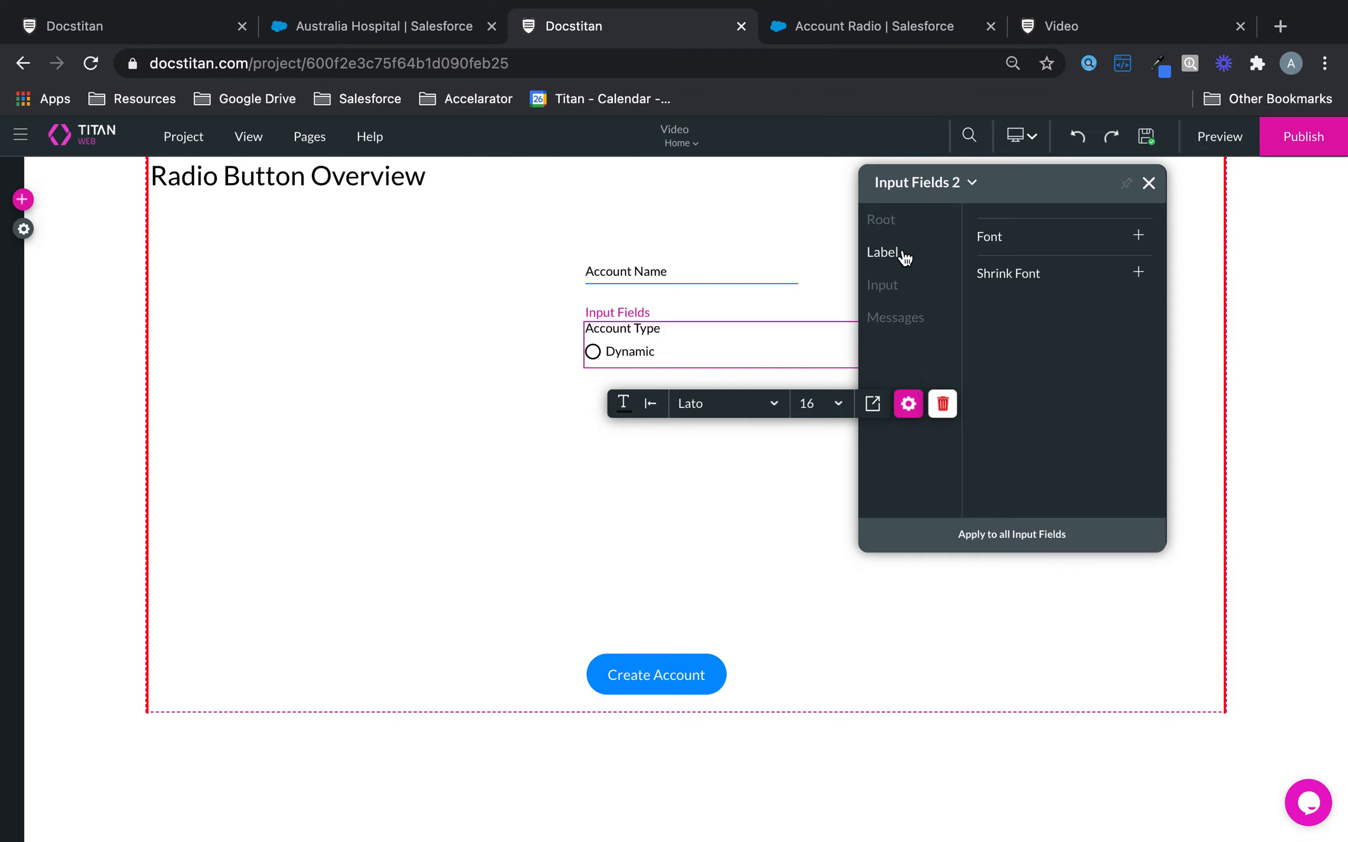
left_click(895, 285)
left_click(1015, 239)
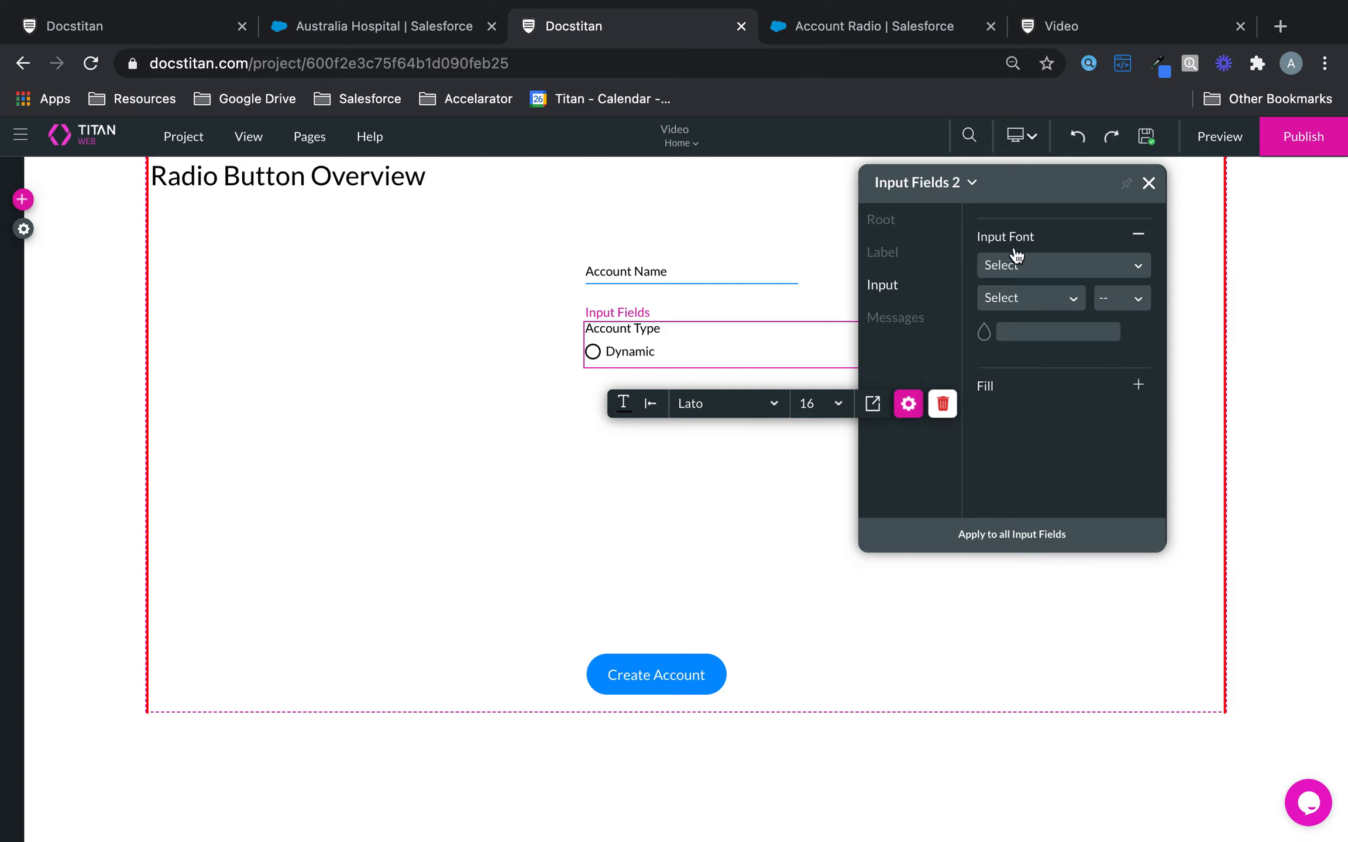
left_click(1005, 393)
left_click(908, 307)
left_click(892, 234)
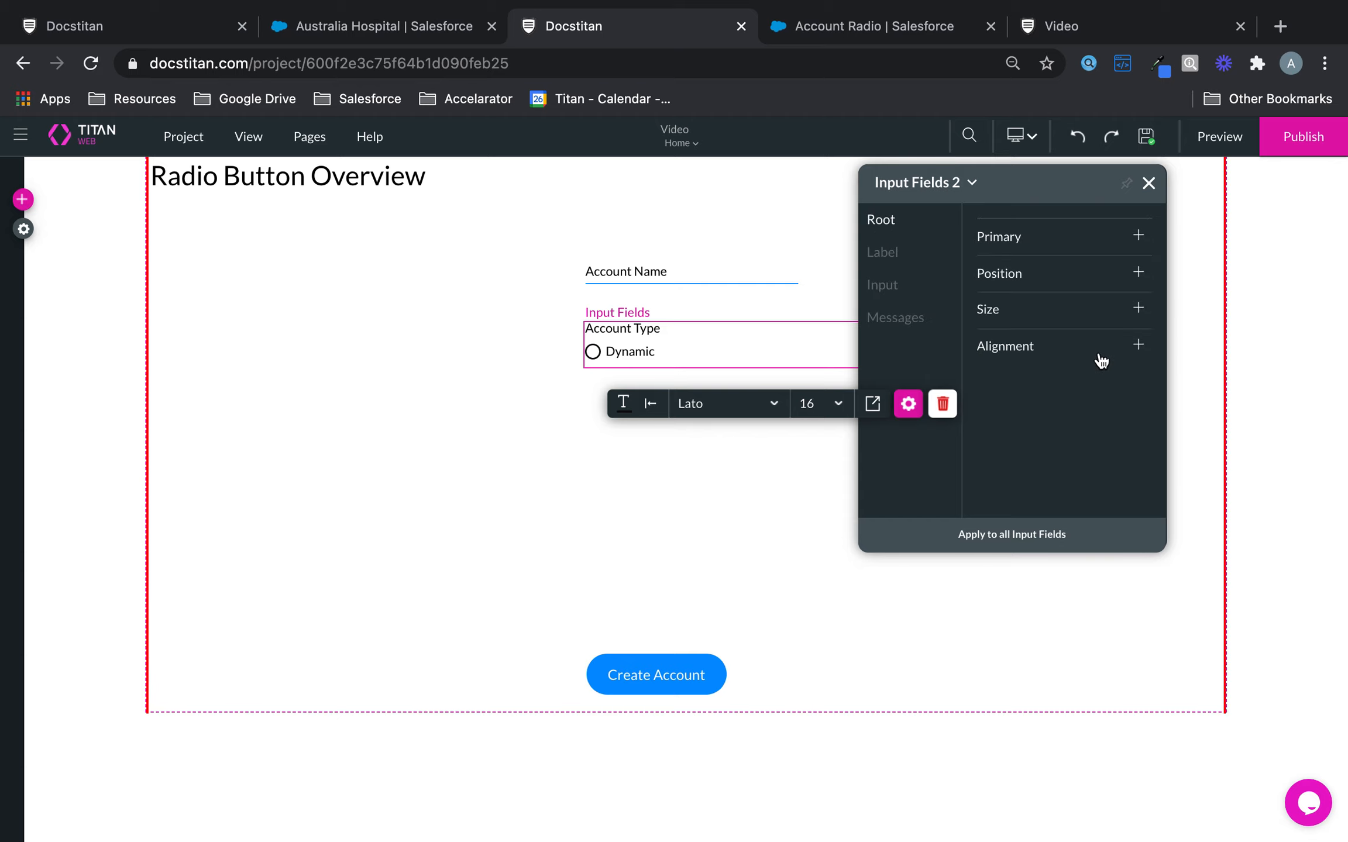
left_click(1149, 184)
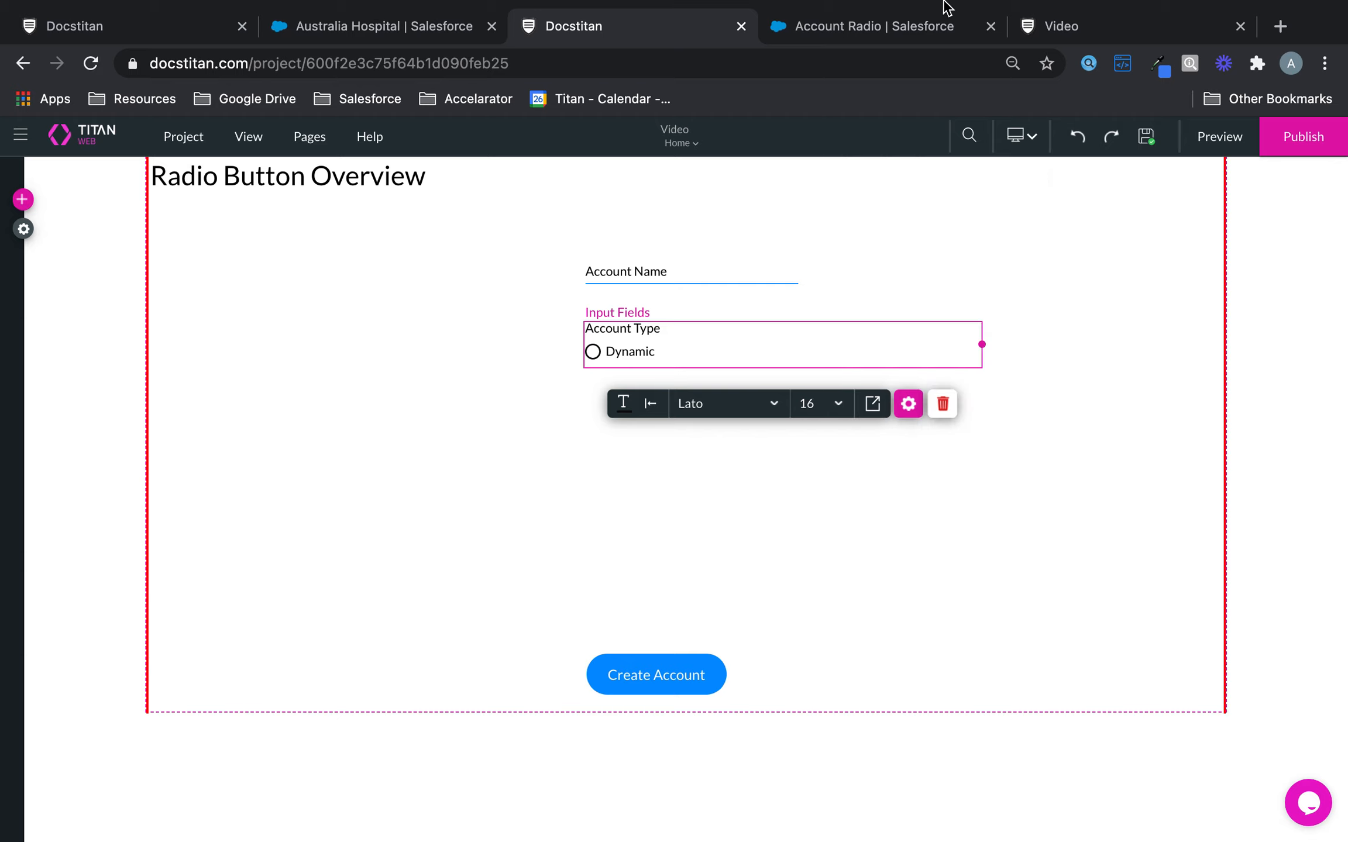